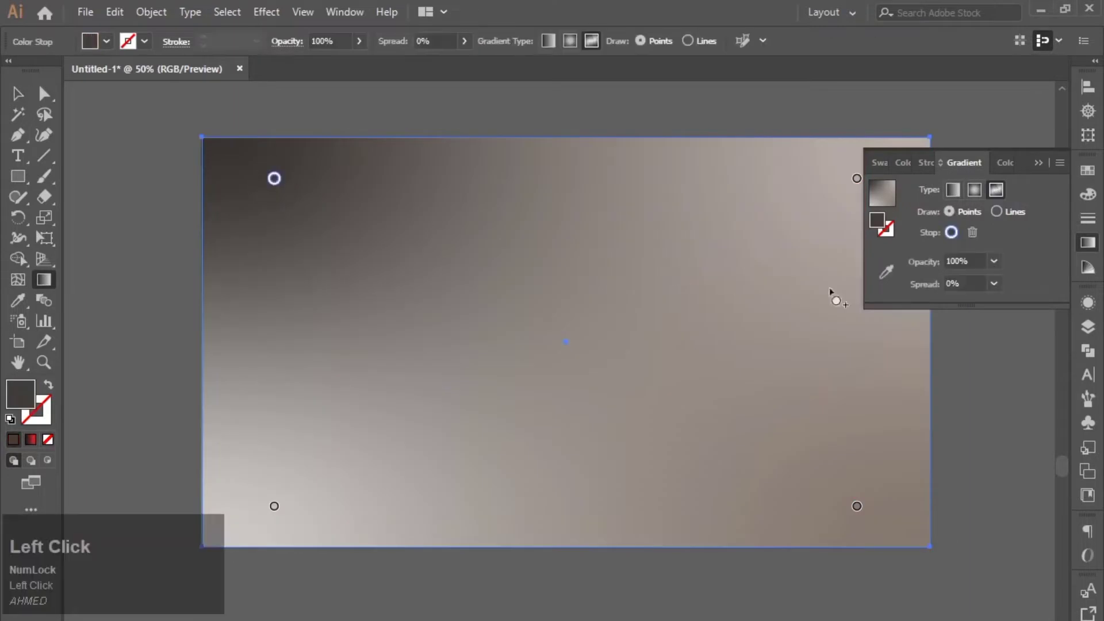
Step: Colour the upper-left gradient stop black and the lower-left stop red, moving the red stop toward the rectangle's centre
double_click(275, 179)
click(101, 231)
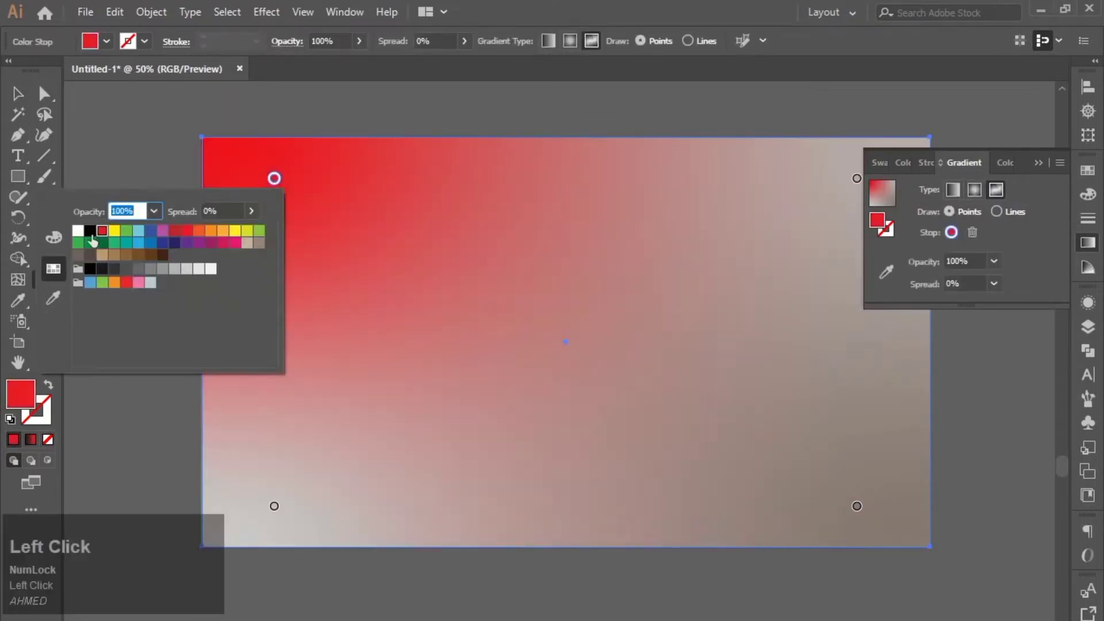
click(90, 231)
double_click(274, 506)
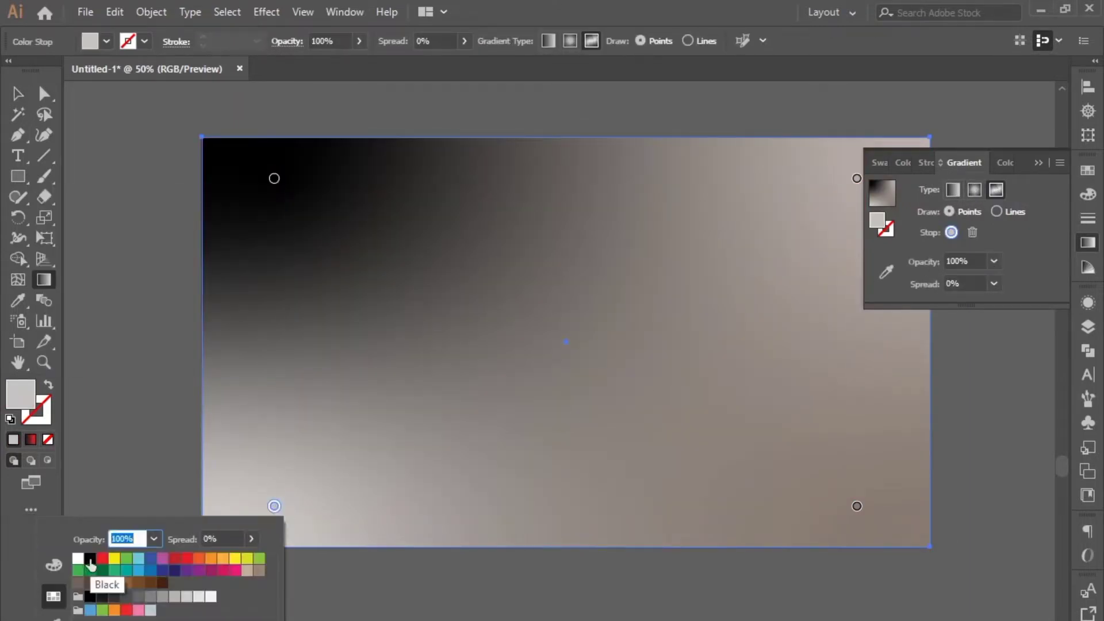
click(102, 558)
drag(275, 506, 468, 342)
Step: Add a freeform gradient stop in the rectangle's lower-left corner and colour it dark red with R 82 and G 0
double_click(267, 514)
click(81, 569)
click(47, 573)
click(155, 580)
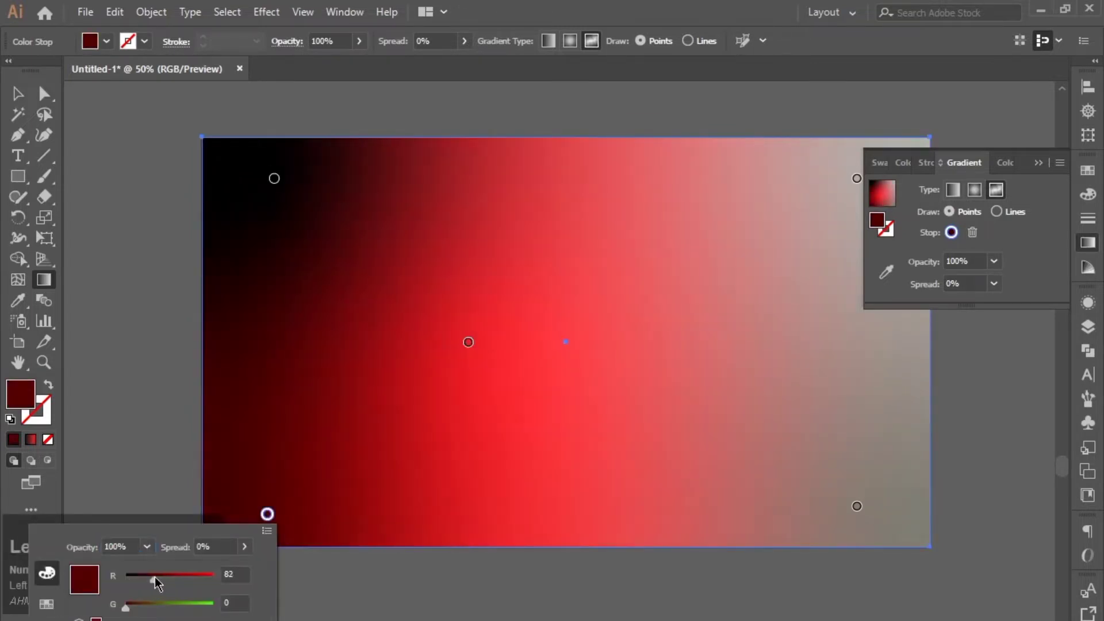
Step: Shift the black, dark red and bright red stops closer together and add another red stop above and right of the rectangle's centre
drag(274, 179, 309, 204)
drag(268, 513, 307, 459)
drag(468, 342, 433, 377)
click(613, 278)
double_click(613, 278)
mouse_move(540, 342)
mouse_down()
mouse_move(517, 341)
mouse_move(539, 342)
mouse_up()
Step: Colour the upper-right gradient stop orange and the lower-right stop black
double_click(856, 179)
click(636, 269)
click(781, 231)
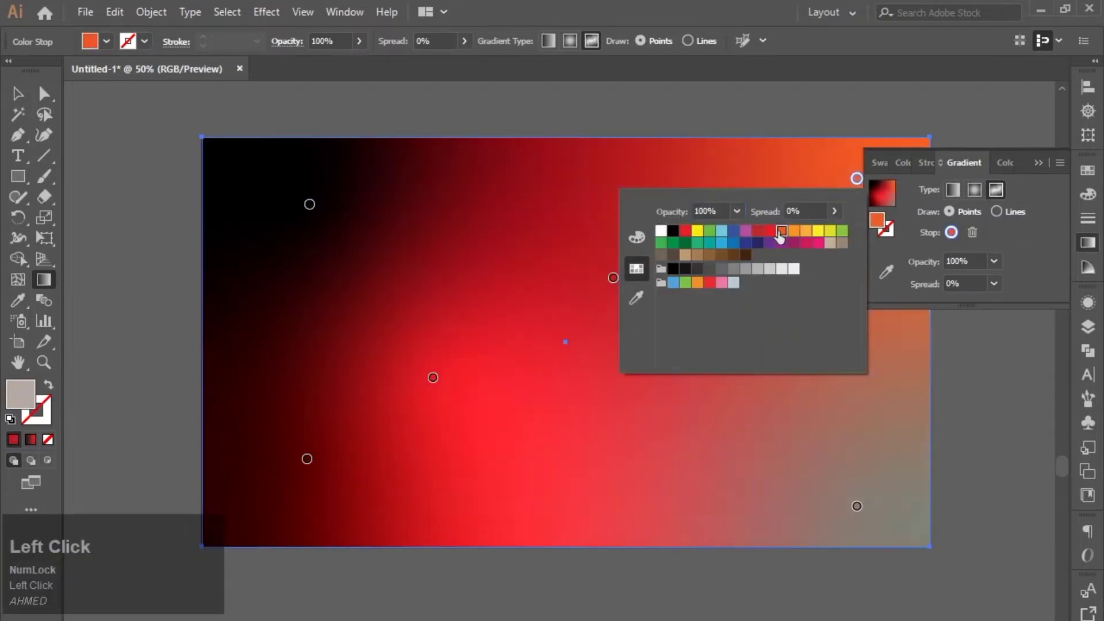
double_click(857, 506)
click(697, 597)
click(708, 598)
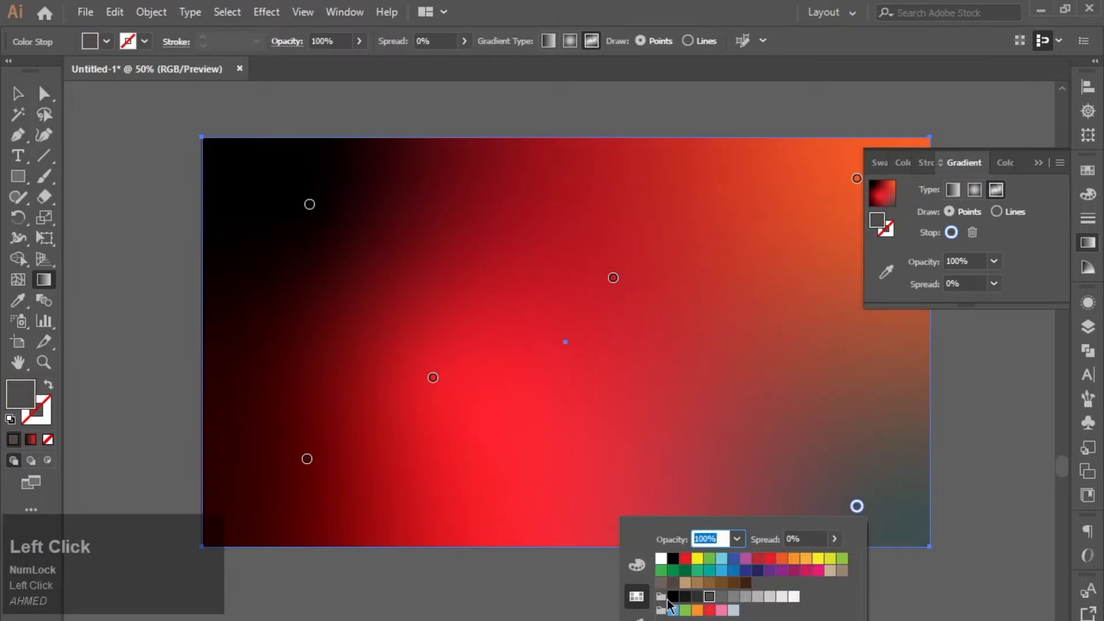
click(672, 597)
Step: Adjust the RGB values of the upper-right gradient stop to turn it a redder orange
double_click(857, 178)
click(637, 237)
drag(741, 274, 739, 304)
drag(799, 243, 785, 245)
drag(733, 272, 729, 301)
Step: Move the bright red stop left of centre slightly outward and darken its red
double_click(613, 277)
click(439, 380)
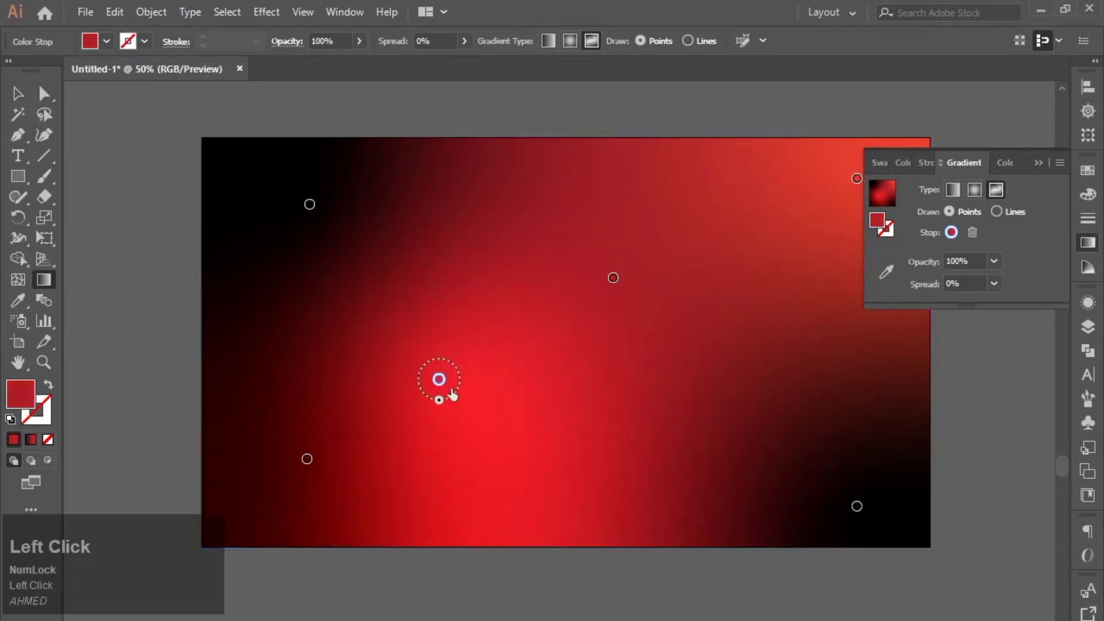
drag(439, 380, 412, 375)
double_click(412, 375)
drag(351, 441, 356, 444)
Step: Brighten the lower-left stop's dark red and tint the black upper-left stop a very dark red
click(305, 458)
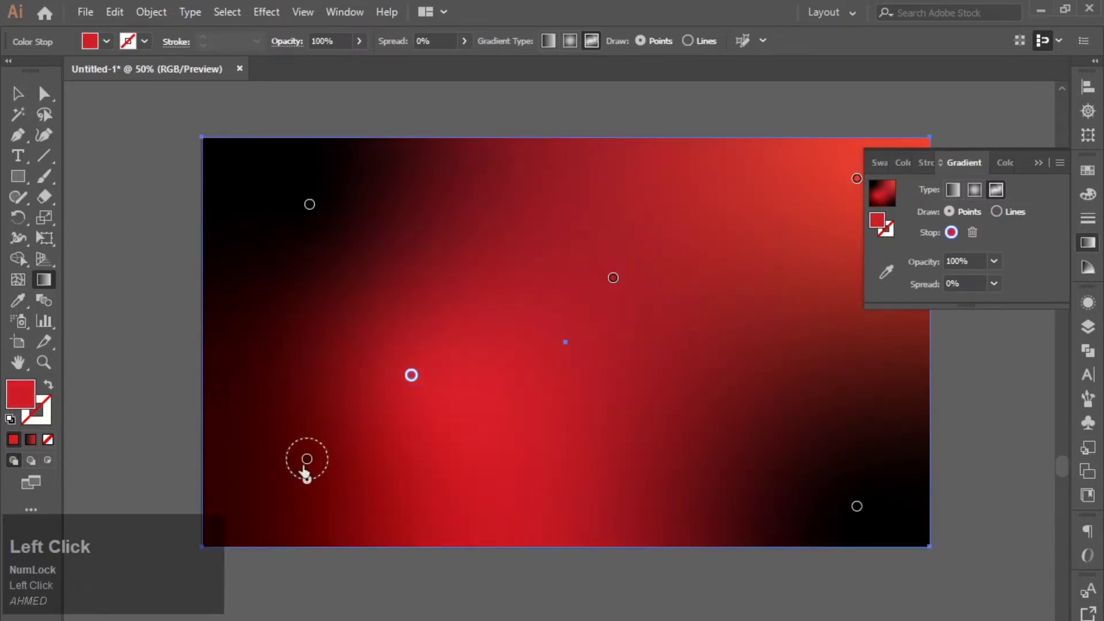
double_click(305, 458)
double_click(310, 204)
drag(168, 266, 195, 265)
click(376, 349)
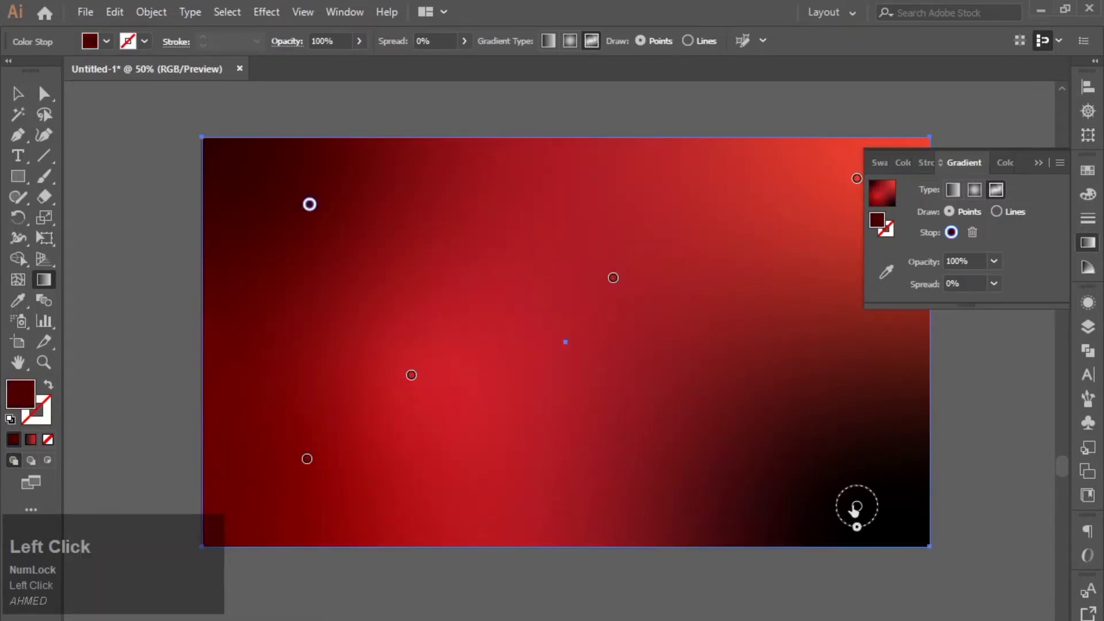
Step: Fine-tune the near-black colour of the lower-right stop and slightly darken the upper-left stop
double_click(857, 506)
drag(715, 570, 725, 570)
double_click(309, 204)
mouse_move(201, 270)
mouse_down()
mouse_move(185, 267)
mouse_move(194, 271)
mouse_up()
click(370, 270)
Step: Close the gradient settings and lock the gradient rectangle in place
click(1039, 162)
scroll(598, 257, up, 1)
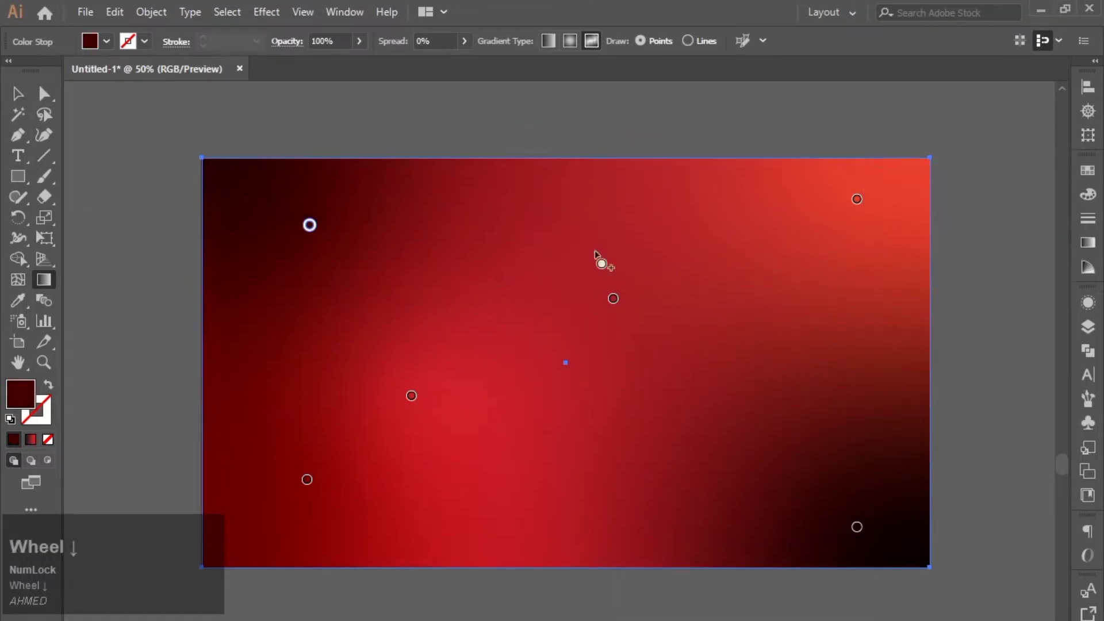
scroll(598, 257, down, 1)
click(18, 93)
click(118, 156)
scroll(118, 156, down, 1)
click(230, 138)
click(151, 12)
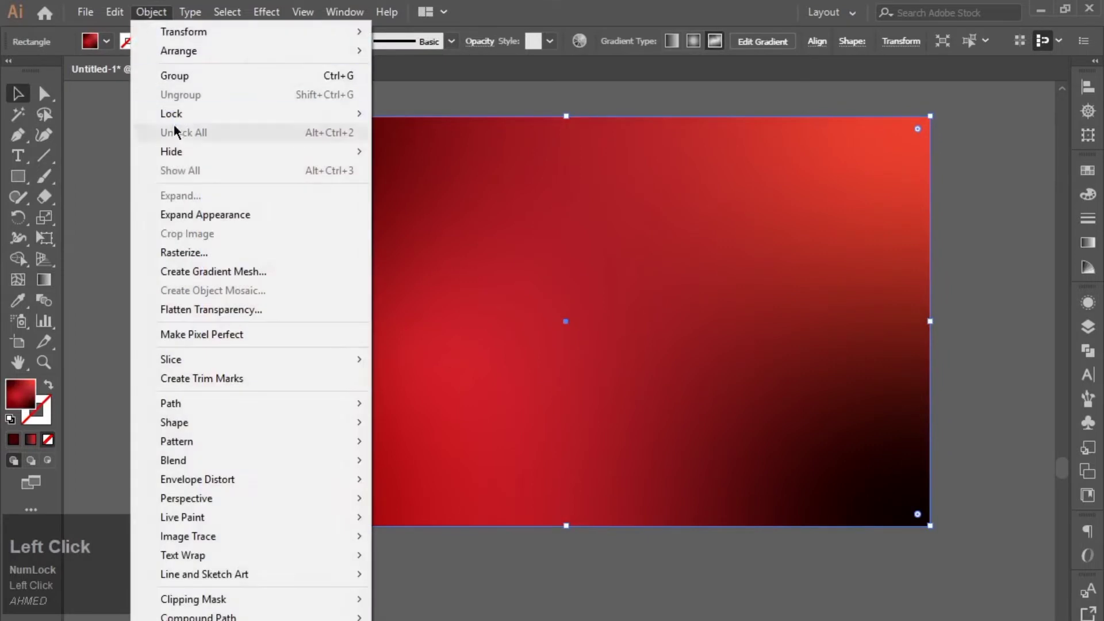
mouse_move(215, 115)
click(402, 113)
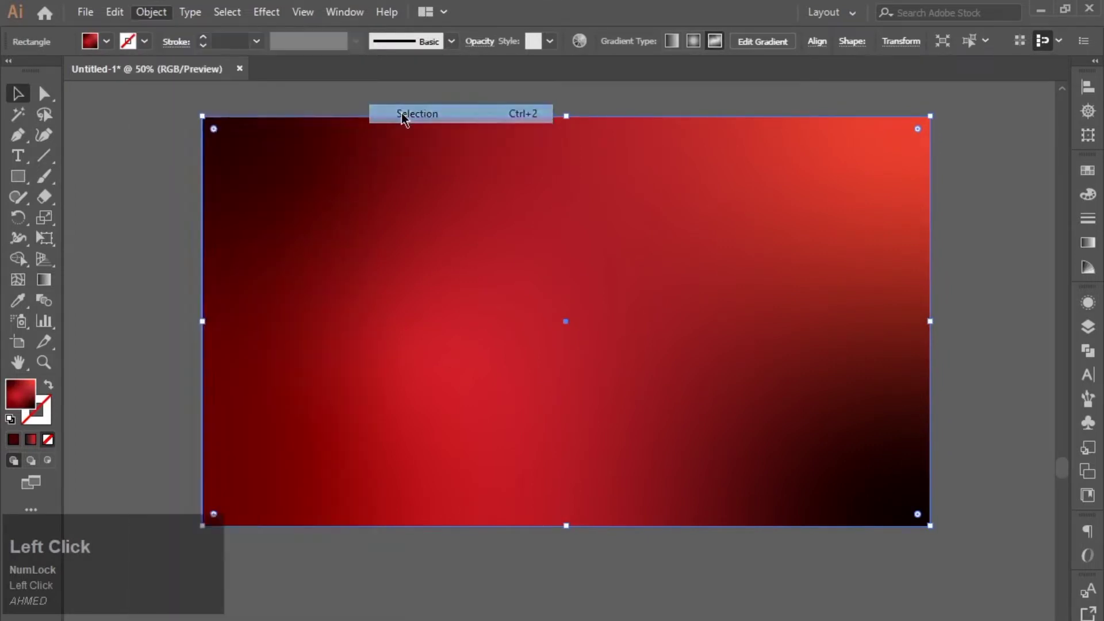
Step: Draw a small hexagon with the Polygon tool near the artboard's upper-left corner and fill it with #282828
right_click(30, 175)
click(63, 238)
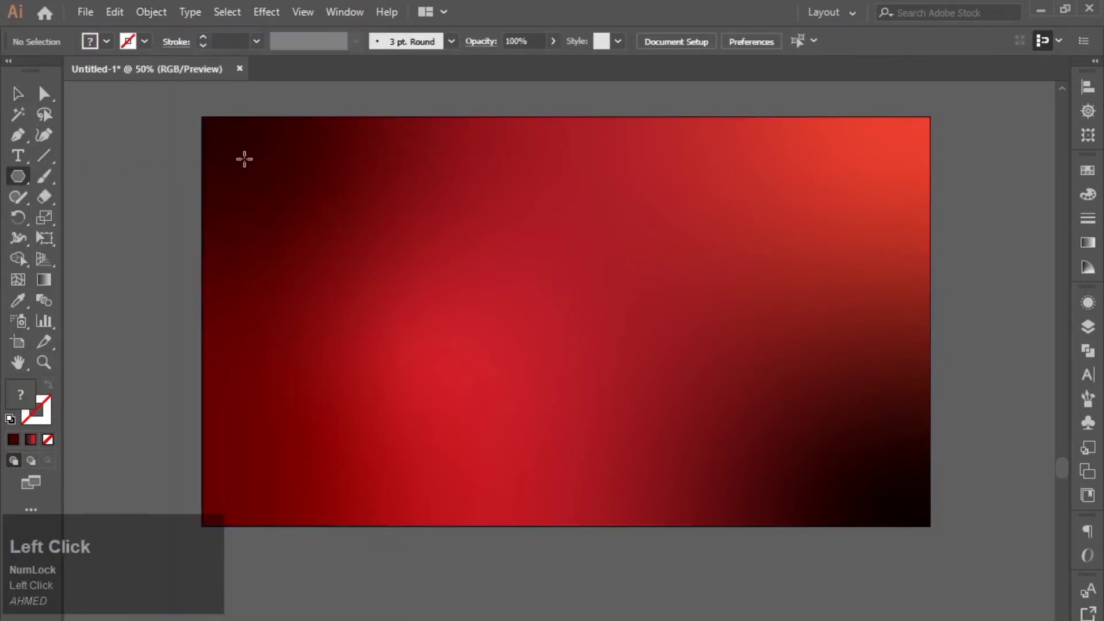
drag(228, 149, 240, 174)
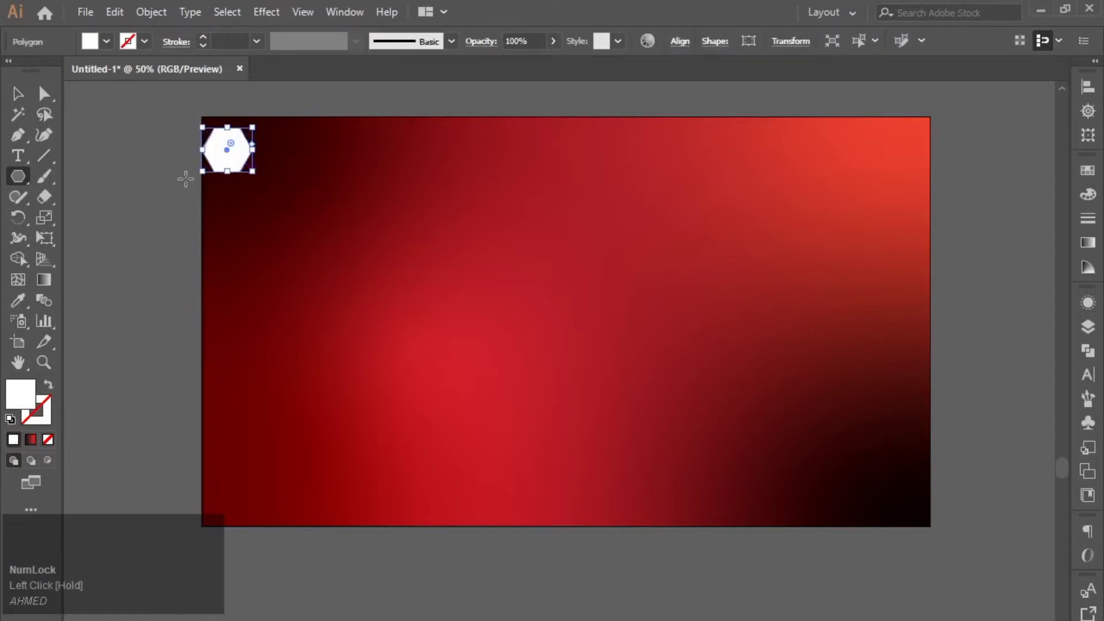
double_click(21, 395)
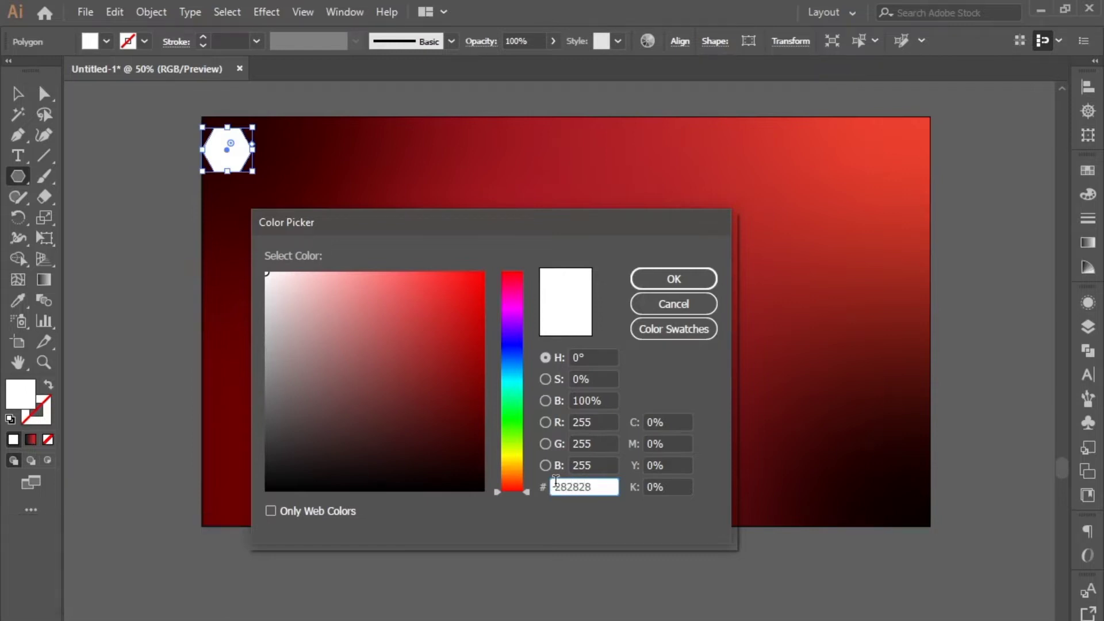
key(Return)
Step: Scale the hexagon down proportionally and position it so that it overlaps the artboard's upper-left corner
click(19, 94)
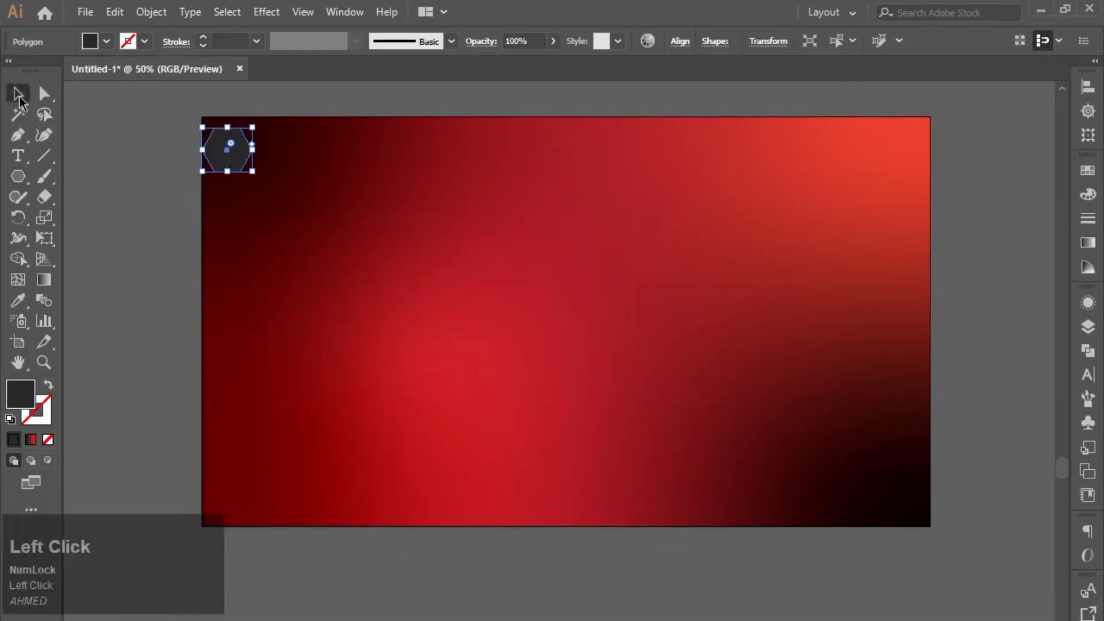
scroll(218, 173, up, 1)
click(259, 115)
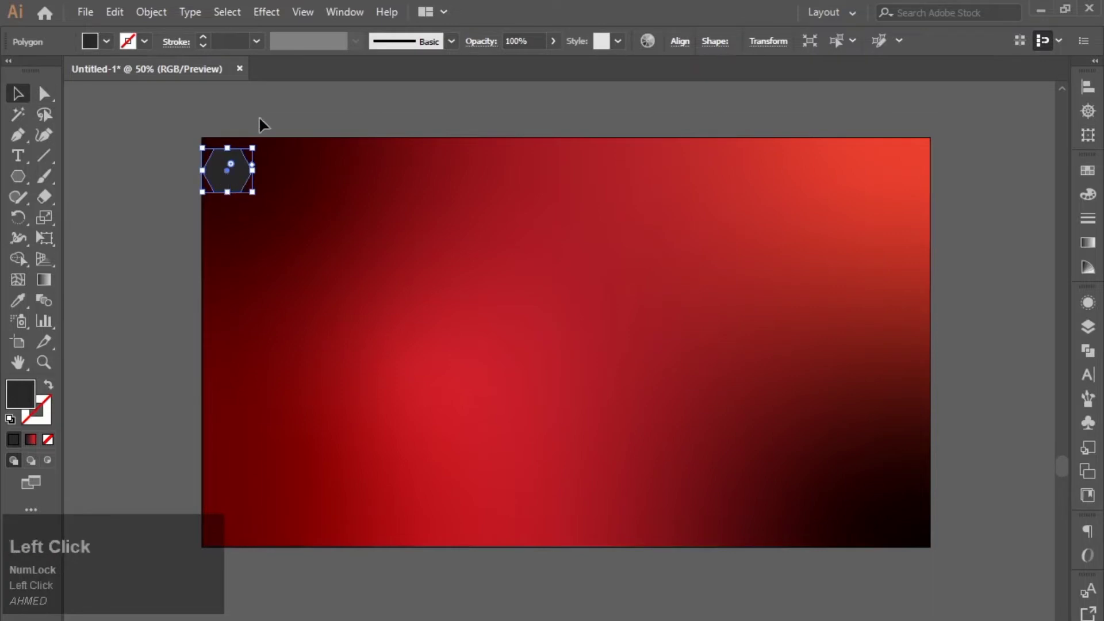
drag(238, 184, 259, 198)
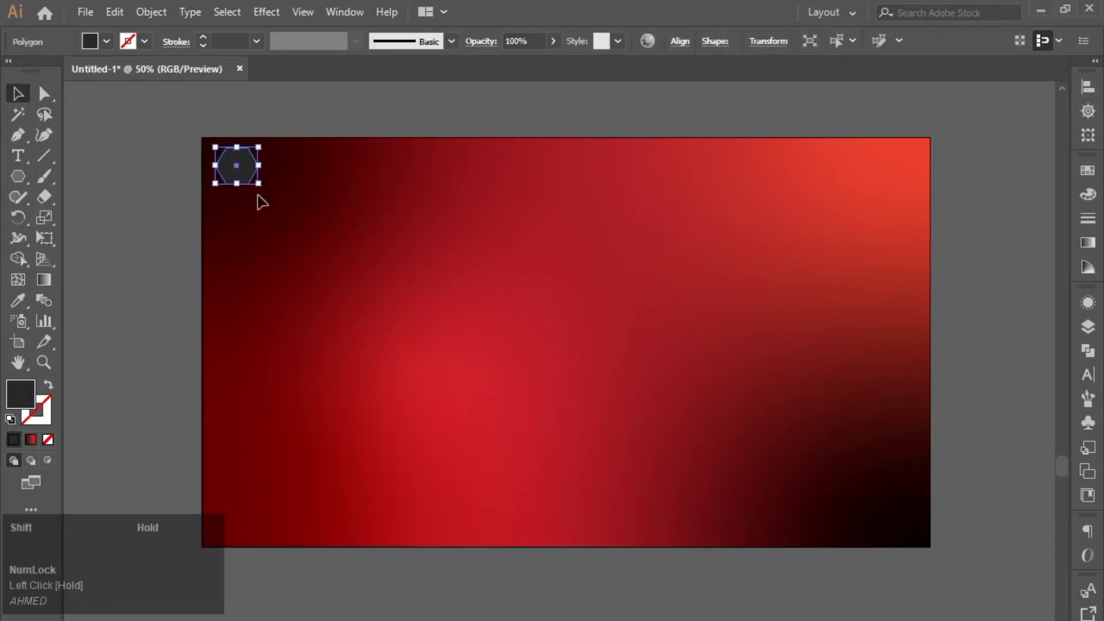
click(179, 196)
scroll(182, 166, up, 3)
drag(317, 178, 238, 126)
scroll(267, 204, down, 1)
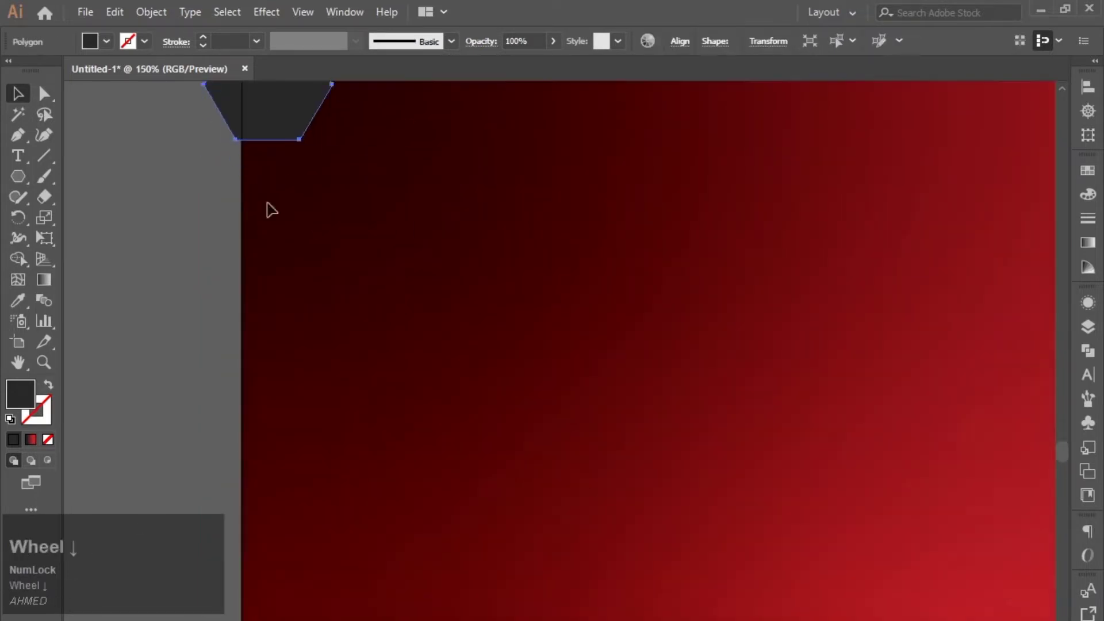
mouse_move(309, 277)
mouse_down()
mouse_move(341, 350)
mouse_move(316, 269)
mouse_up()
scroll(322, 324, down, 1)
scroll(319, 301, down, 1)
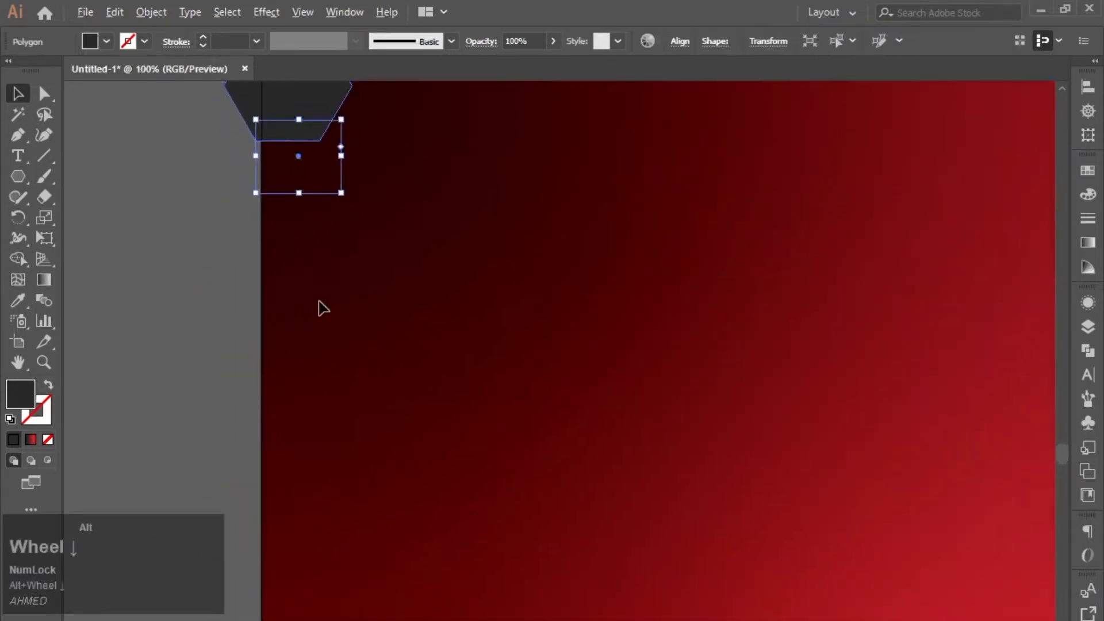
Step: Change the hexagon's fill colour to #1c1c1c
double_click(18, 403)
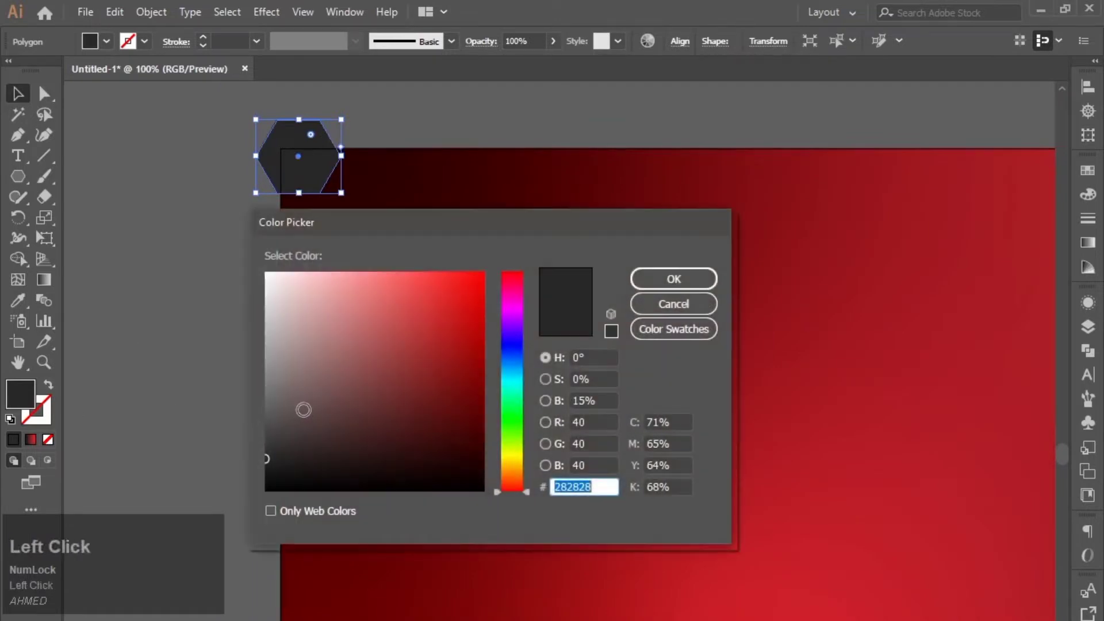
text(1c1c1c)
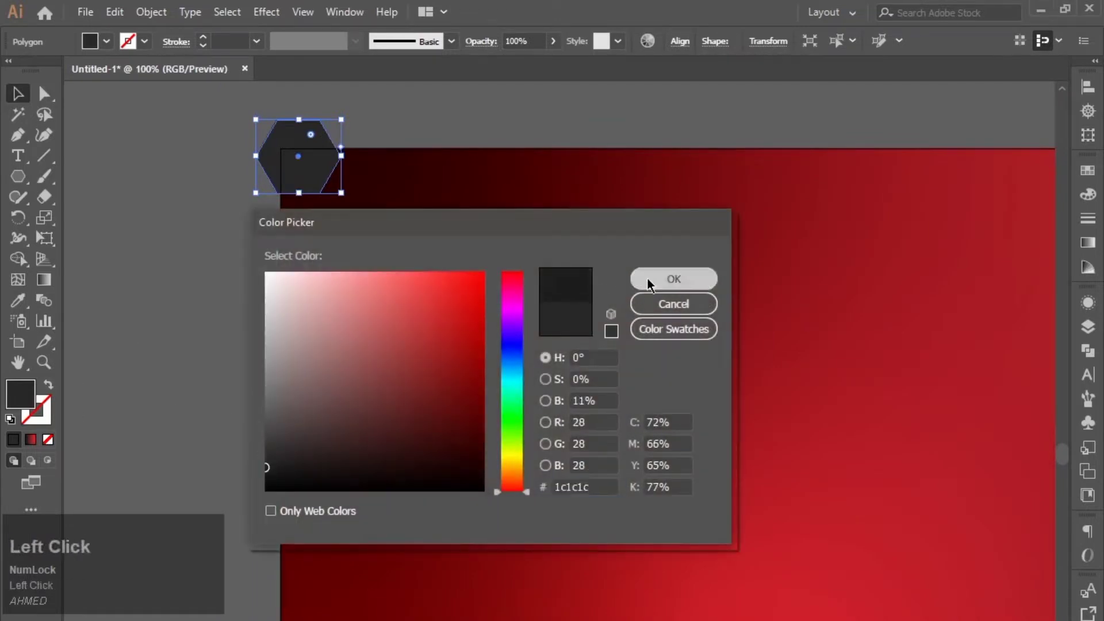
click(674, 279)
click(185, 233)
double_click(22, 400)
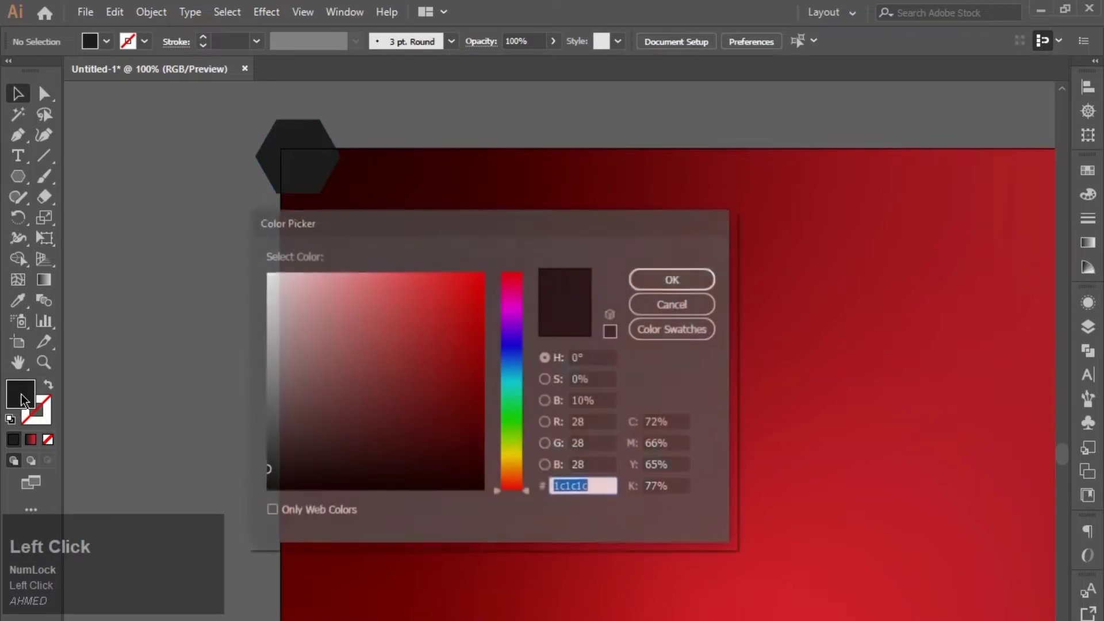
click(595, 486)
click(669, 283)
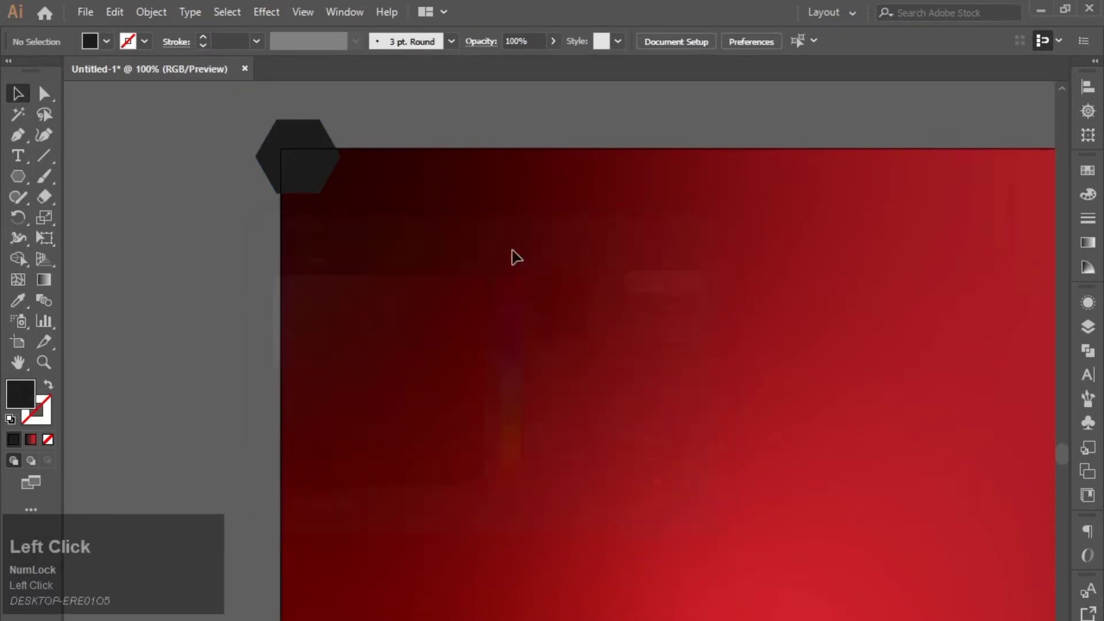
Step: Duplicate the hexagon straight down with a small gap and repeat the copy to form a column along the artboard's left edge
scroll(191, 183, down, 1)
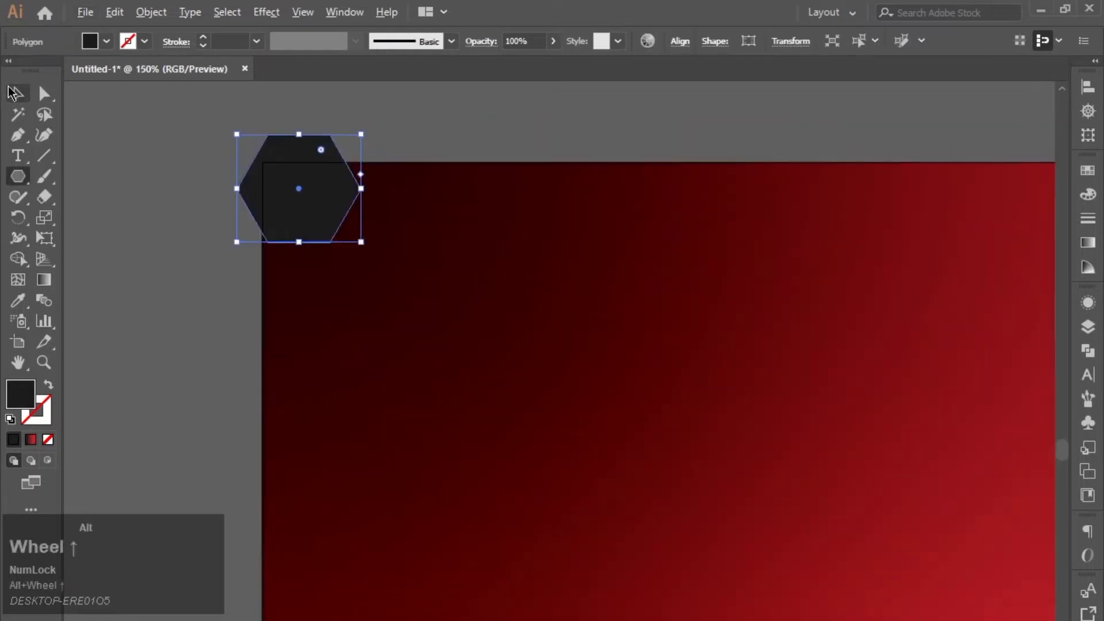
click(12, 96)
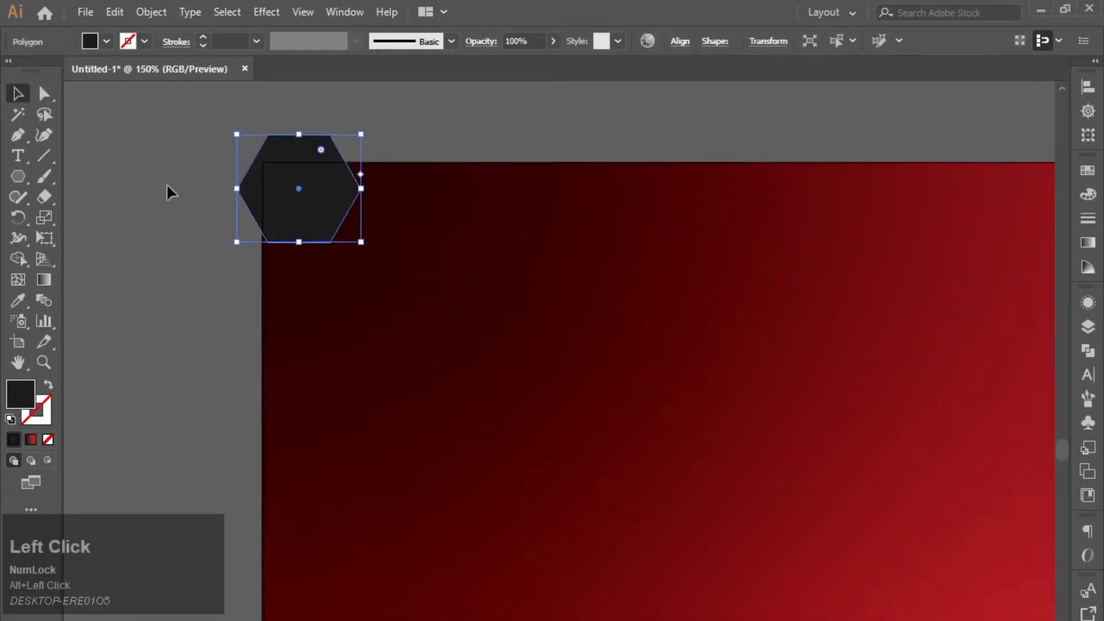
scroll(293, 212, up, 1)
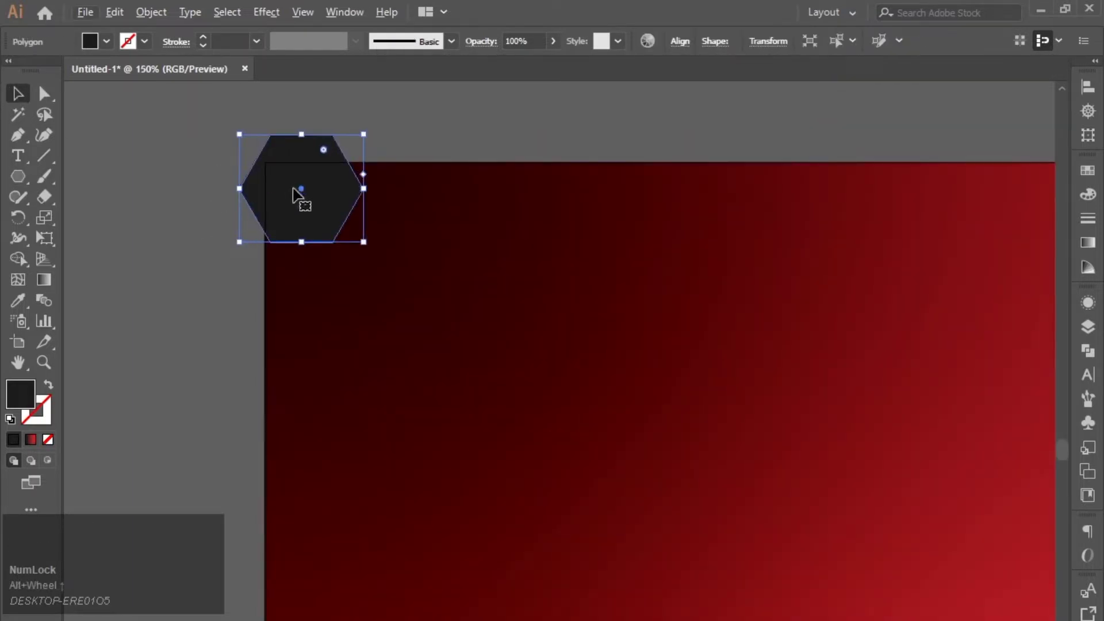
drag(299, 194, 290, 311)
scroll(291, 316, up, 2)
drag(239, 217, 343, 362)
drag(288, 259, 282, 362)
key(ctrl+d)
key(ctrl+d)
scroll(278, 373, down, 1)
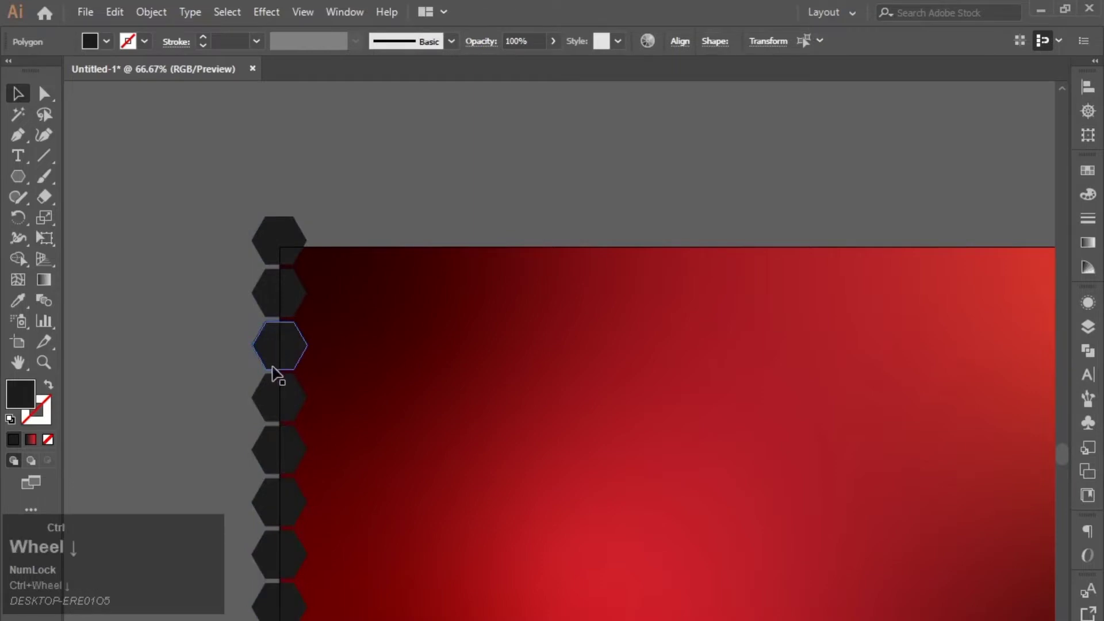
scroll(273, 368, down, 3)
key(ctrl+d)
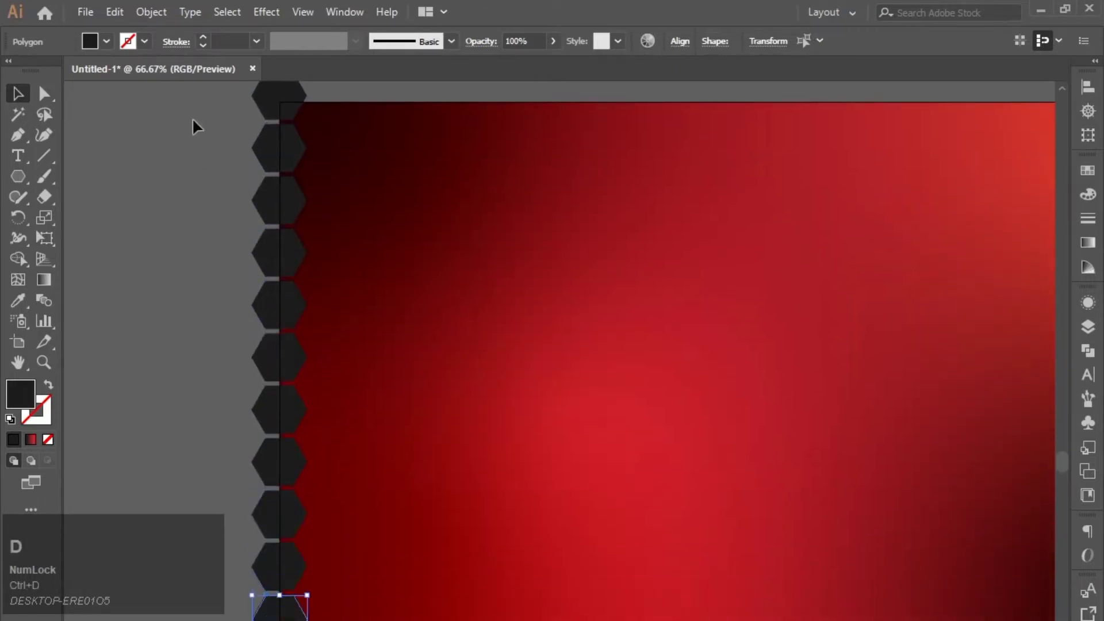
Step: Nest a staggered copy of the hexagon column beside the first, and duplicate the pair of columns to the right
drag(367, 529, 364, 458)
drag(287, 154, 333, 172)
drag(210, 250, 476, 384)
drag(348, 322, 400, 620)
drag(276, 291, 361, 266)
scroll(323, 342, up, 2)
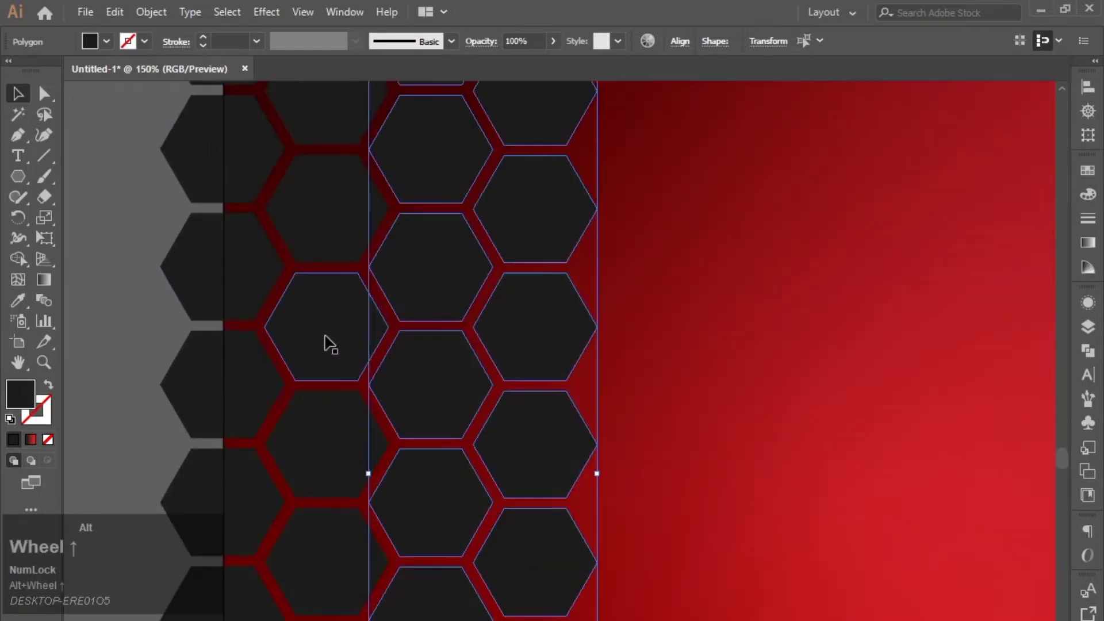
scroll(331, 344, down, 3)
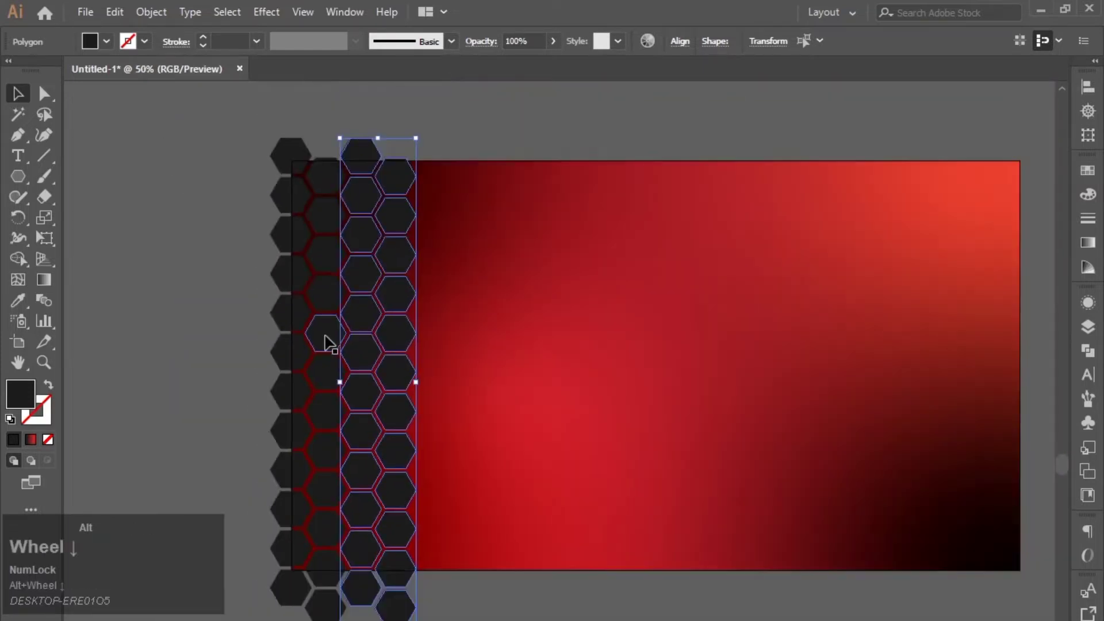
Step: Repeat the column-pair duplication across the artboard until hexagons extend past its right edge
key(ctrl+d)
key(ctrl+d)
key(ctrl+d)
key(ctrl+d)
key(ctrl+d)
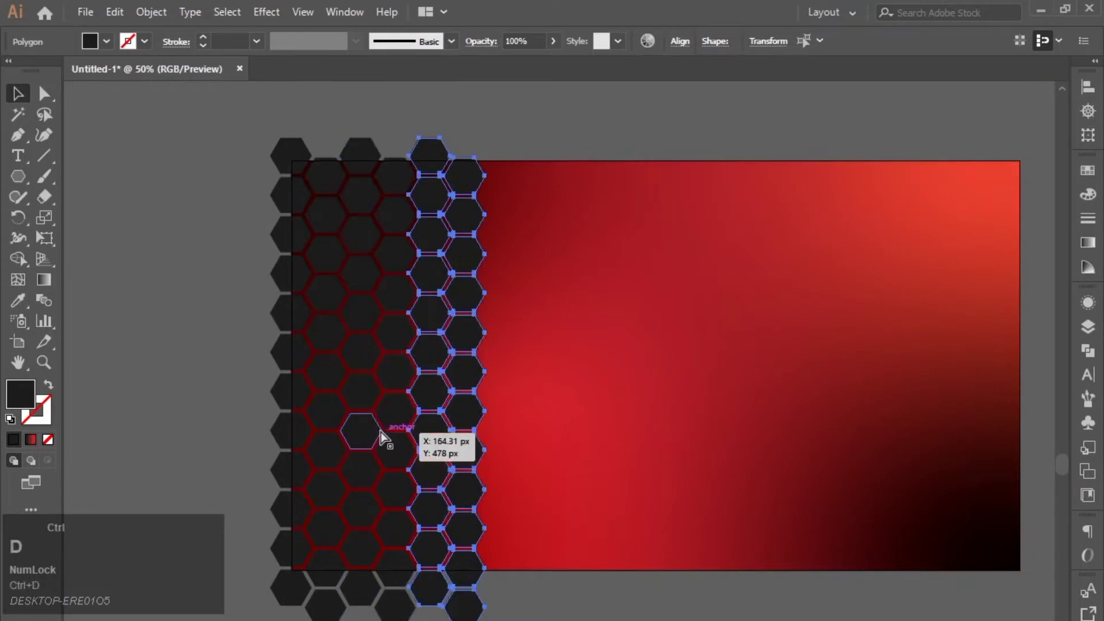
key(ctrl+d)
key(ctrl+d)
key(ctrl+d)
key(ctrl+d)
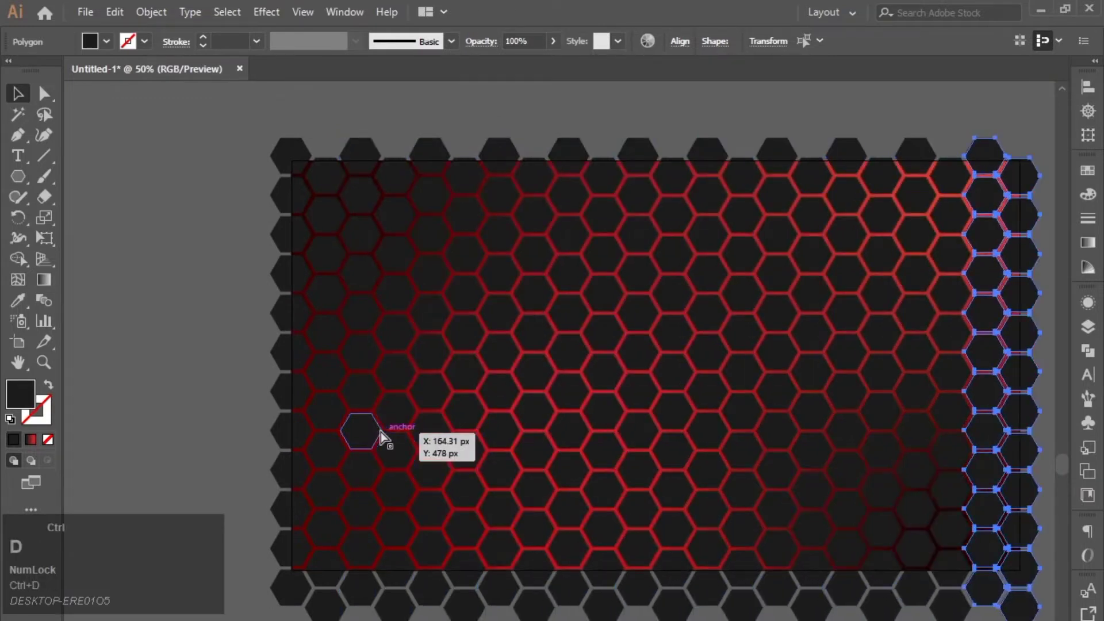
key(ctrl+d)
scroll(382, 438, down, 2)
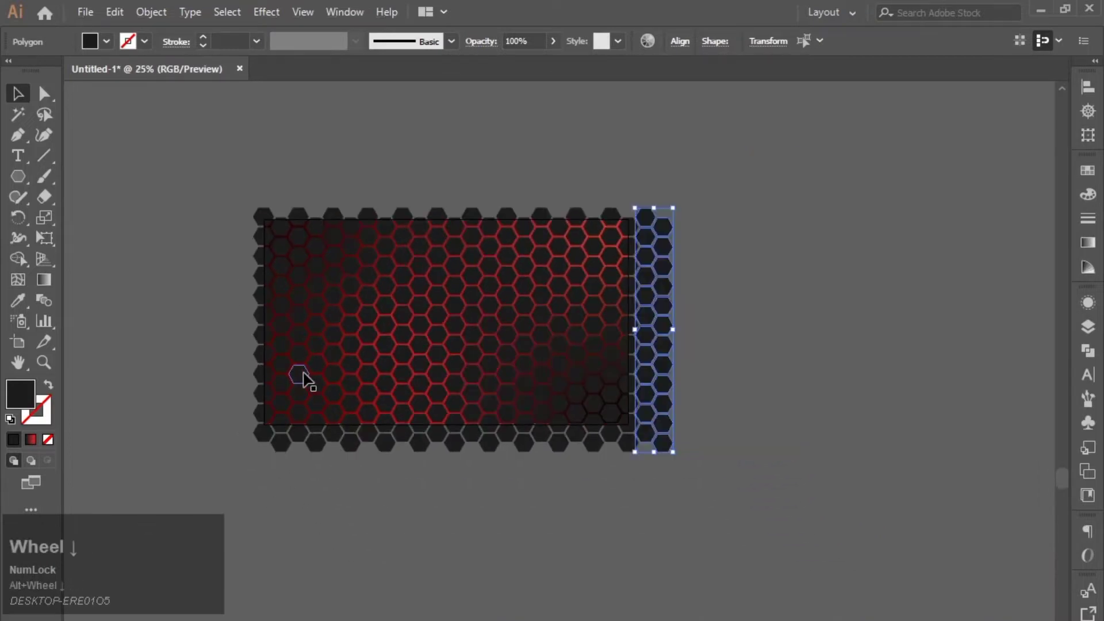
scroll(305, 380, up, 1)
scroll(303, 373, up, 1)
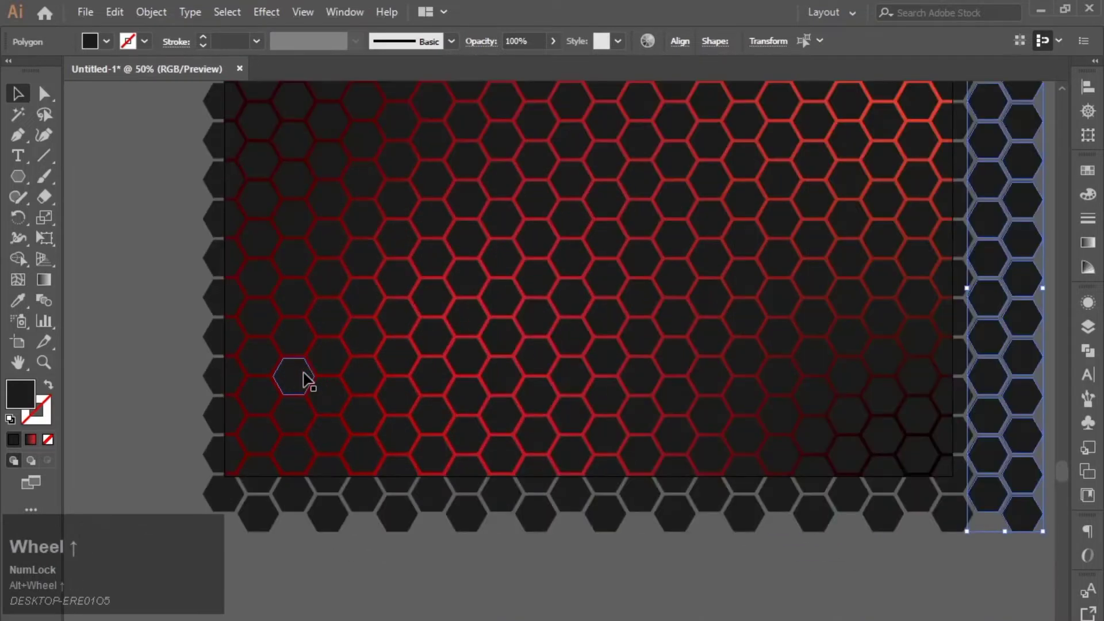
Step: Select the whole hexagon pattern, scale it down slightly, and reposition it so it overlaps every edge of the artboard
scroll(300, 373, down, 2)
scroll(300, 368, up, 2)
drag(358, 305, 329, 342)
drag(130, 90, 993, 571)
drag(1003, 617, 352, 288)
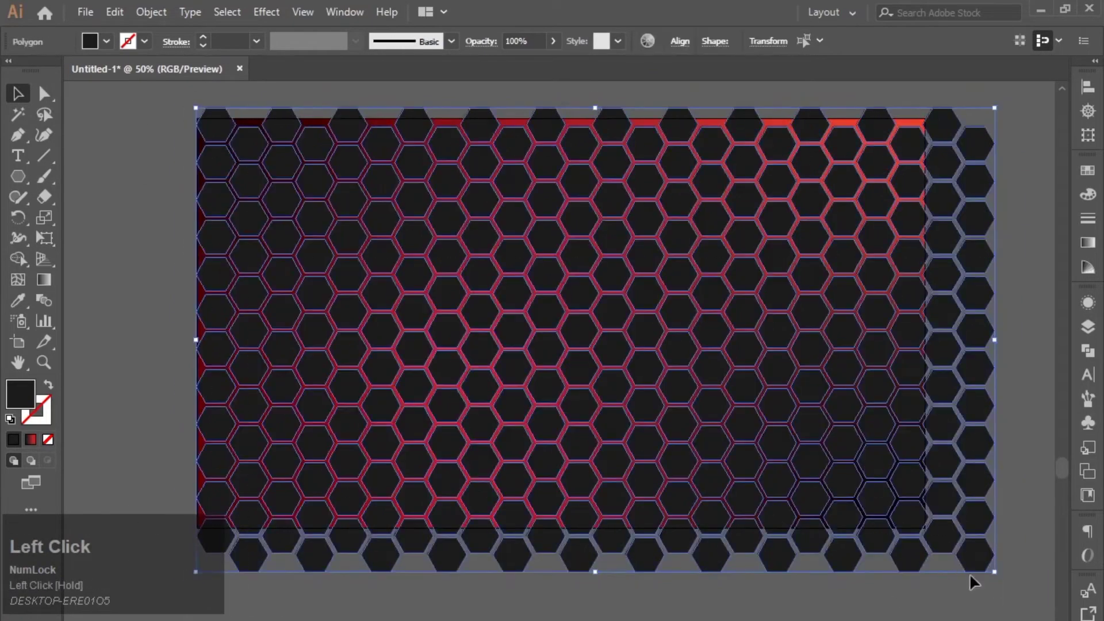
drag(993, 574, 959, 545)
drag(824, 487, 809, 488)
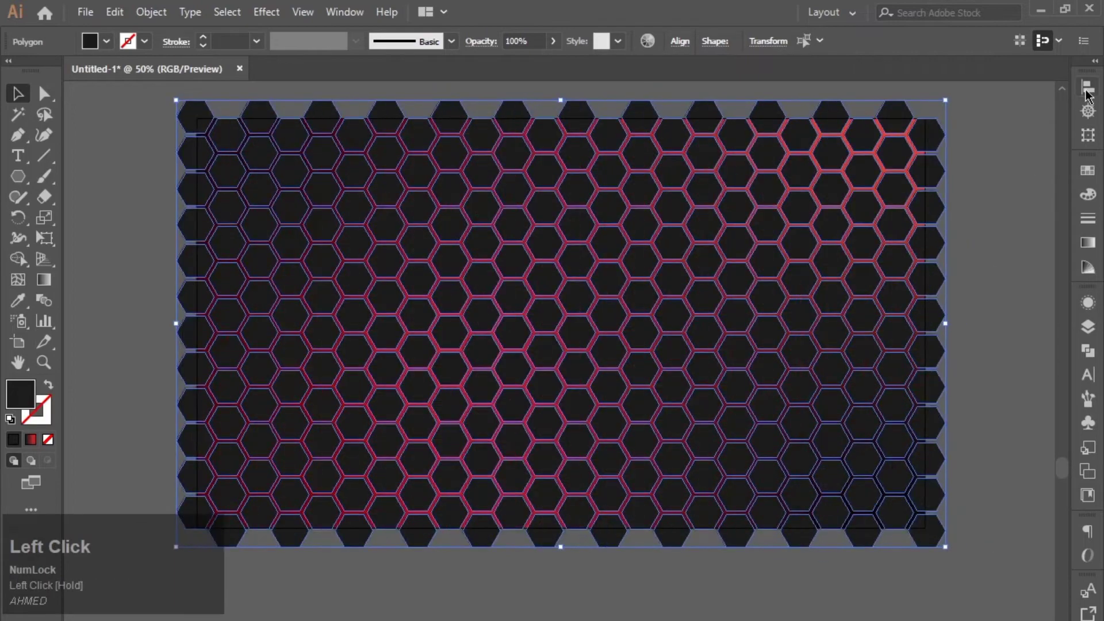
Step: Group all the hexagons and align the group to the centre of the artboard
key(ctrl+g)
click(1088, 88)
click(985, 322)
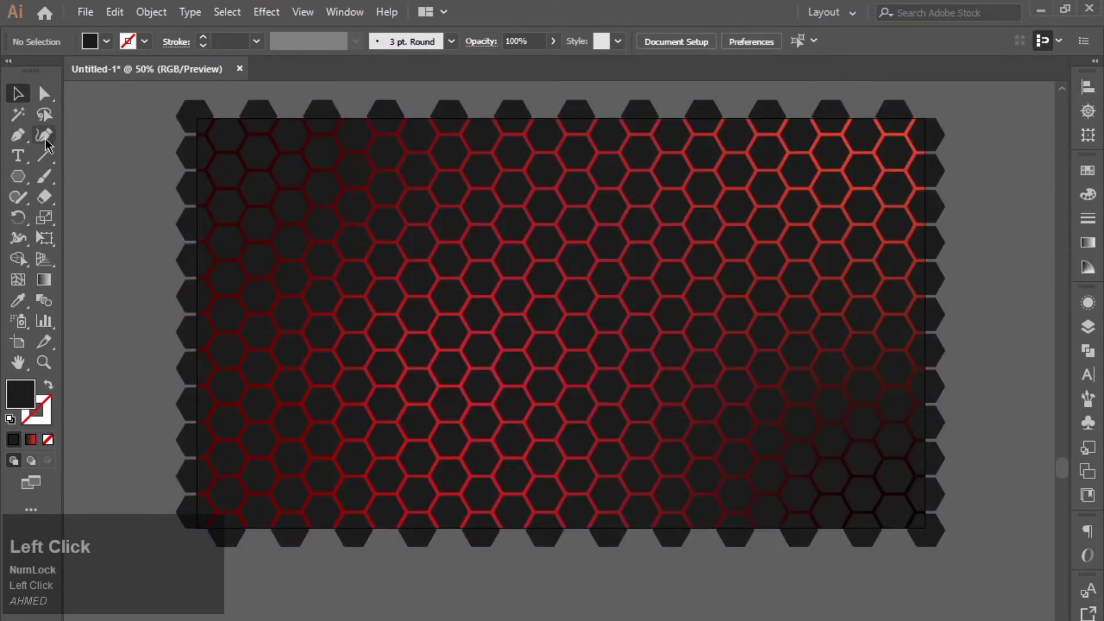
Step: Ungroup the centred hexagon pattern into individual hexagons and clear the selection
click(318, 241)
right_click(320, 244)
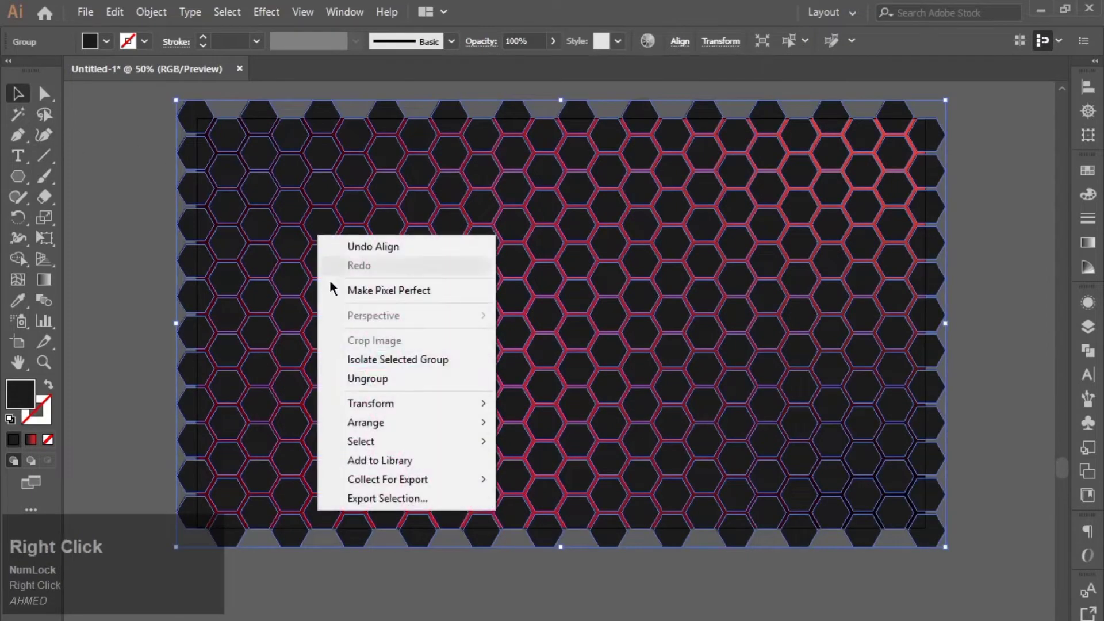
click(354, 378)
click(148, 253)
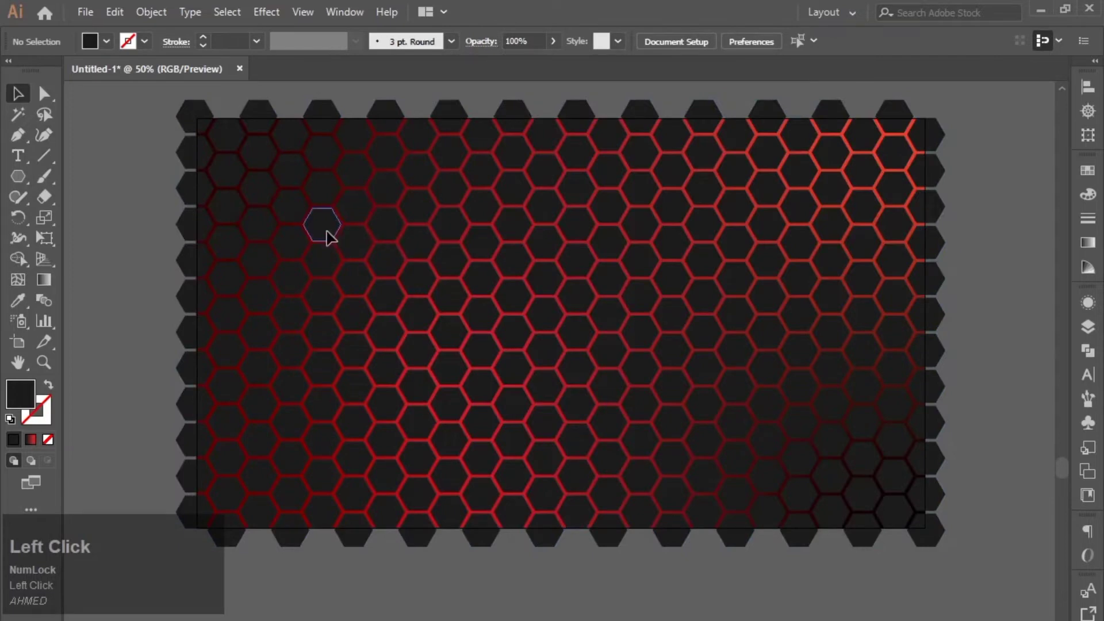
Step: Fill three adjoining hexagons in the upper-left area of the pattern with dark grey #2b2b2b
click(327, 236)
shift+click(322, 274)
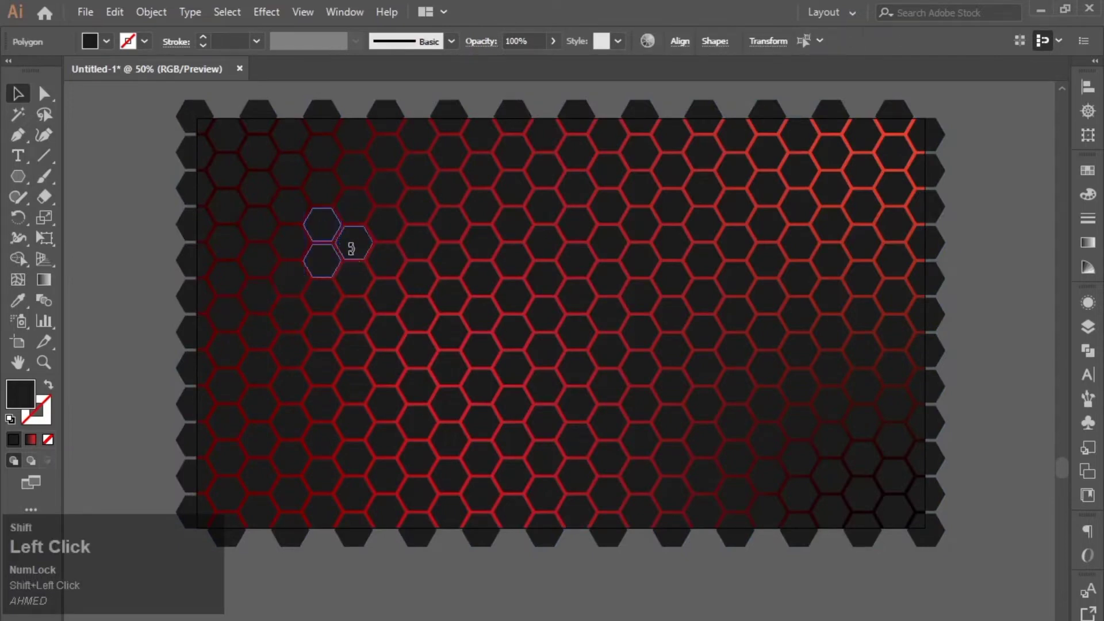
shift+click(357, 258)
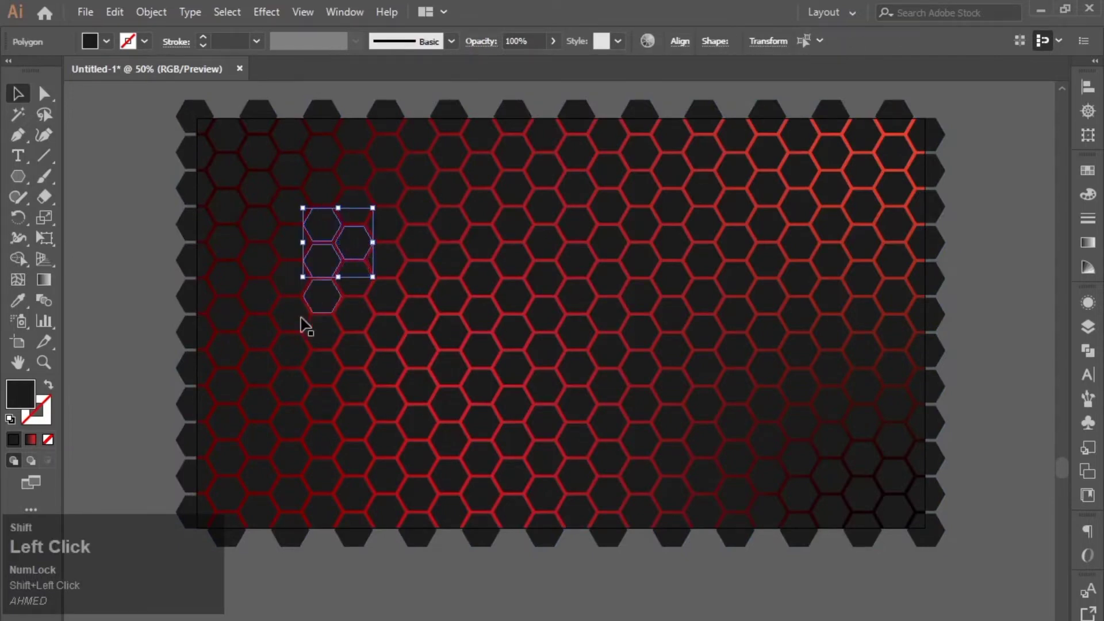
double_click(21, 395)
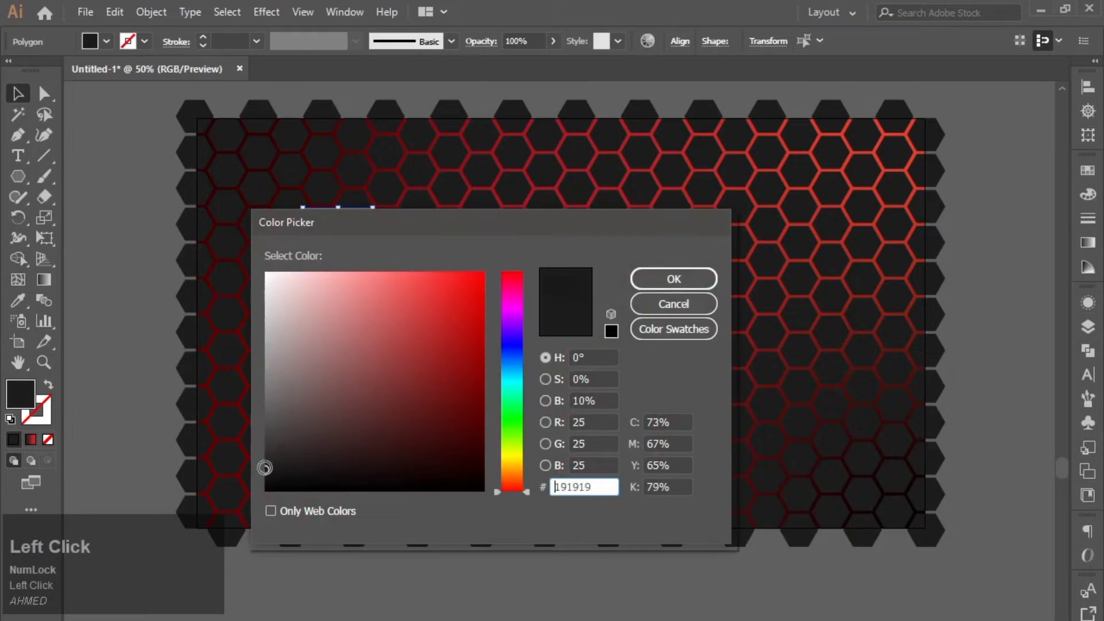
drag(265, 468, 263, 455)
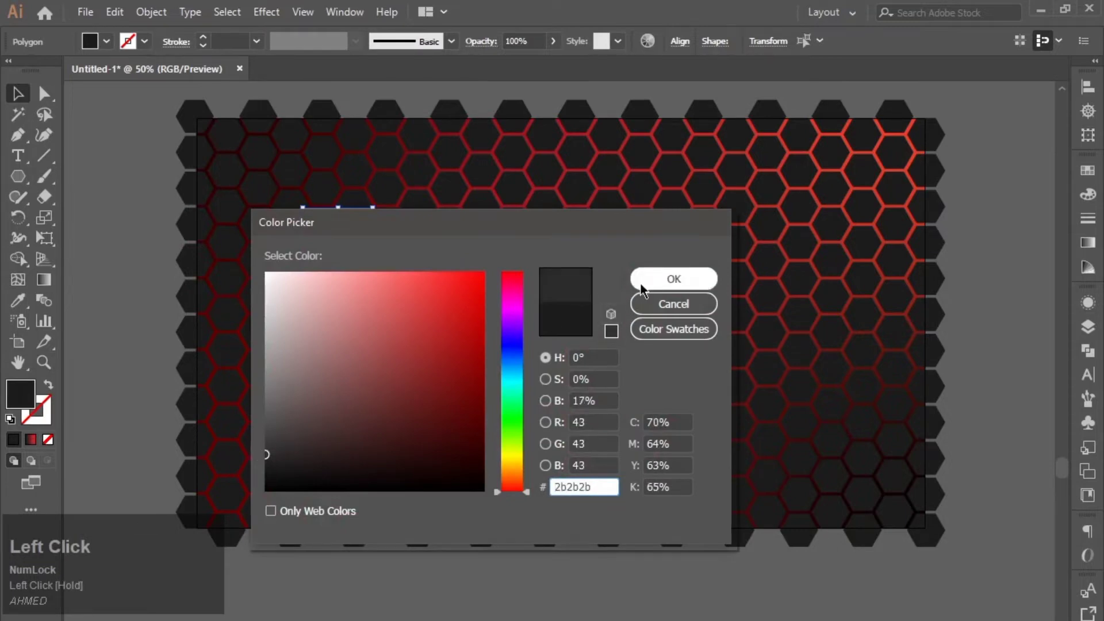
click(673, 279)
click(154, 272)
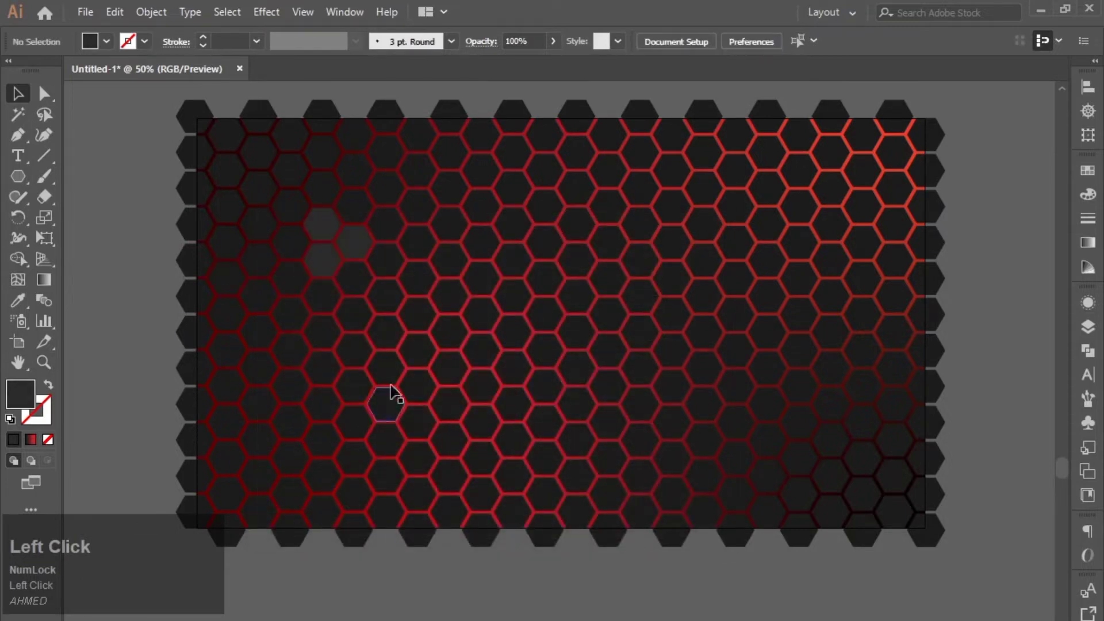
Step: Select single hexagons and small clusters scattered across the pattern and apply the #2b2b2b fill sampled from the recoloured hexagons with the Eyedropper
click(506, 297)
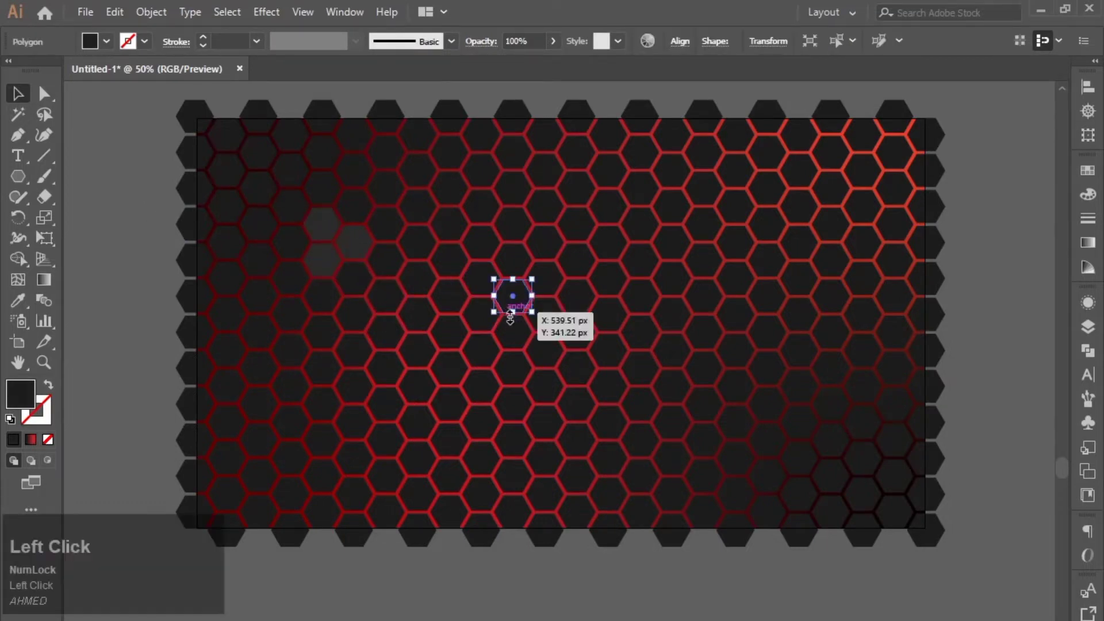
shift+click(449, 373)
shift+click(674, 207)
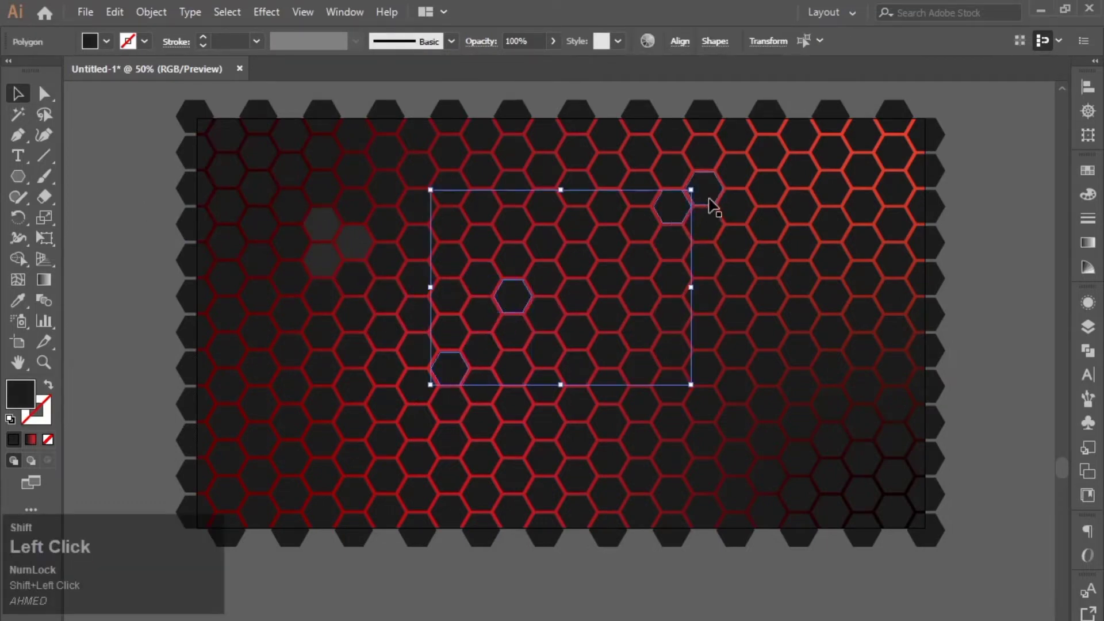
shift+click(697, 237)
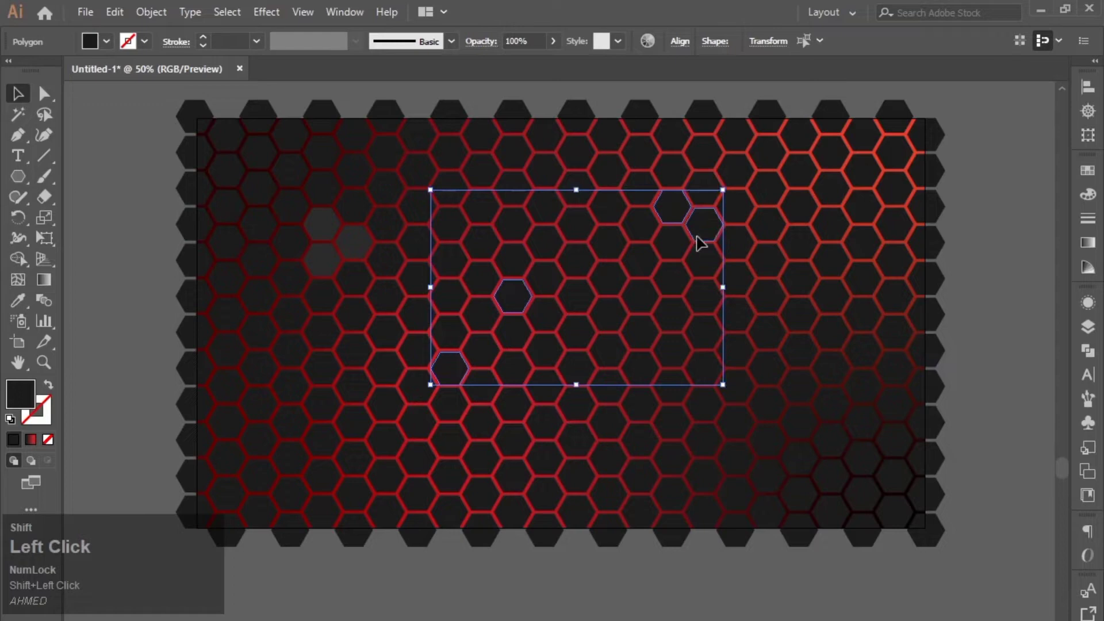
shift+click(670, 417)
shift+click(778, 446)
shift+click(797, 433)
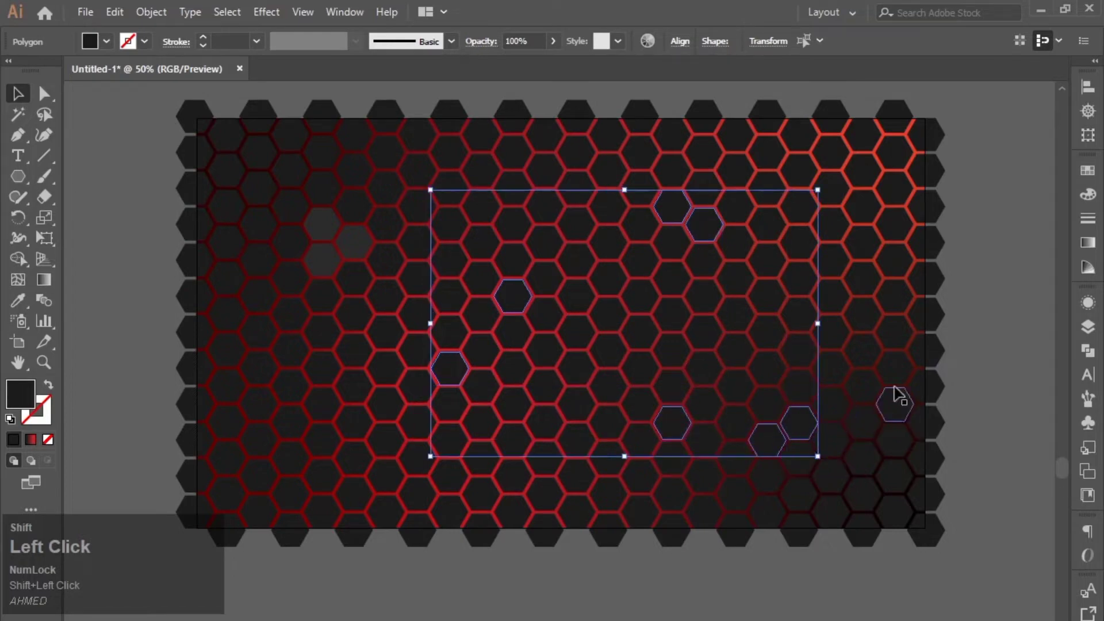
shift+click(809, 315)
shift+click(426, 179)
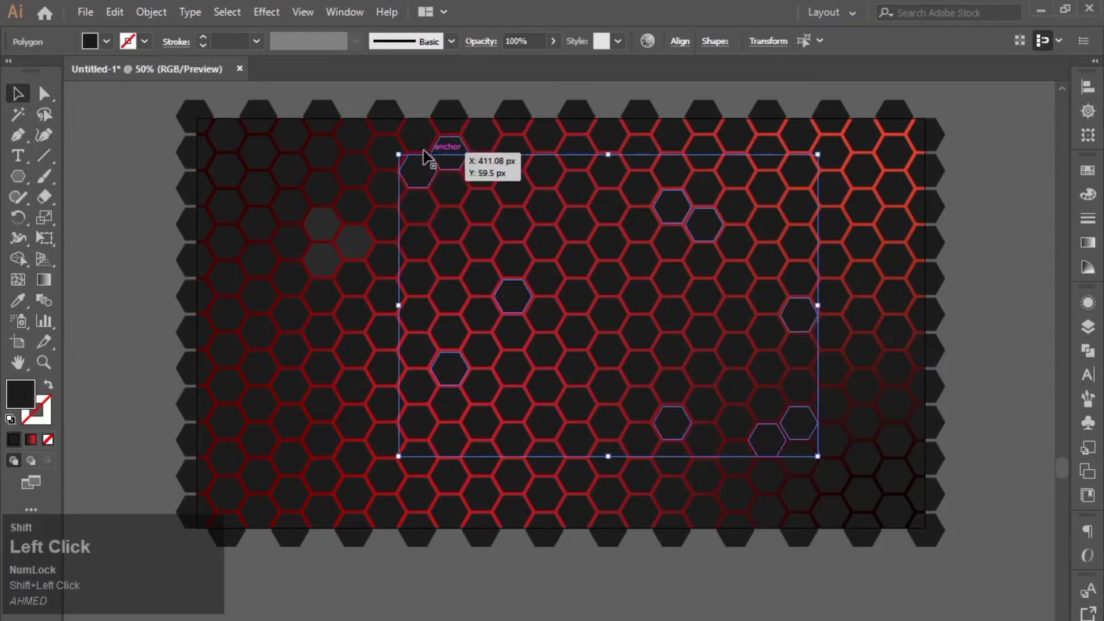
shift+click(264, 403)
shift+click(226, 379)
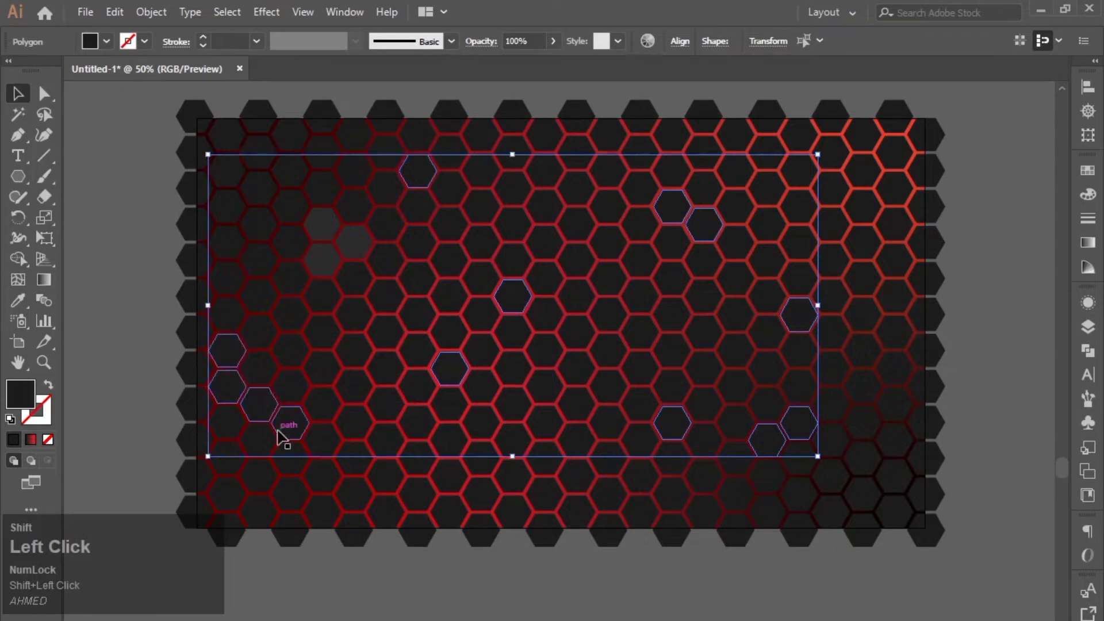
shift+click(269, 486)
shift+click(284, 495)
shift+click(288, 533)
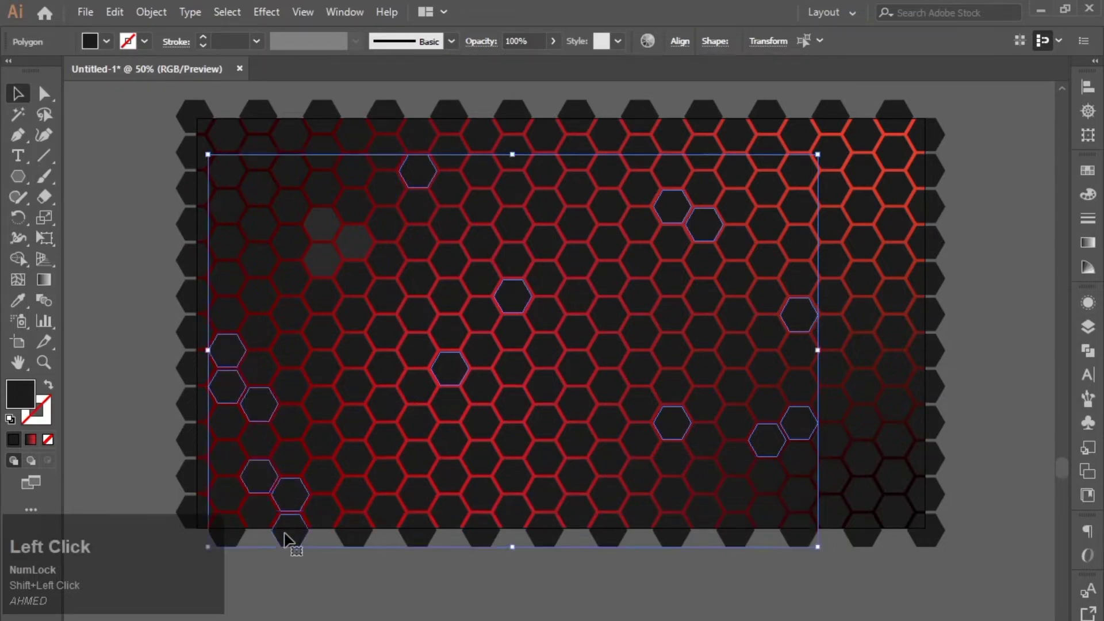
shift+click(581, 345)
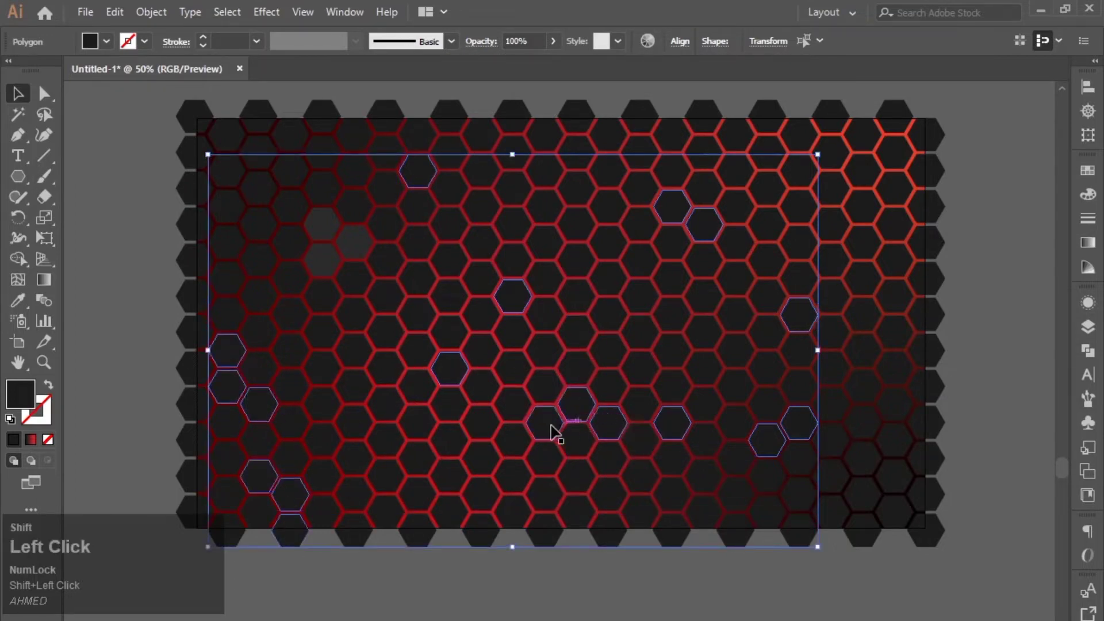
shift+click(458, 478)
shift+click(418, 460)
shift+click(422, 499)
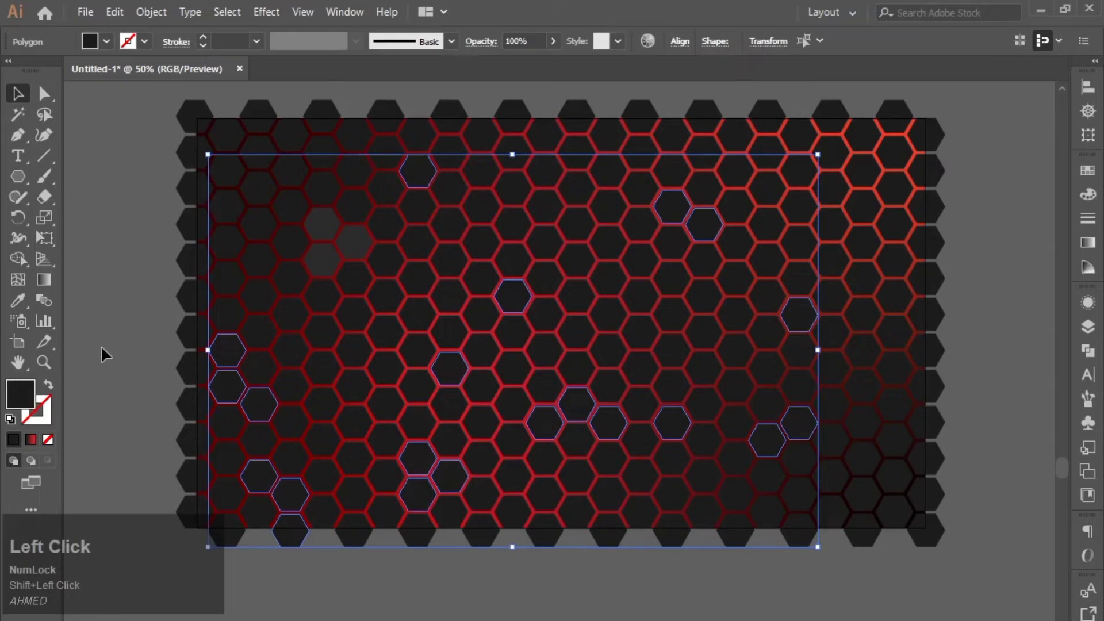
click(18, 301)
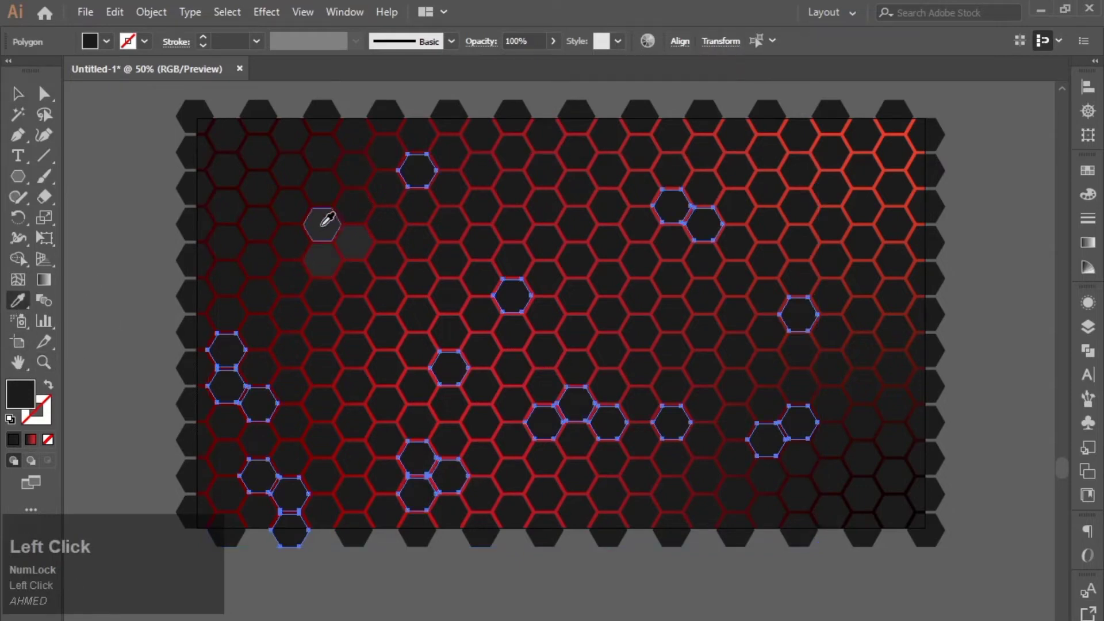
click(322, 225)
click(15, 93)
click(93, 143)
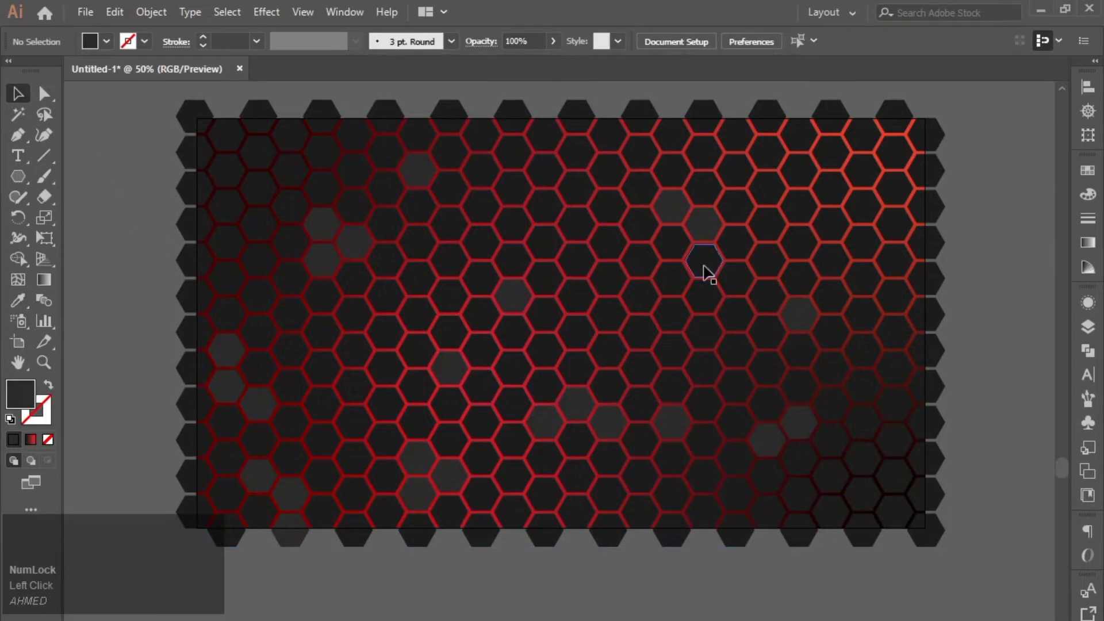
Step: Select another scattered set of unrecoloured hexagons across the pattern and fill them with a visibly lighter grey than the first accents
shift+click(545, 222)
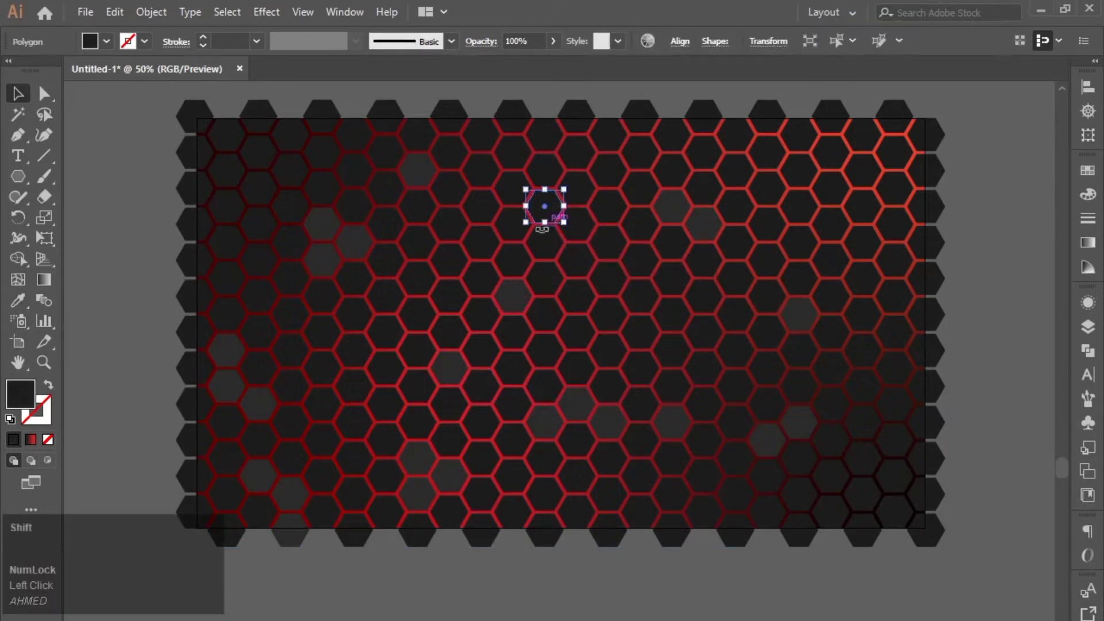
shift+click(477, 253)
shift+click(419, 319)
shift+click(320, 336)
shift+click(352, 361)
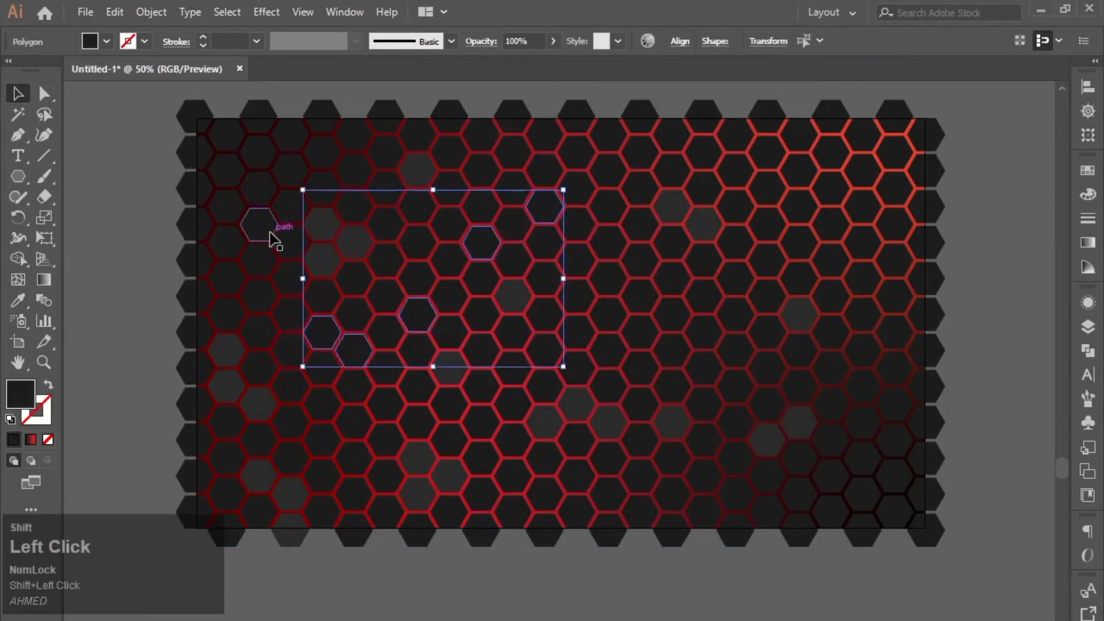
shift+click(229, 218)
shift+click(419, 217)
shift+click(603, 315)
shift+click(767, 204)
shift+click(799, 185)
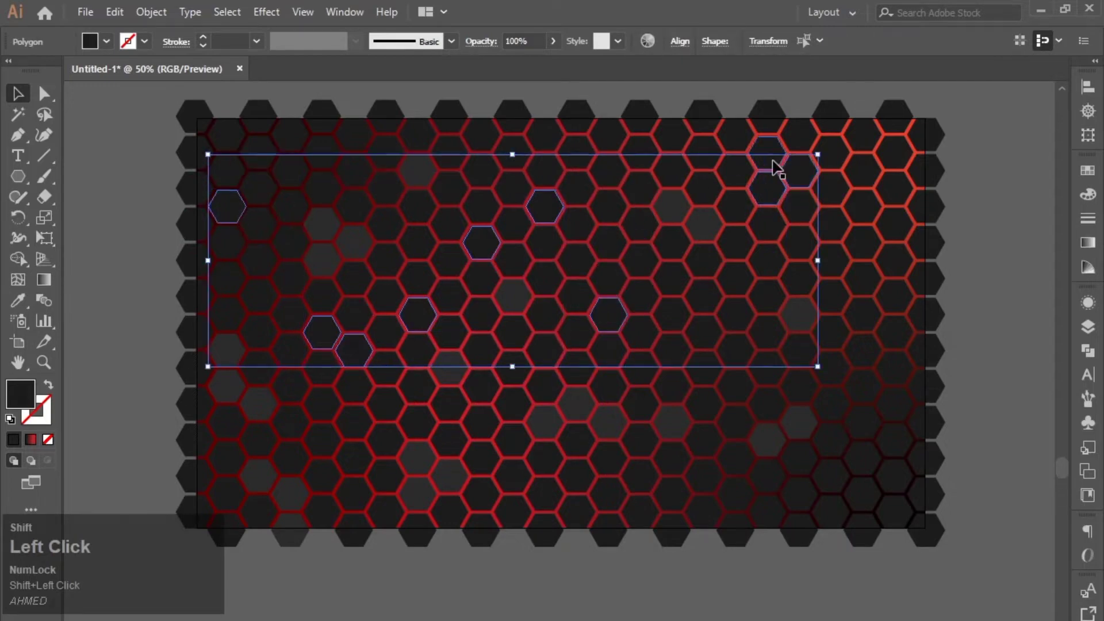
shift+click(774, 166)
shift+click(866, 397)
shift+click(899, 408)
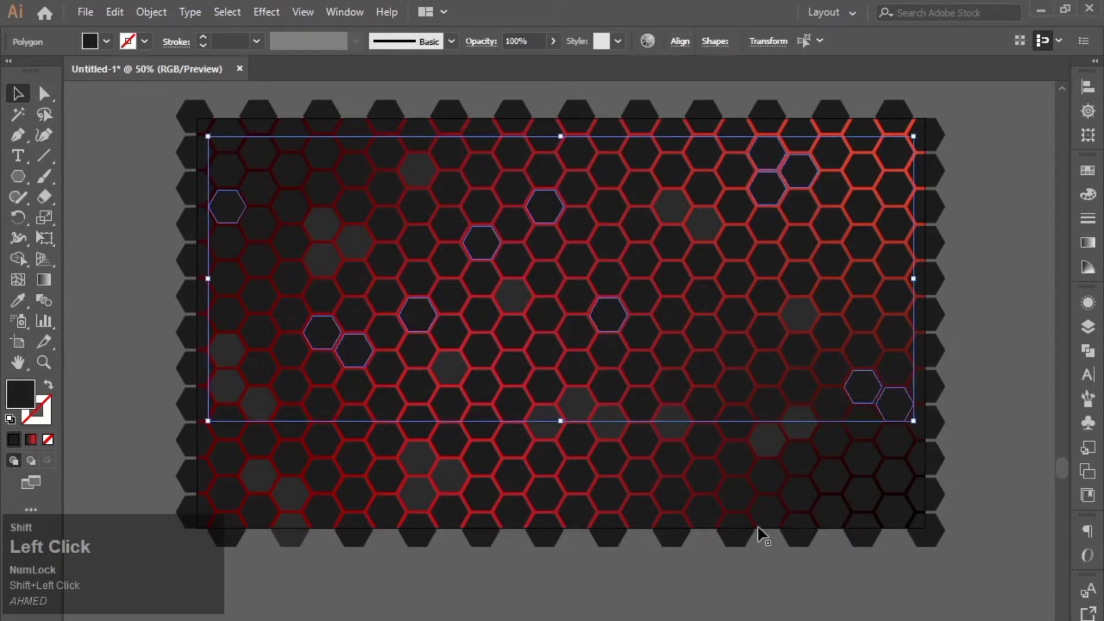
shift+click(893, 443)
shift+click(356, 467)
shift+click(378, 448)
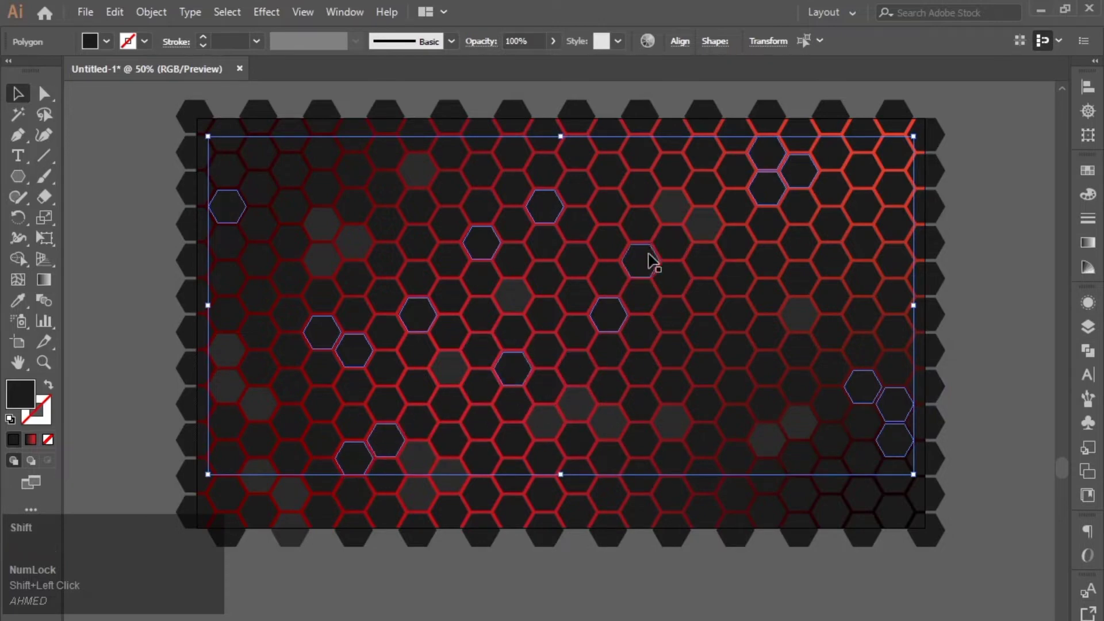
shift+click(716, 357)
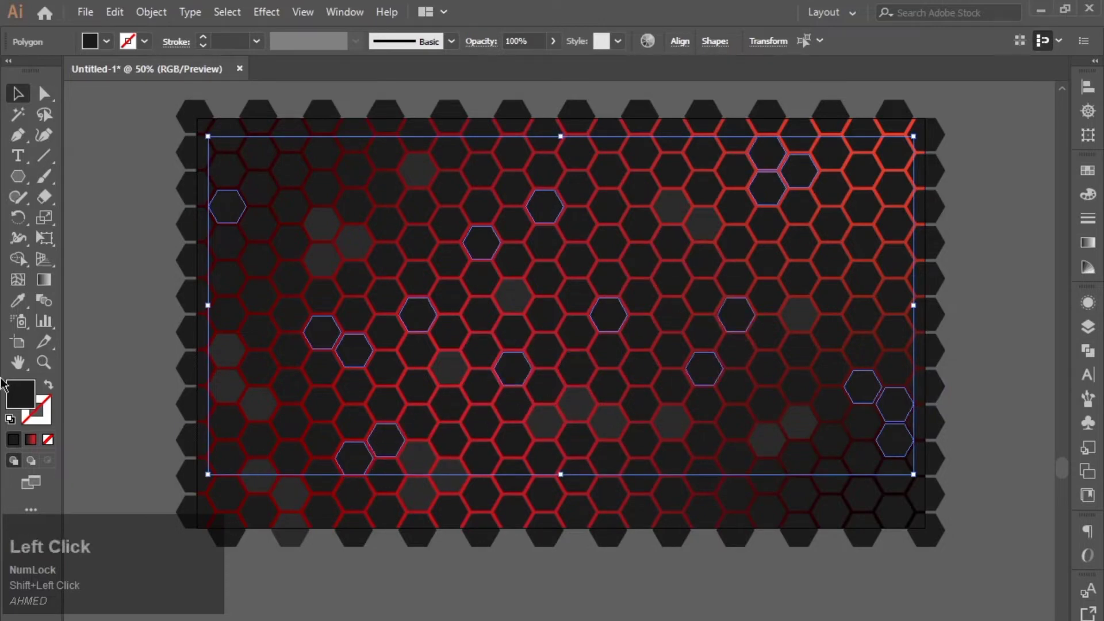
double_click(26, 393)
drag(266, 470, 260, 437)
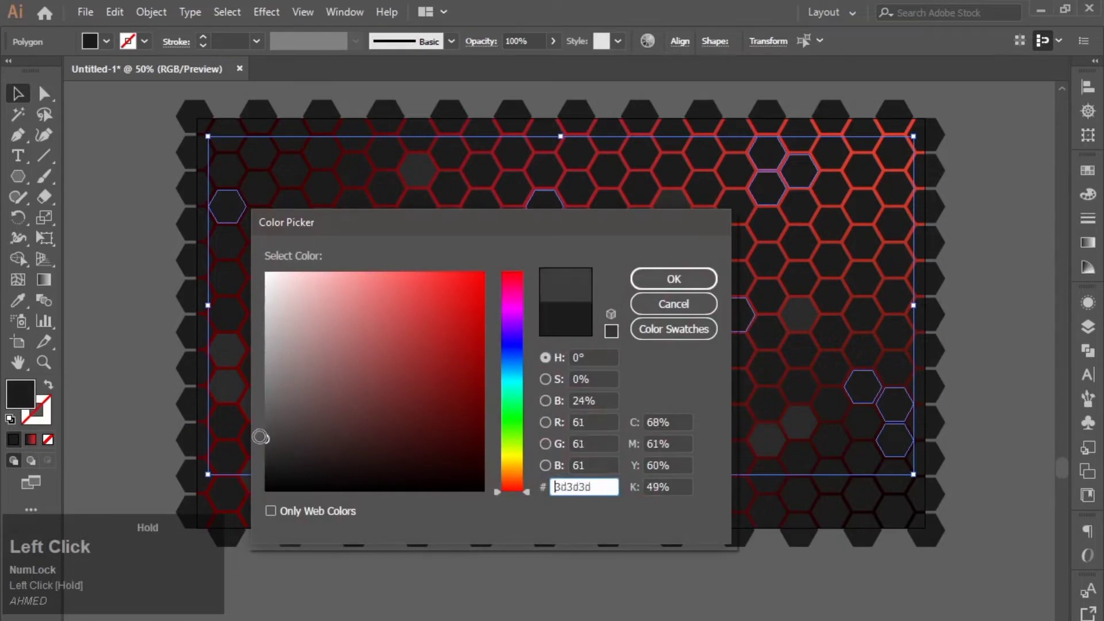
click(672, 279)
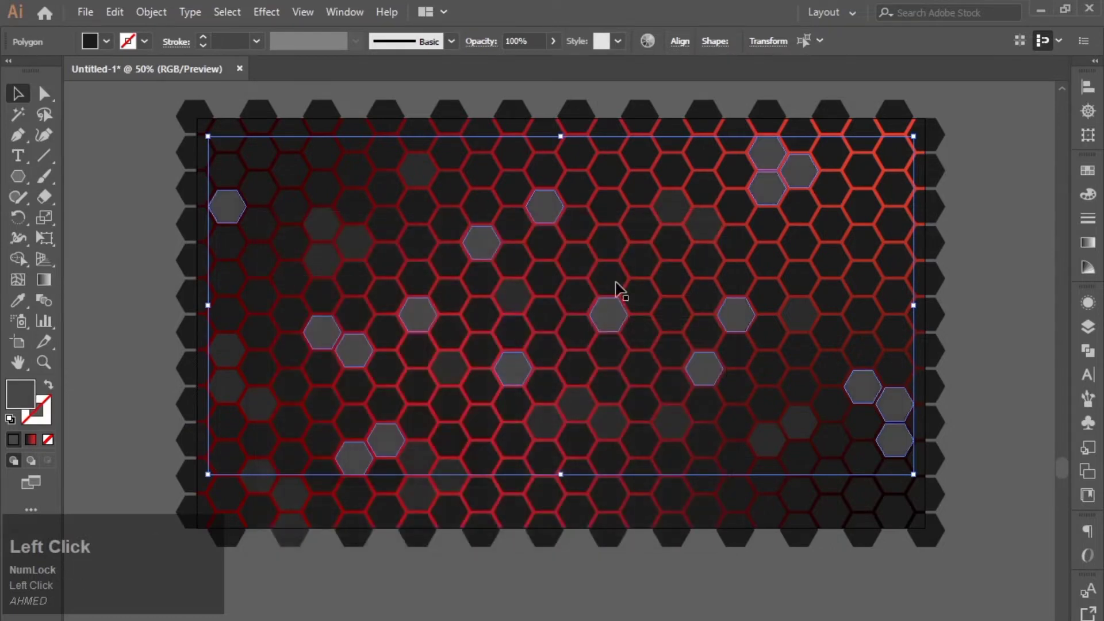
click(149, 334)
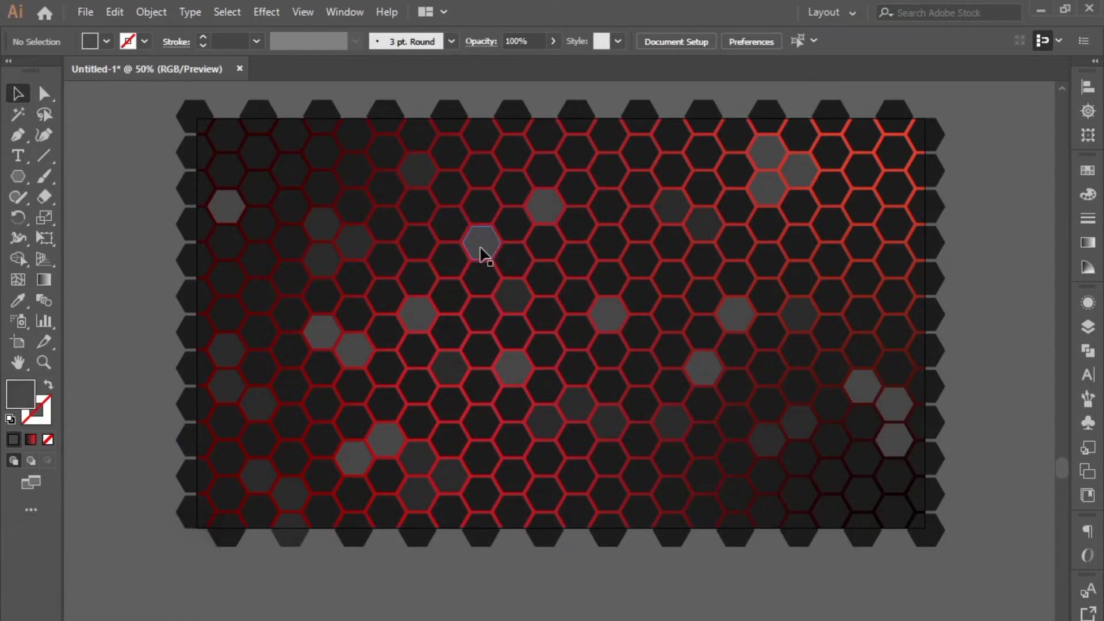
click(481, 220)
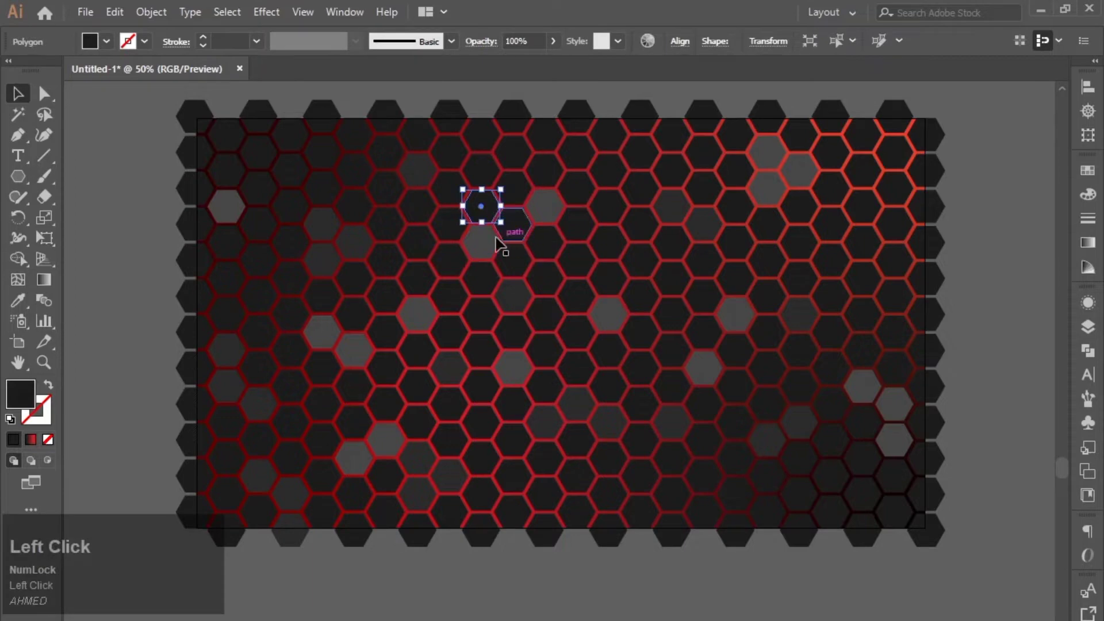
shift+click(446, 228)
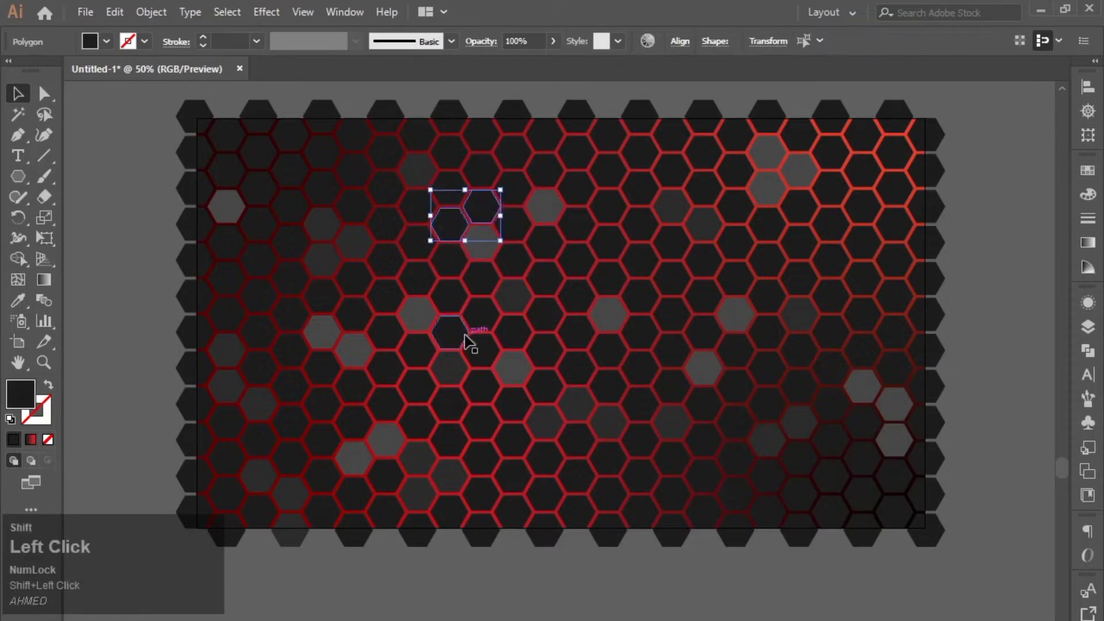
click(512, 190)
Step: Select single dark hexagons, short diagonal chains and small clusters around the grey accent hexagons across the whole pattern
click(452, 225)
shift+click(482, 210)
shift+click(511, 196)
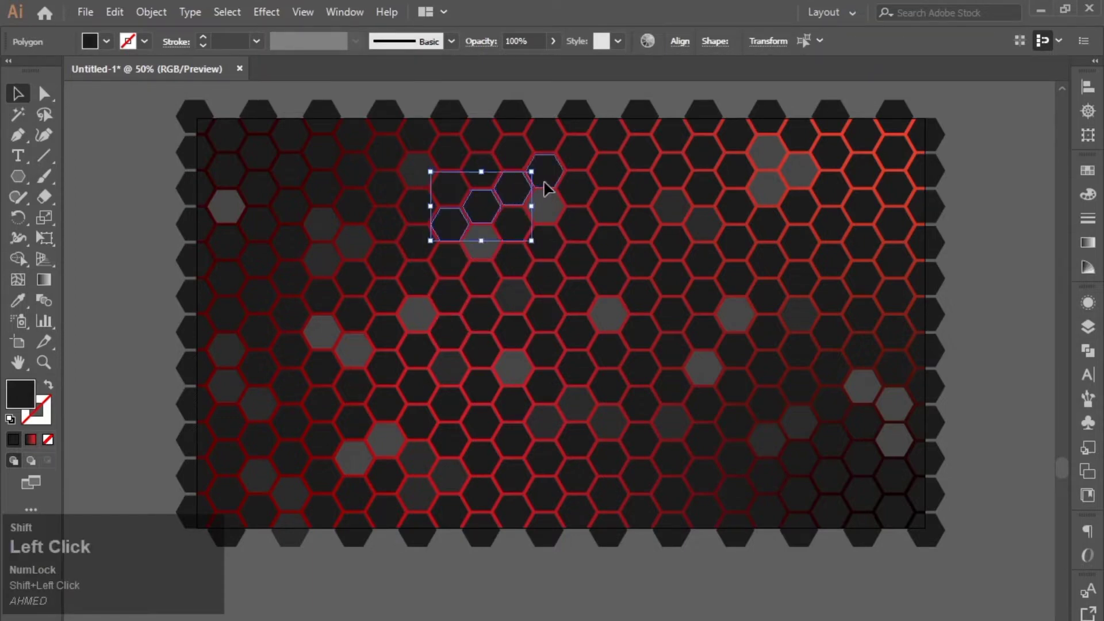
shift+click(541, 182)
shift+click(515, 347)
shift+click(481, 351)
shift+click(417, 280)
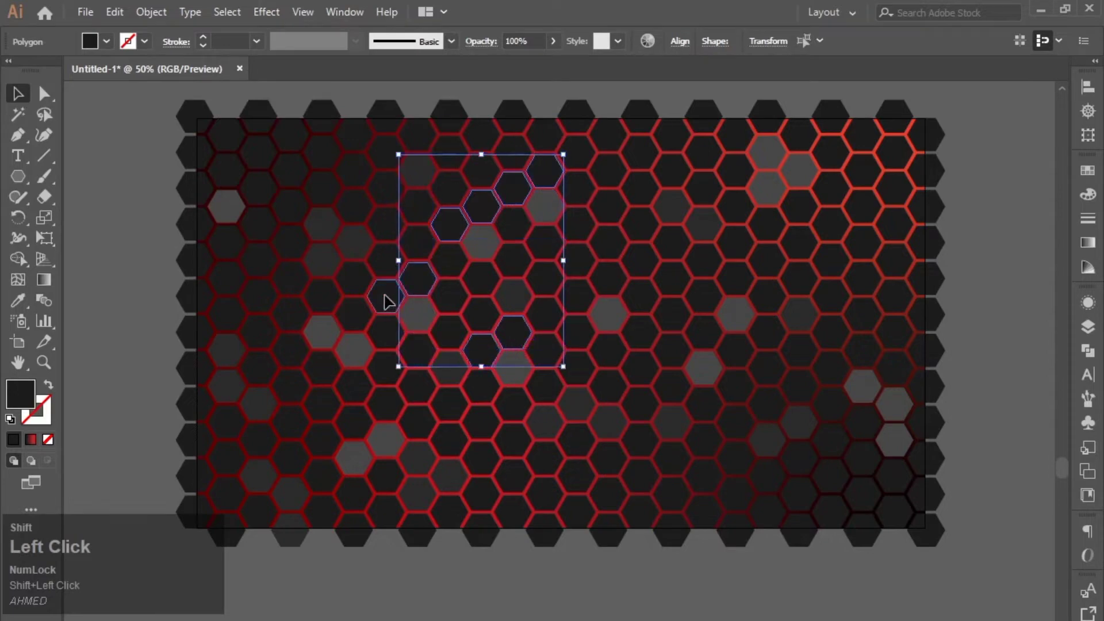
shift+click(385, 298)
shift+click(226, 173)
shift+click(195, 189)
shift+click(772, 120)
shift+click(738, 136)
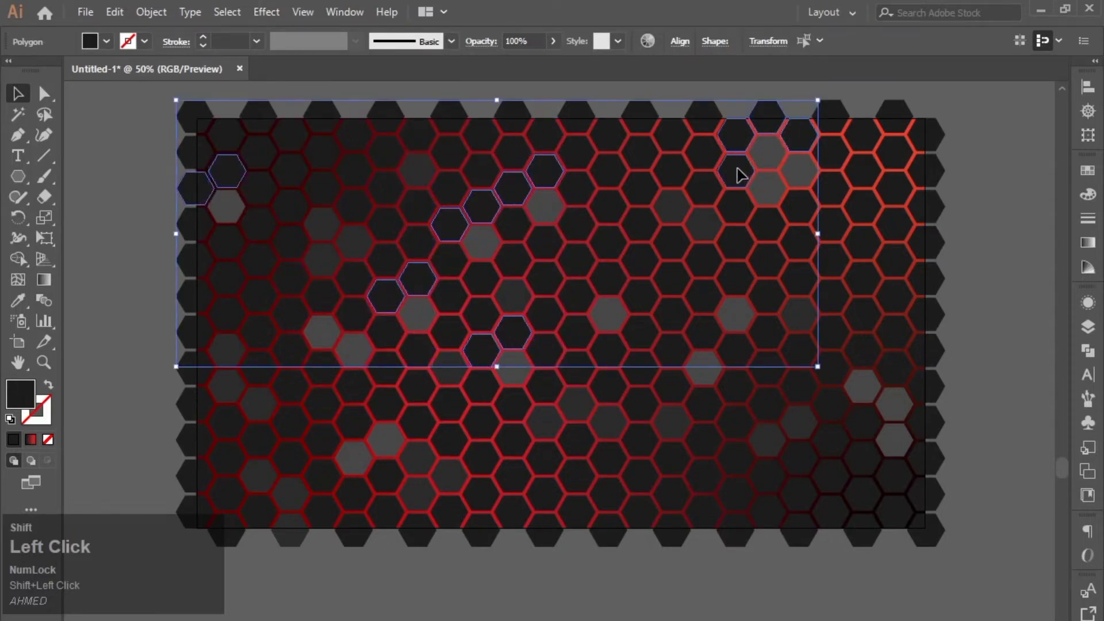
shift+click(737, 172)
shift+click(836, 371)
shift+click(863, 353)
shift+click(891, 368)
shift+click(698, 342)
shift+click(673, 349)
shift+click(736, 280)
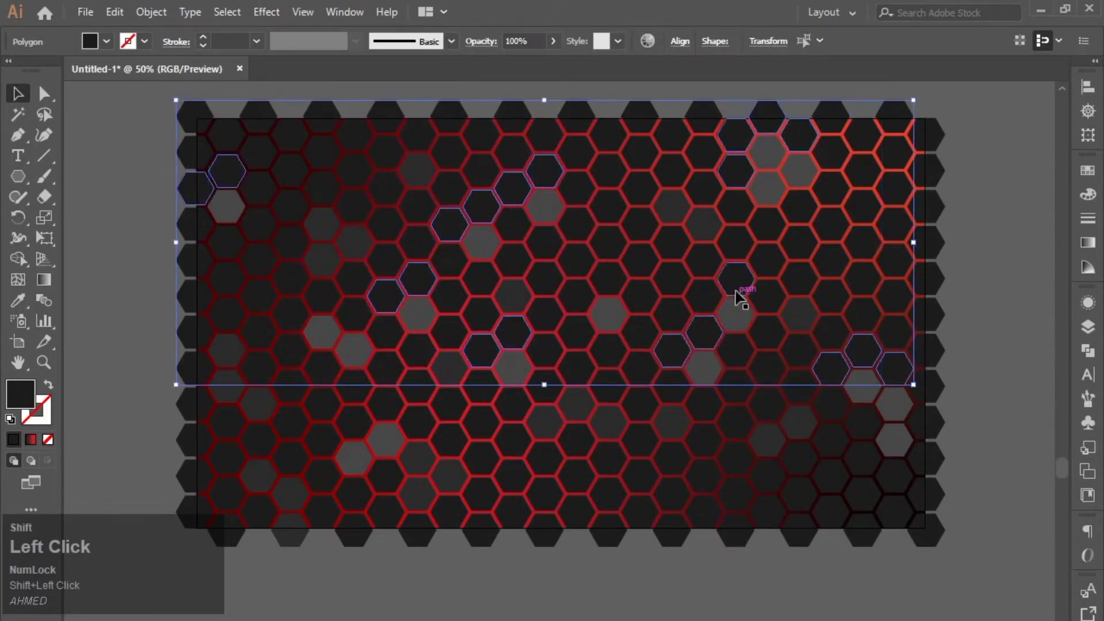
shift+click(705, 296)
shift+click(386, 405)
shift+click(354, 424)
shift+click(322, 440)
shift+click(322, 296)
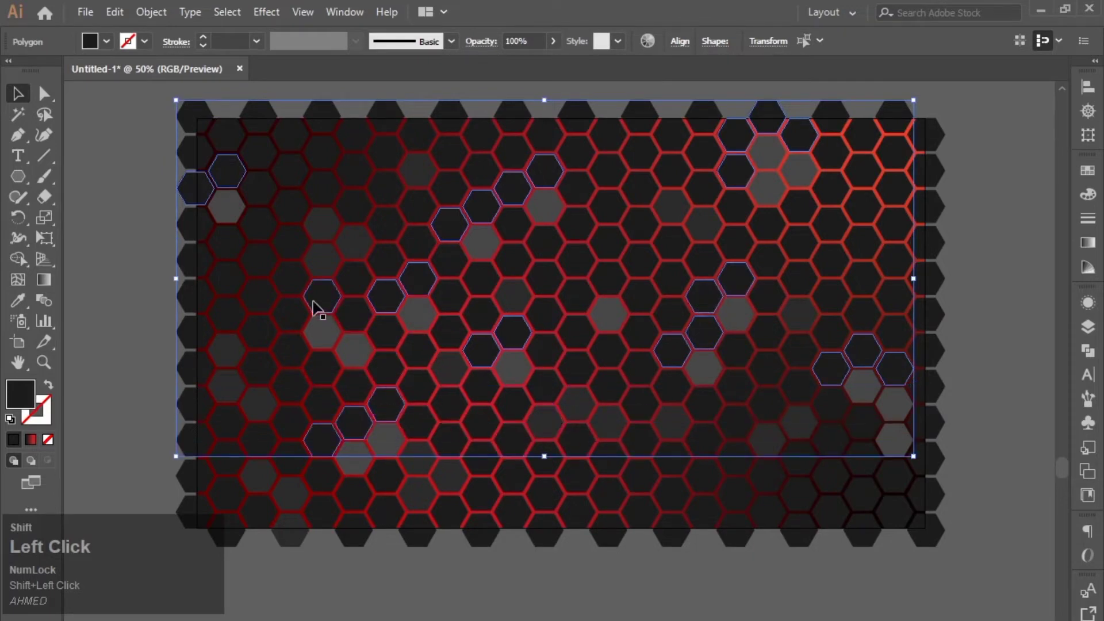
shift+click(291, 315)
shift+click(353, 315)
shift+click(386, 332)
shift+click(259, 440)
shift+click(259, 368)
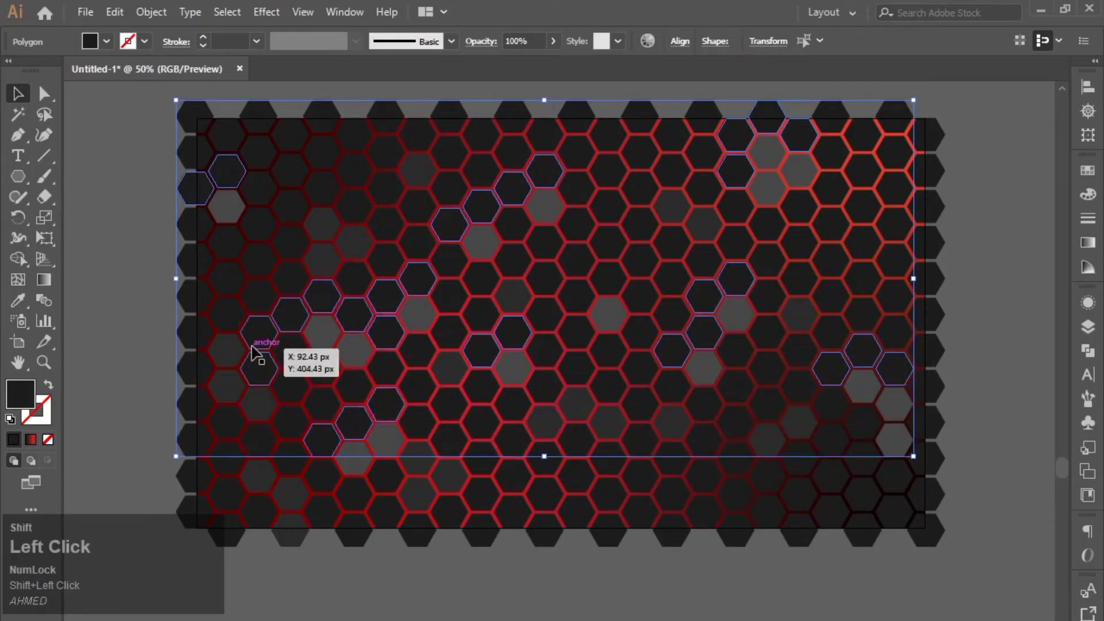
shift+click(254, 339)
shift+click(228, 317)
shift+click(205, 330)
shift+click(236, 465)
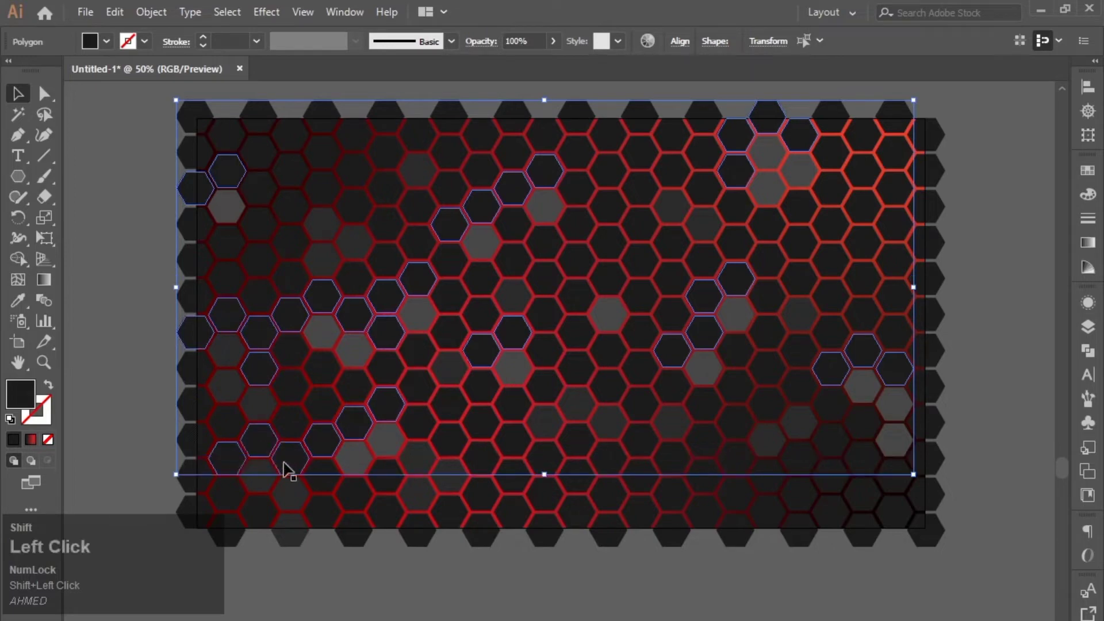
shift+click(287, 463)
shift+click(452, 445)
shift+click(420, 426)
shift+click(547, 388)
shift+click(576, 369)
shift+click(607, 385)
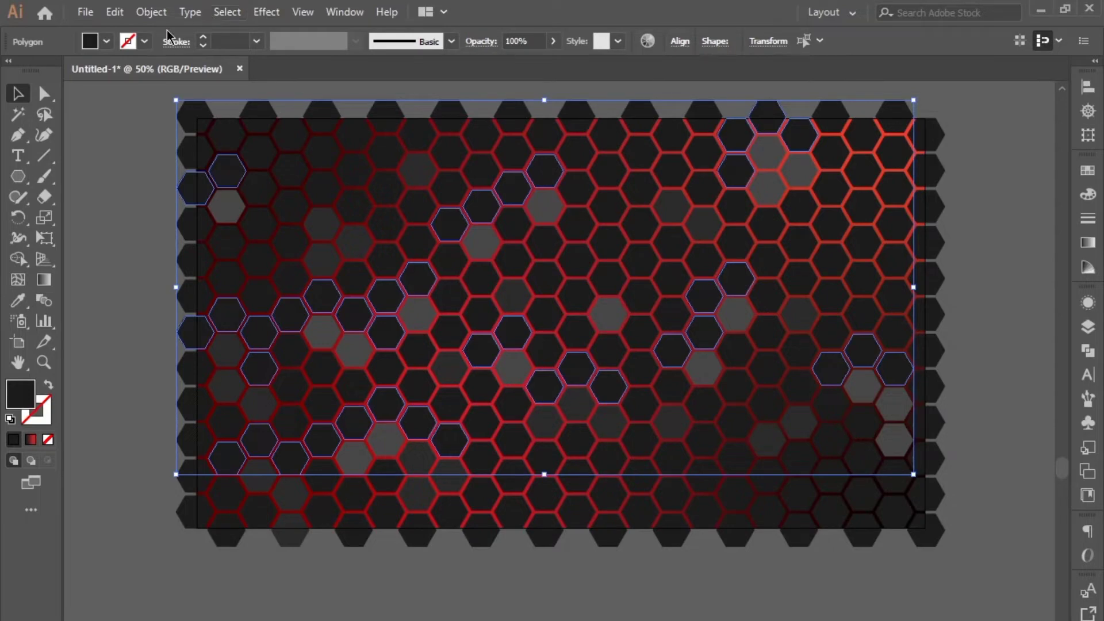
Step: Start a Drop Shadow on the selected hexagons with preview on, setting both offsets to 3 px and opacity to 100%
click(270, 14)
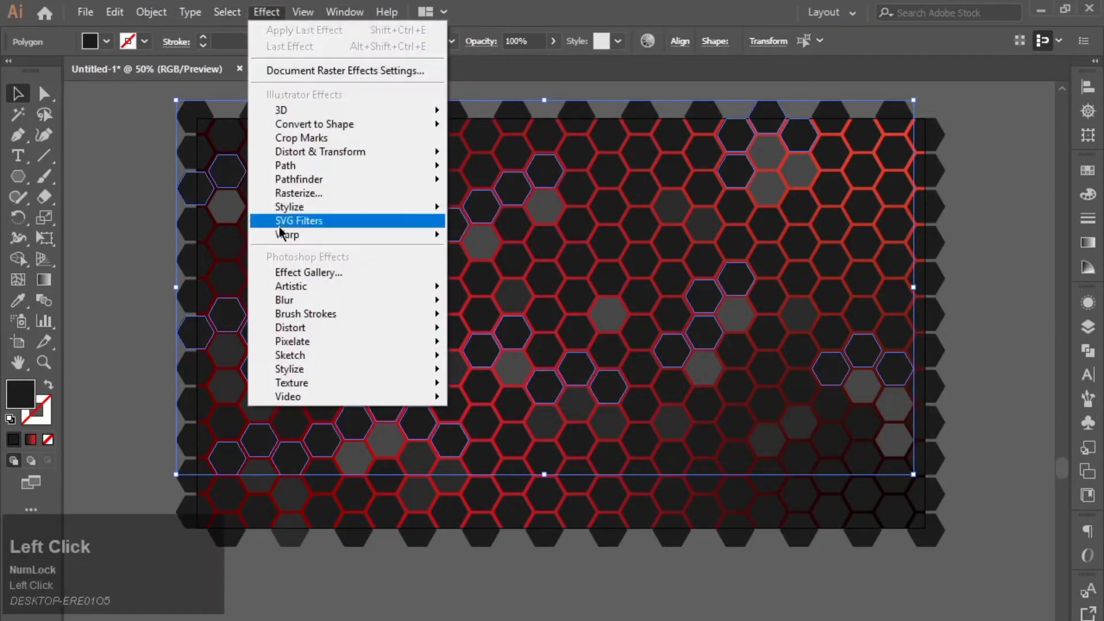
mouse_move(311, 208)
click(507, 209)
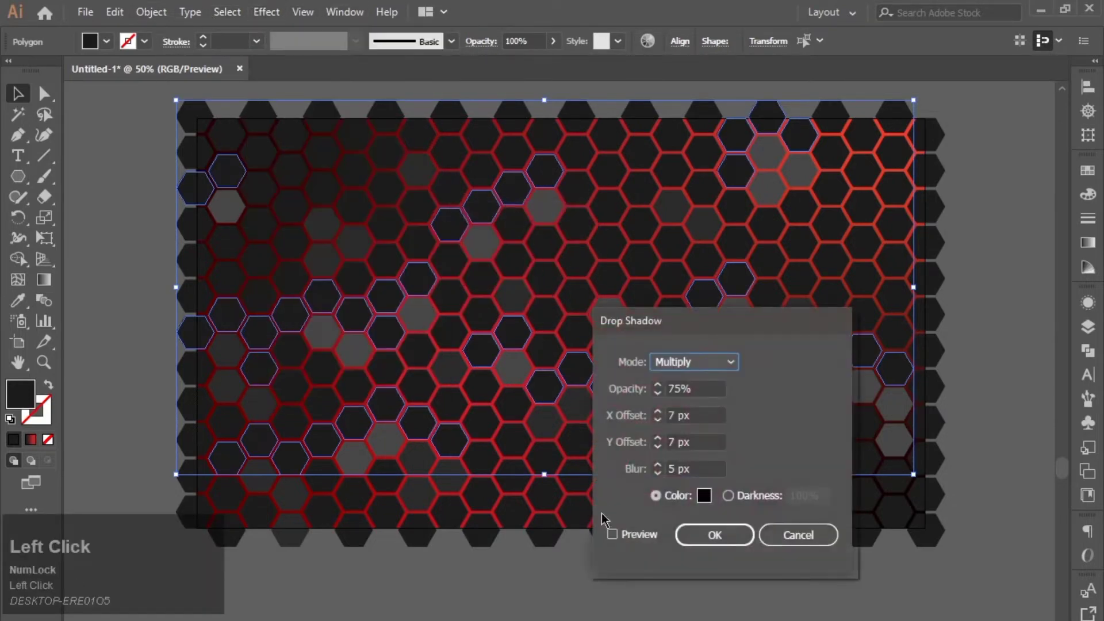
click(613, 534)
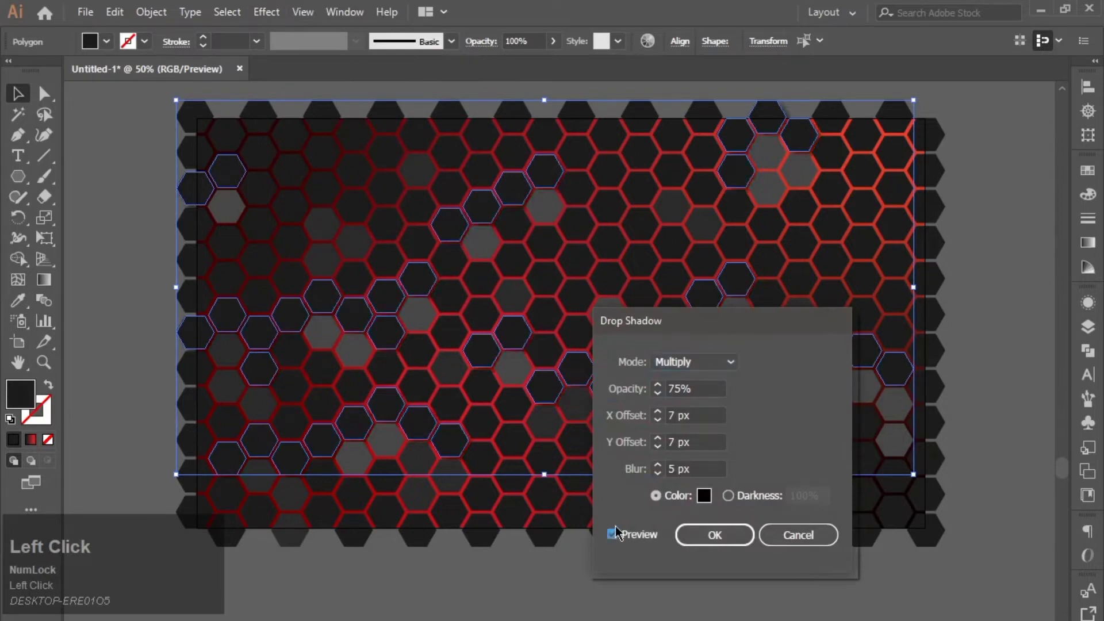
click(699, 441)
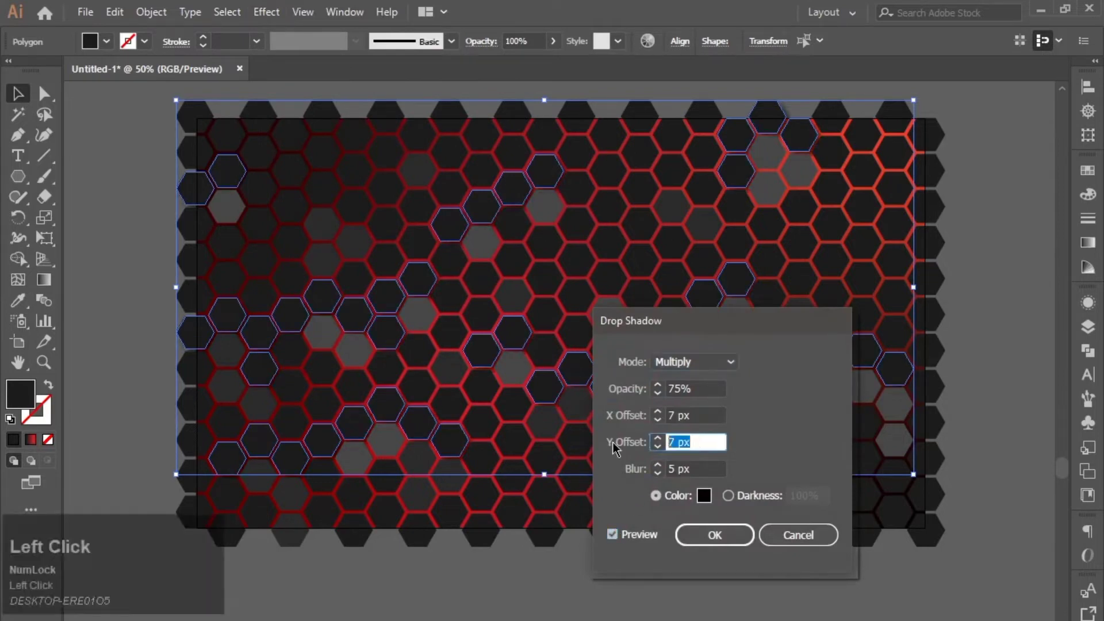
text(3)
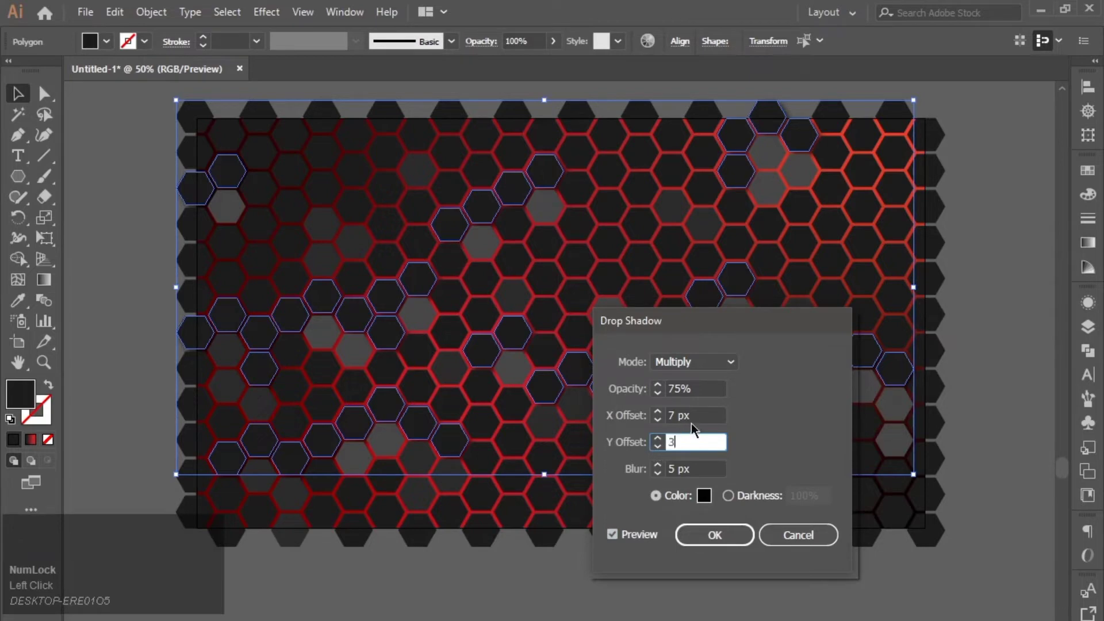
click(709, 416)
text(3)
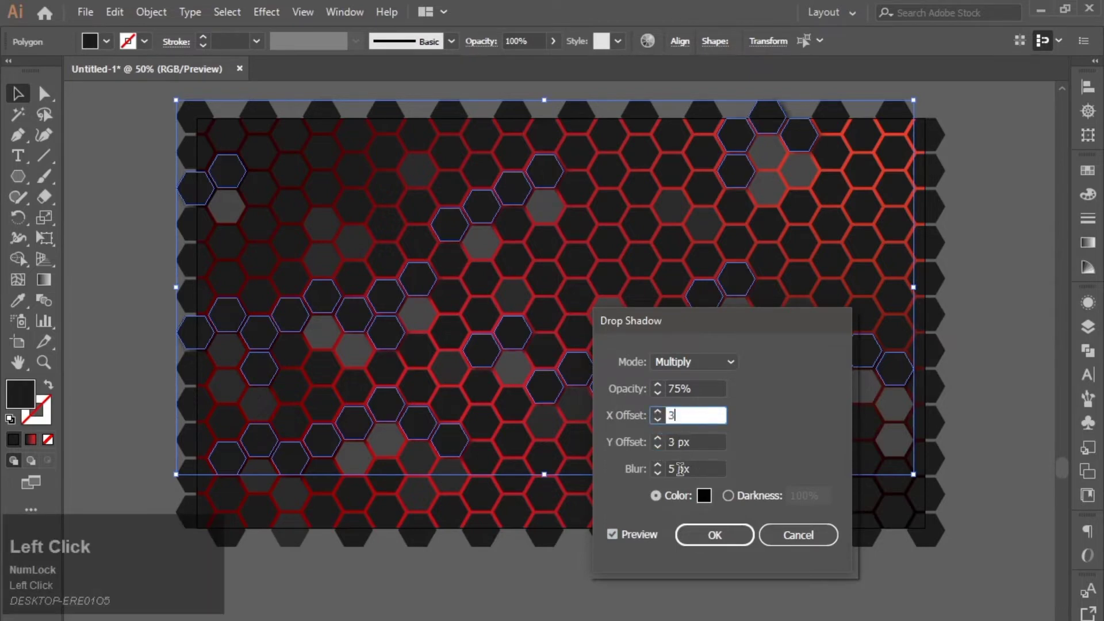
click(700, 466)
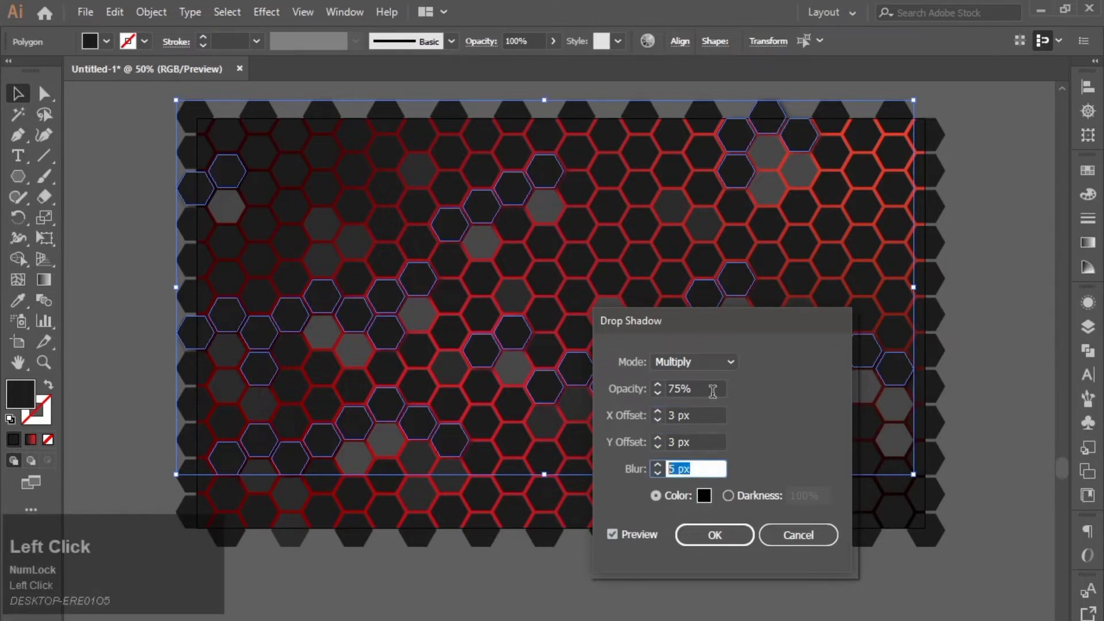
click(711, 389)
text(100)
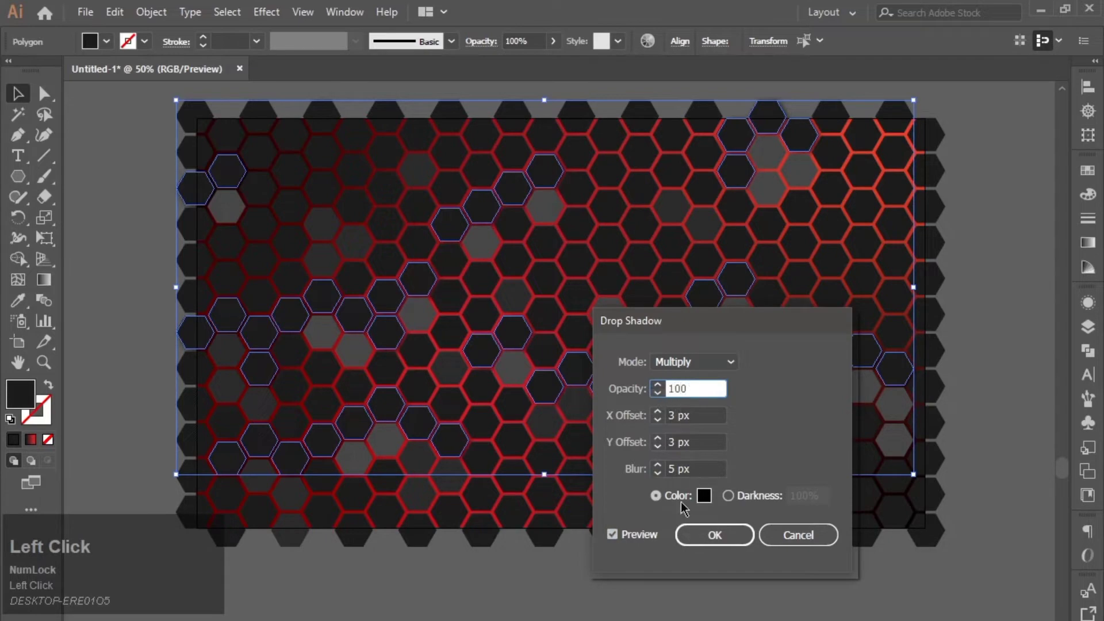
Step: Try bright red #f90000 as the drop shadow colour and preview it on the selected hexagons
click(704, 496)
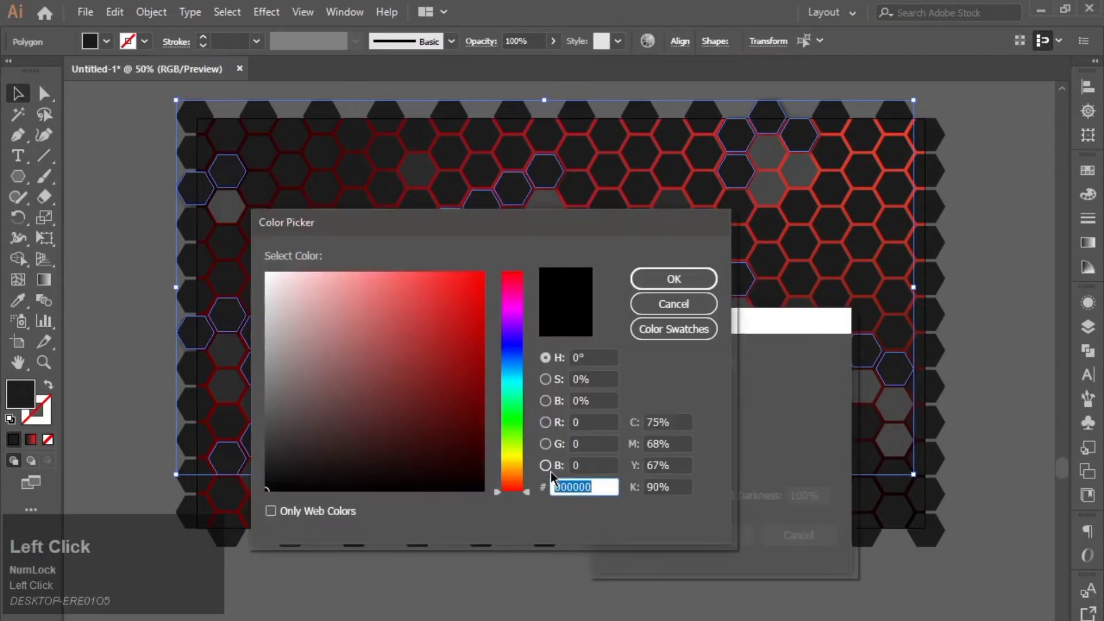
mouse_move(412, 434)
mouse_down()
mouse_move(266, 463)
mouse_move(249, 473)
mouse_move(248, 492)
mouse_up()
drag(390, 428, 485, 276)
click(694, 282)
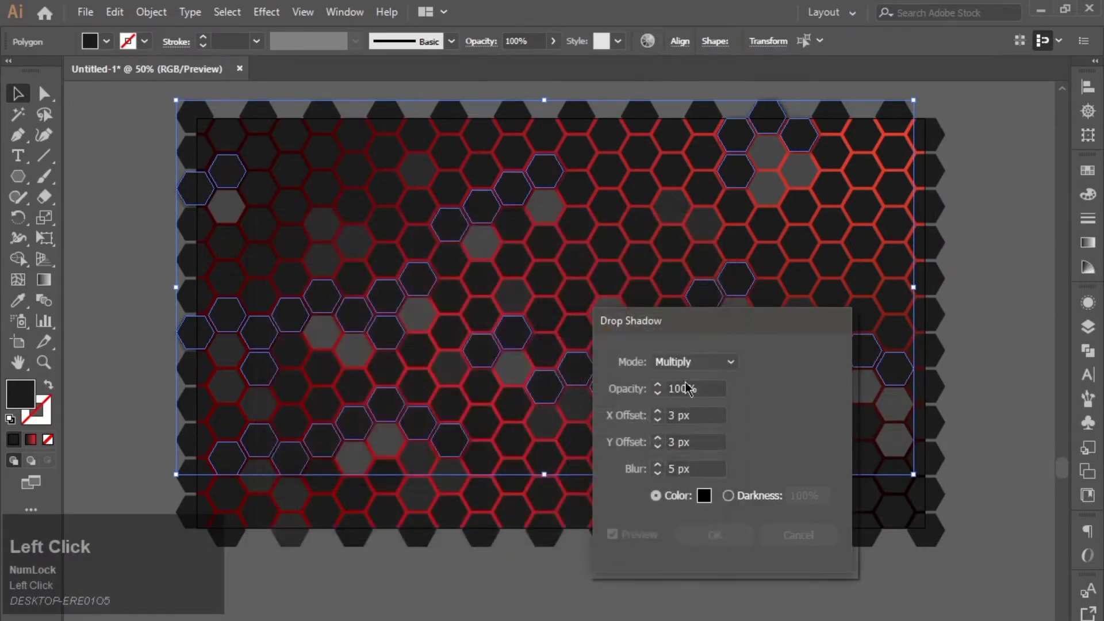
click(613, 535)
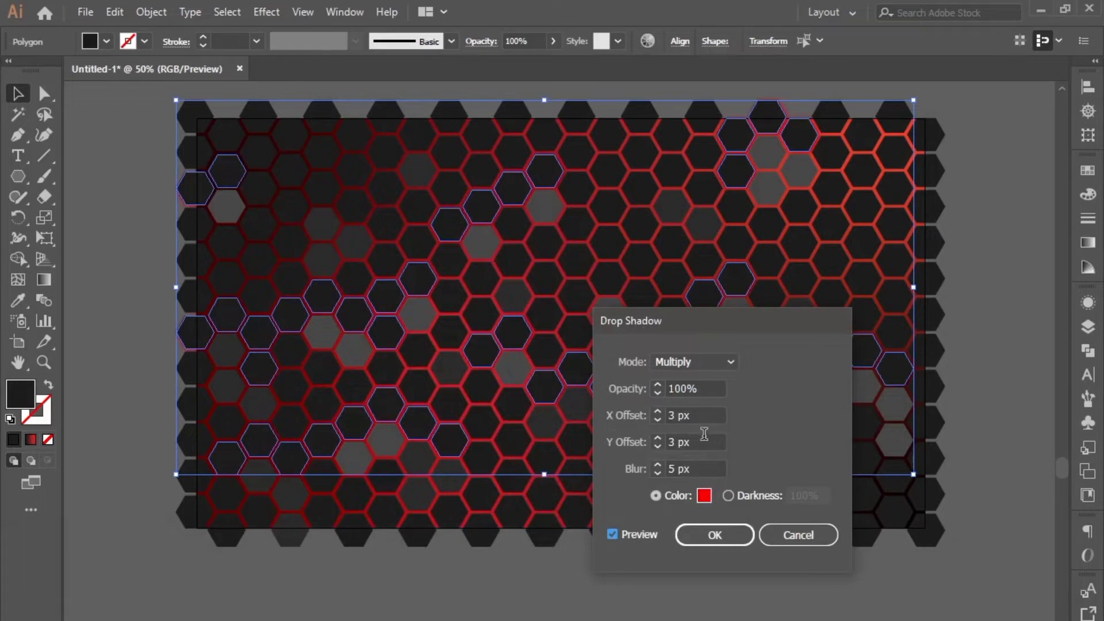
Step: Set the drop shadow's X and Y offsets to 7 px and refresh the preview
click(631, 457)
text(7)
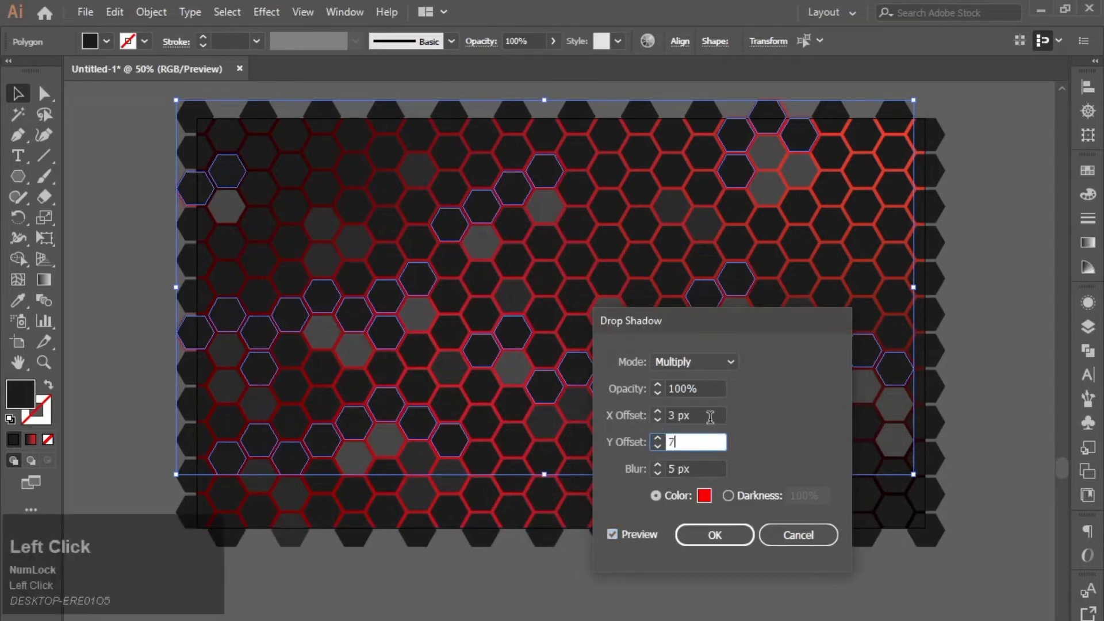
click(692, 416)
text(7)
click(613, 534)
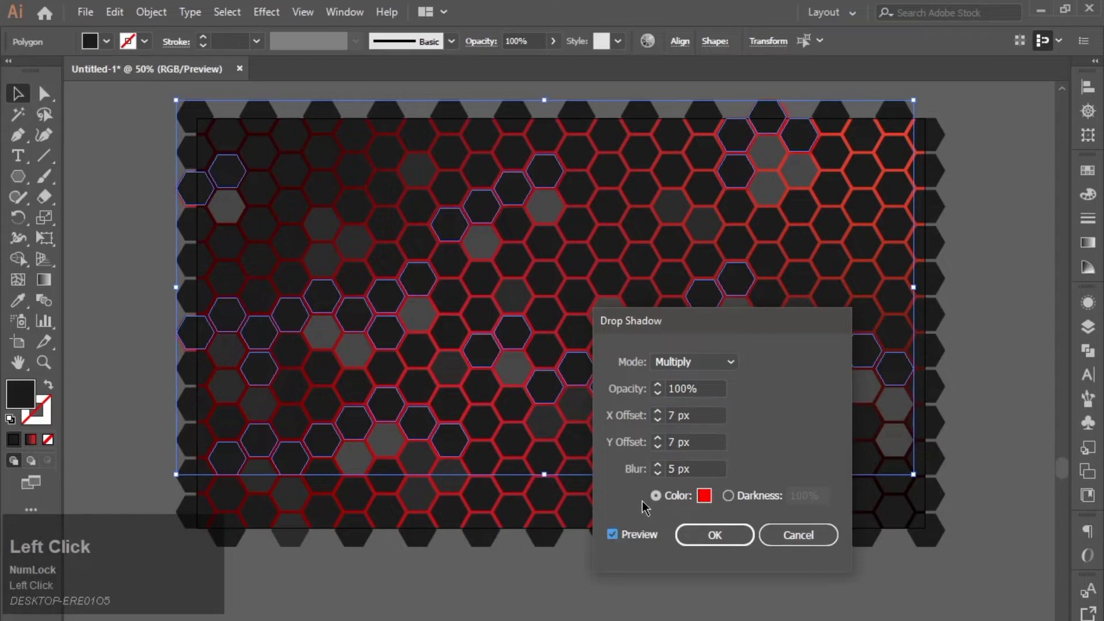
Step: Try a 3 px blur for the drop shadow with the preview on
click(697, 470)
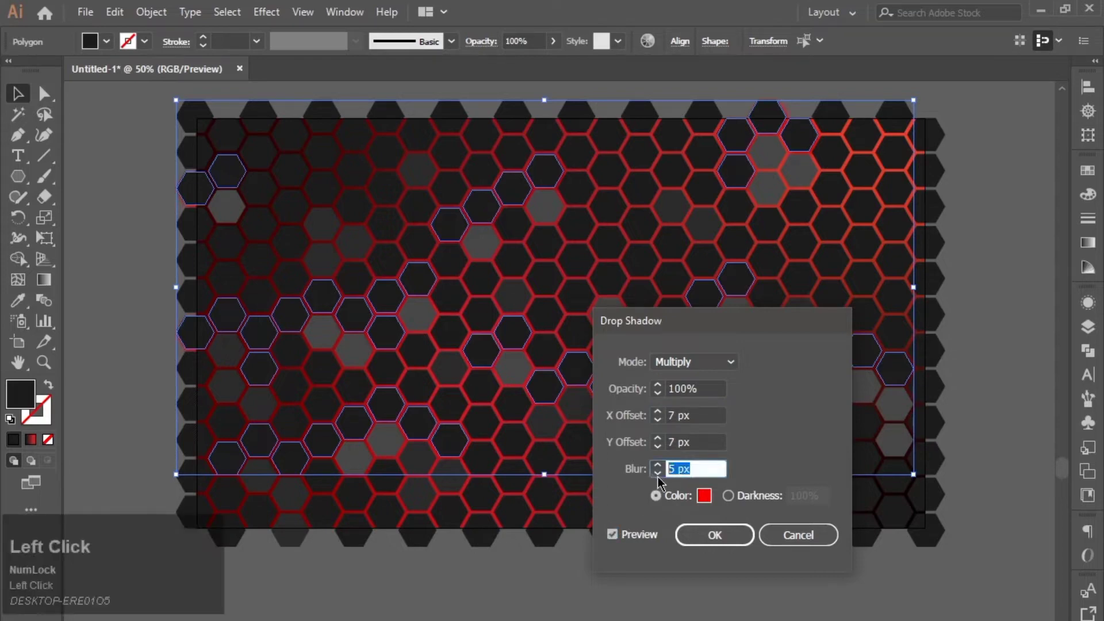
text(3)
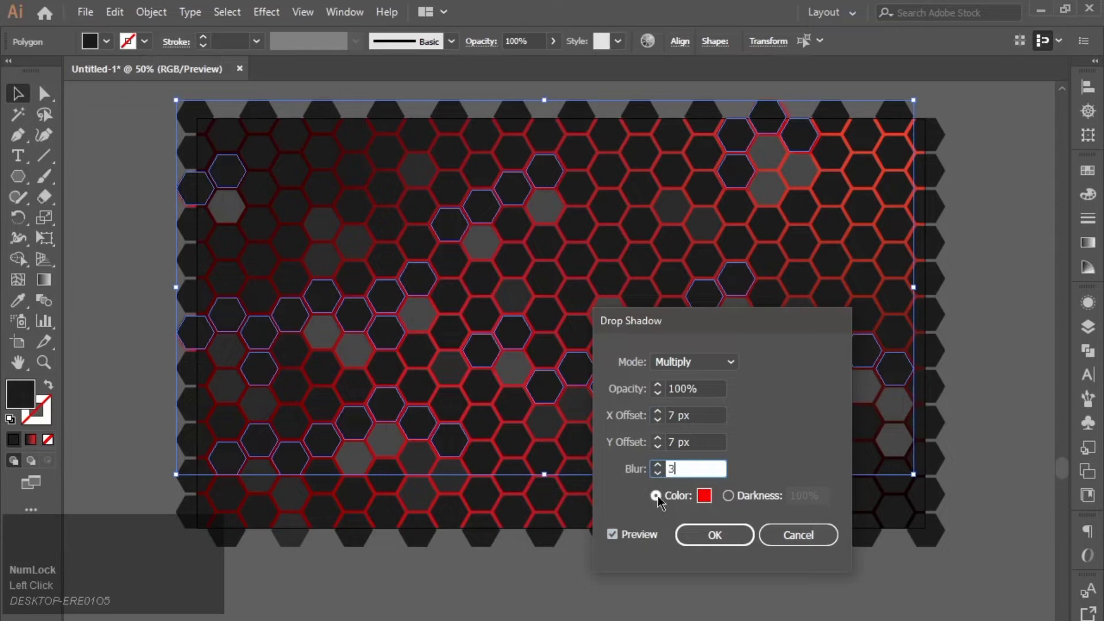
click(621, 535)
Step: Set the drop shadow colour to black #000000
click(705, 496)
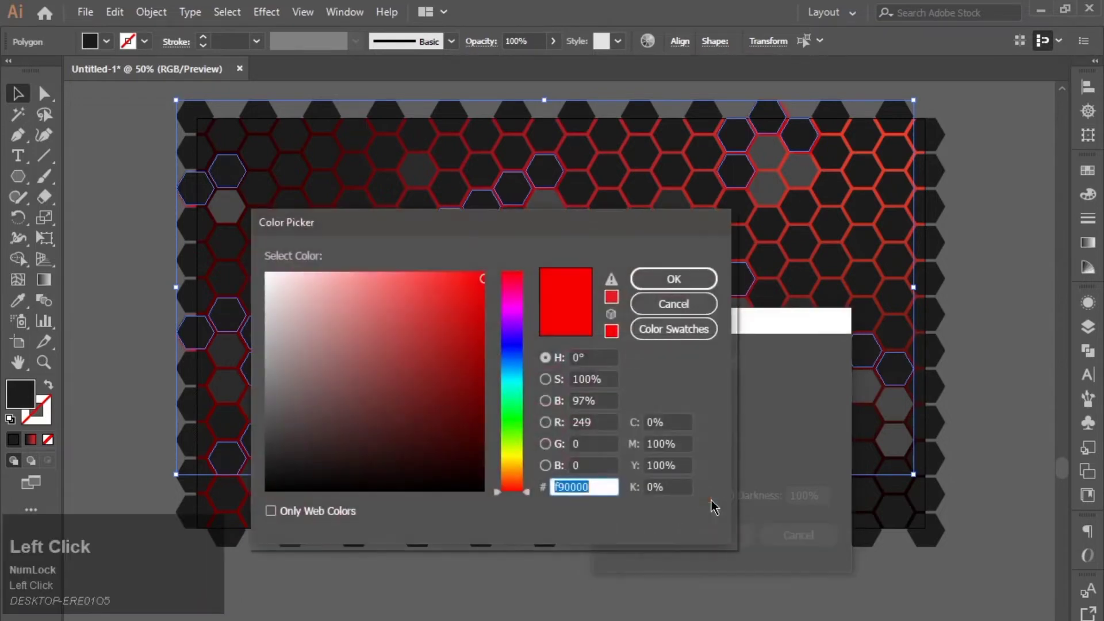
drag(320, 468, 266, 489)
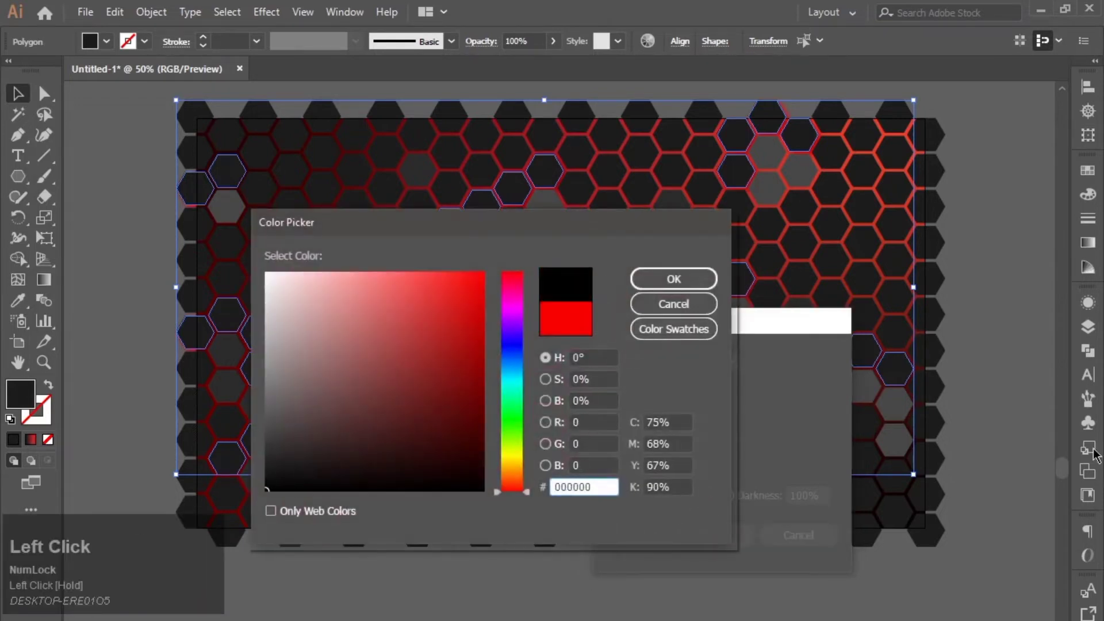
click(673, 279)
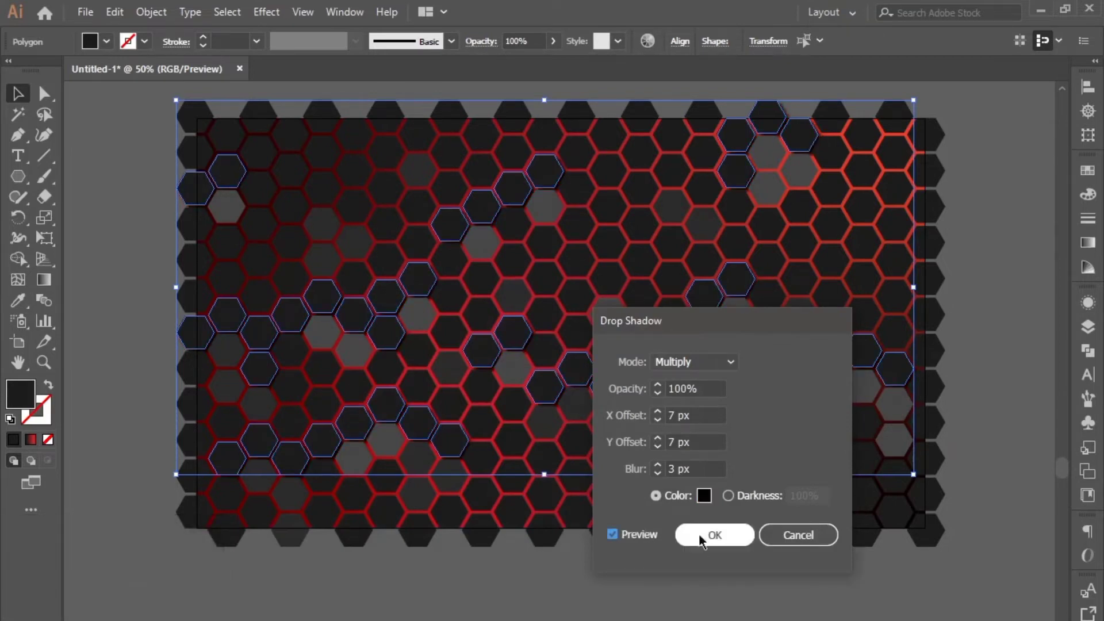
Step: Set the shadow blur to 5 px, apply the drop shadow and clear the selection
drag(698, 466, 629, 475)
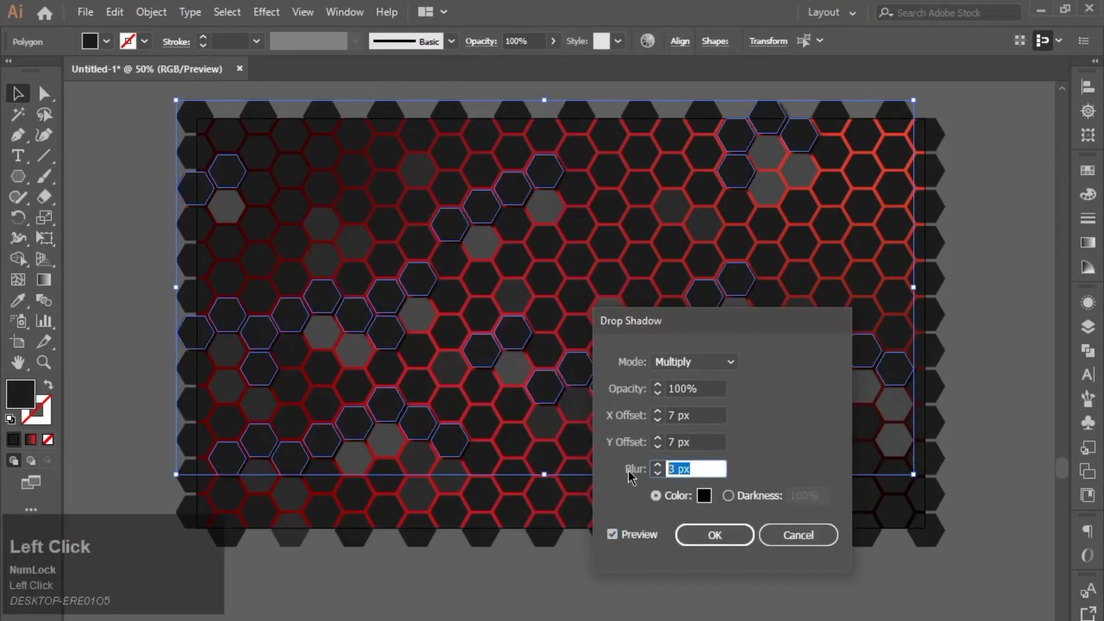
text(5)
click(617, 539)
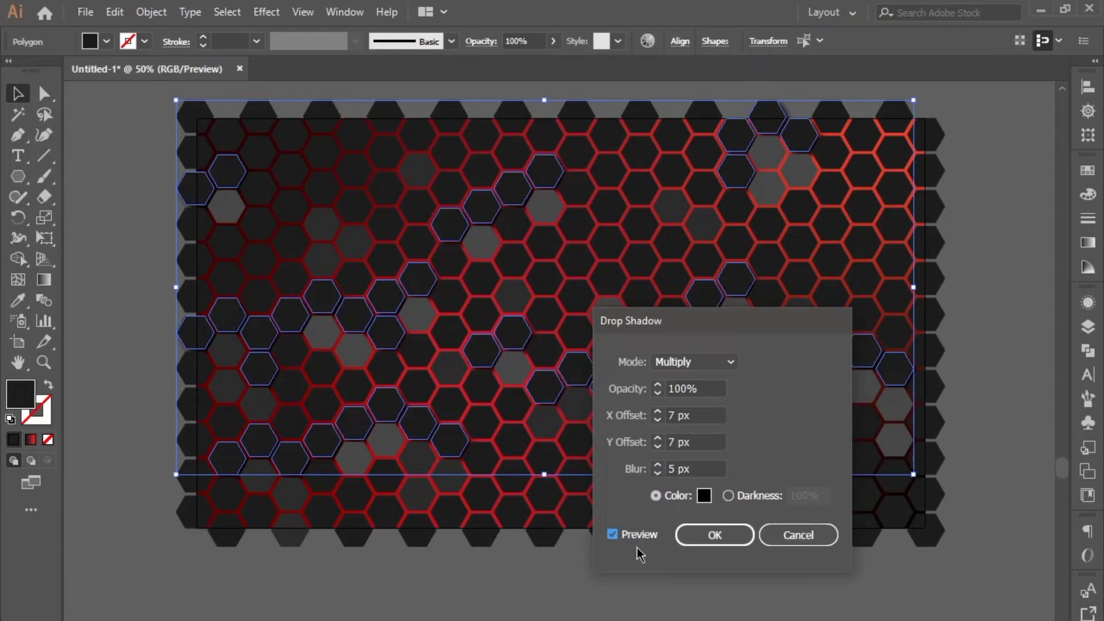
click(699, 530)
click(521, 570)
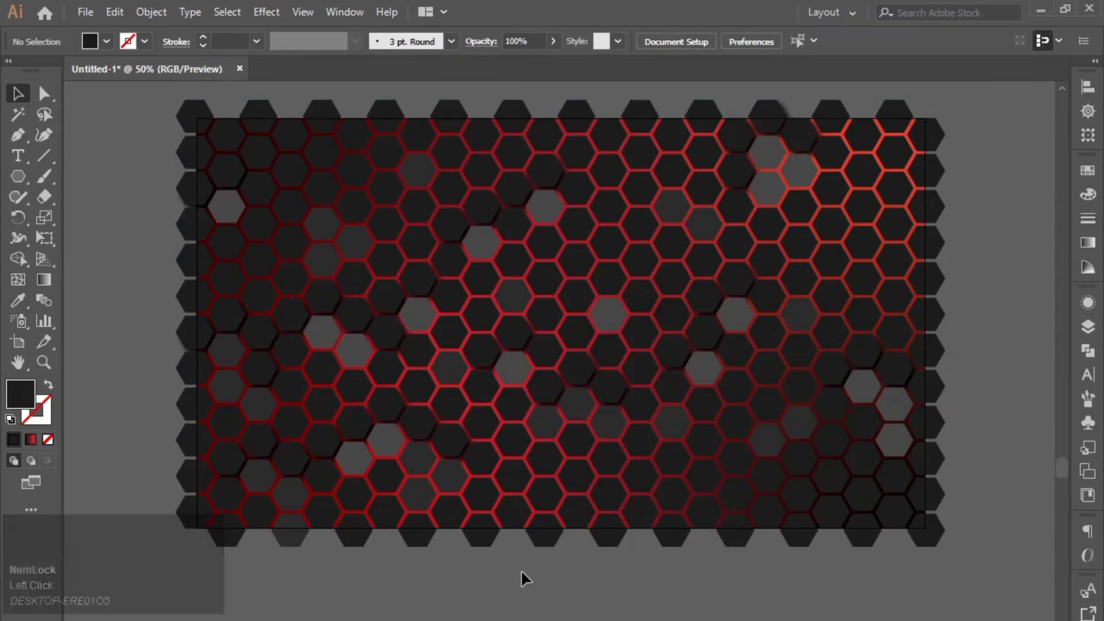
Step: Select five dark hexagons, two in the upper middle and three in the upper-left area of the pattern
alt+click(611, 272)
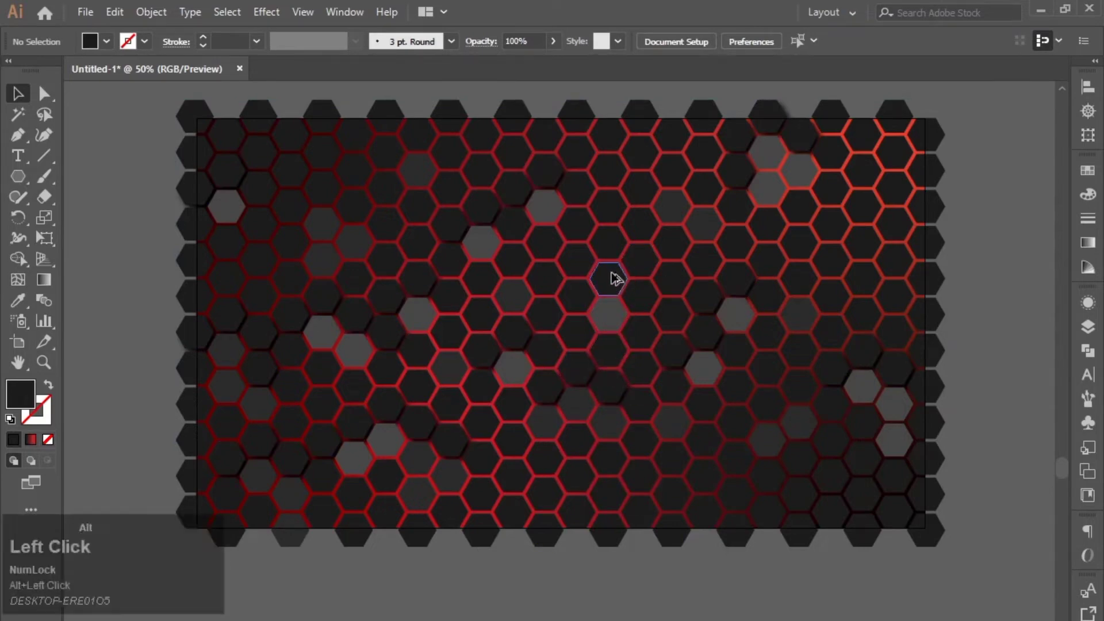
shift+click(643, 228)
shift+click(356, 207)
shift+click(291, 206)
shift+click(290, 172)
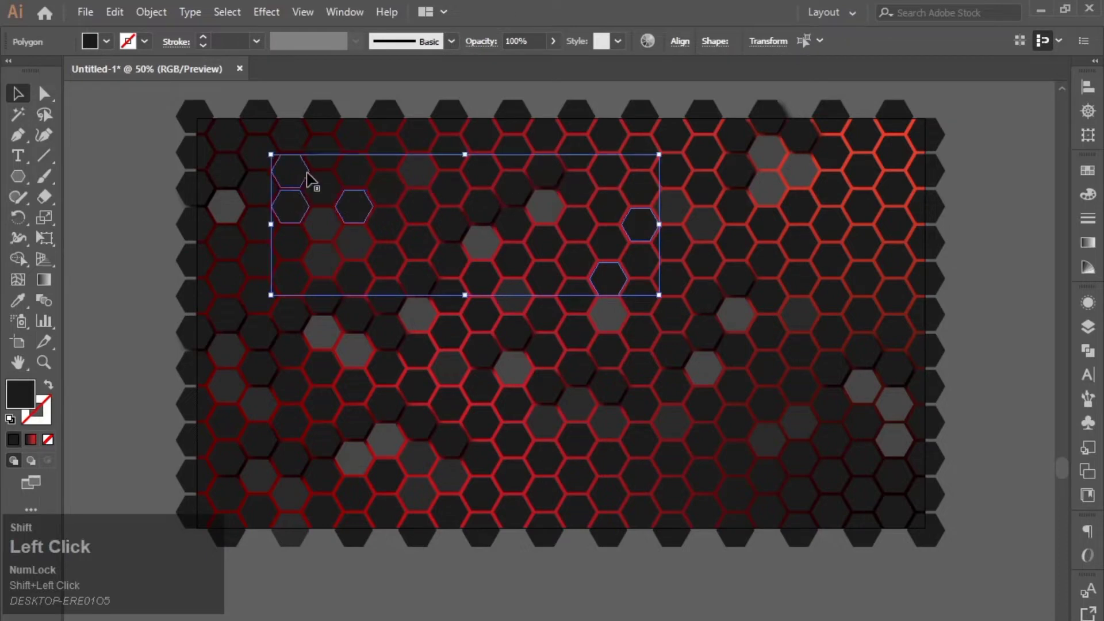
Step: Add three neighbouring dark hexagons on the pattern's left edge and a three-hexagon cluster at its lower left to the selection
shift+click(225, 275)
shift+click(196, 260)
shift+click(257, 260)
shift+click(418, 494)
shift+click(386, 510)
shift+click(383, 476)
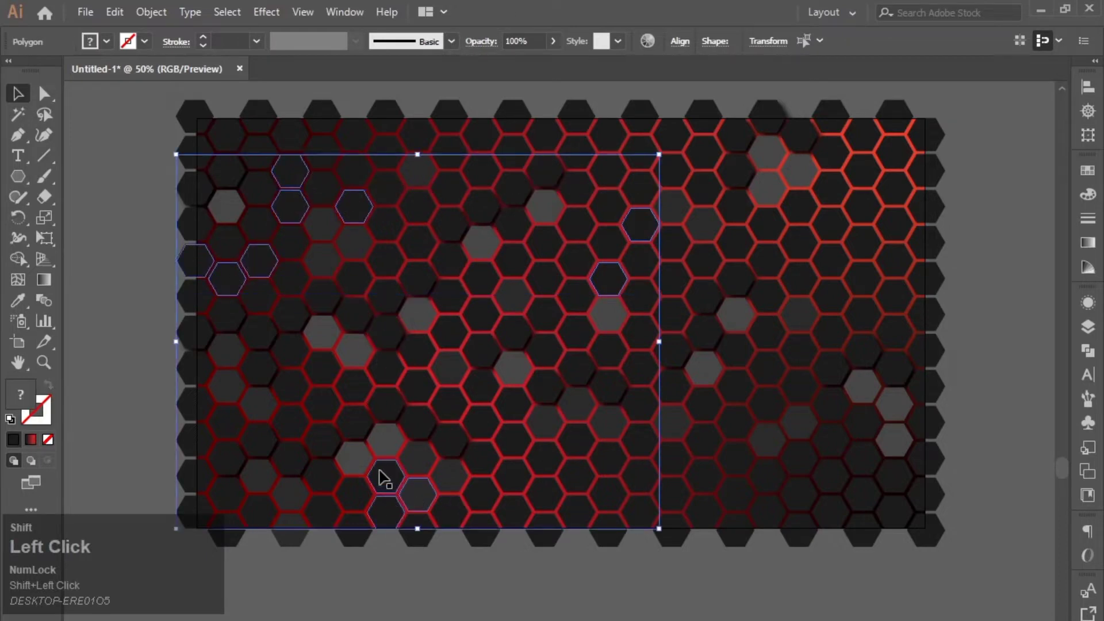
Step: Add three dark hexagons at the pattern's bottom centre and five along its right side to the selection
shift+click(609, 493)
shift+click(577, 476)
shift+click(544, 493)
shift+click(831, 476)
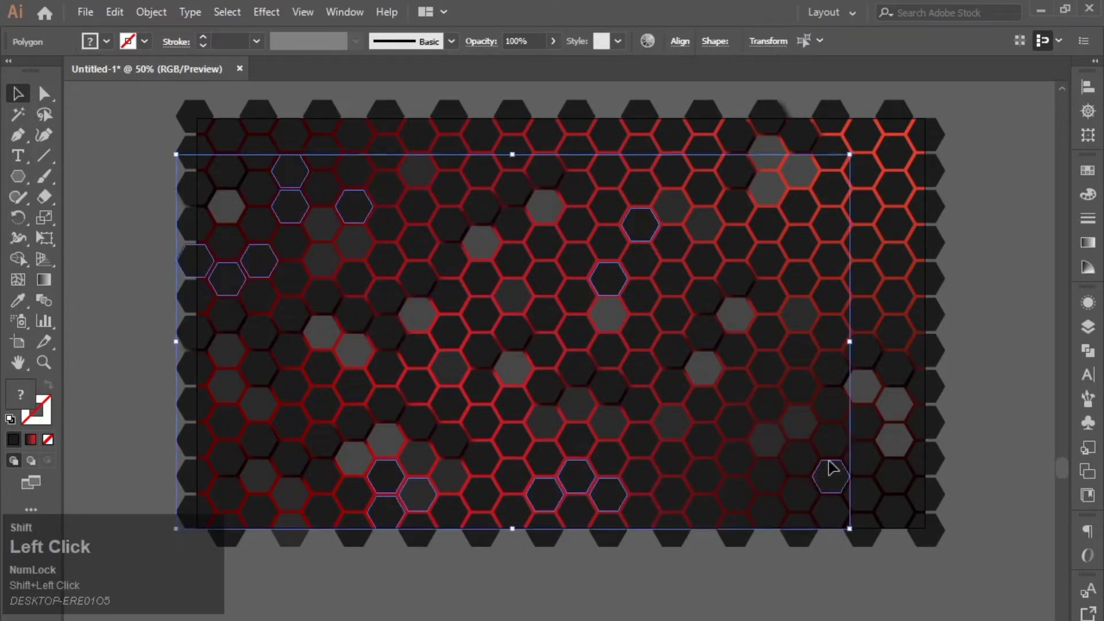
shift+click(830, 440)
shift+click(862, 422)
shift+click(895, 296)
shift+click(862, 242)
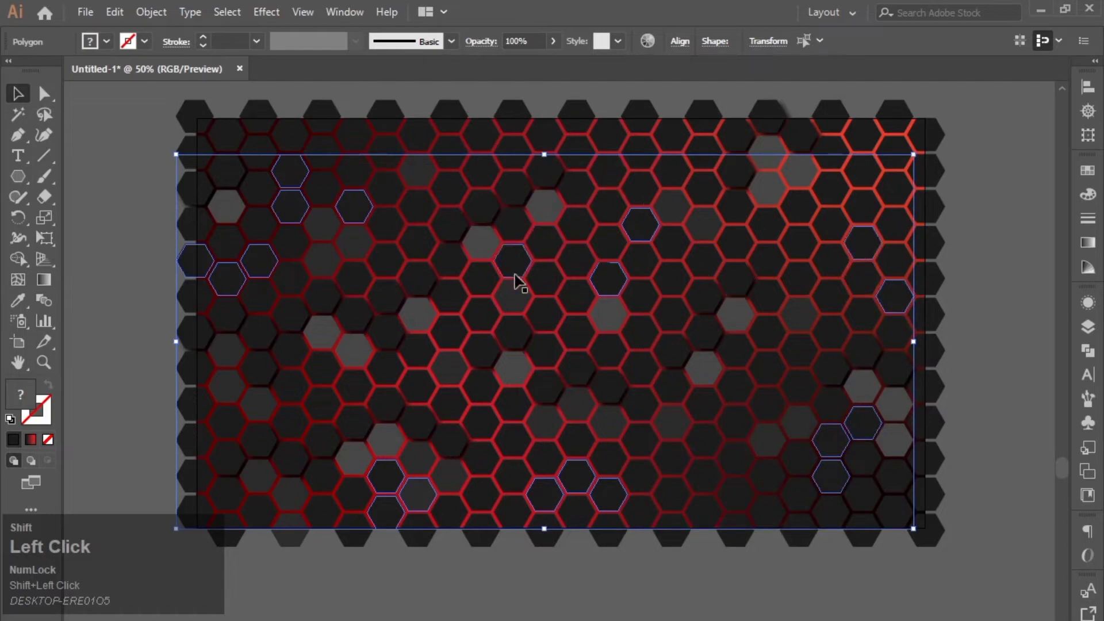
Step: Add scattered dark hexagons from the left half and centre-left of the pattern to the selection
shift+click(449, 336)
shift+click(481, 428)
shift+click(444, 198)
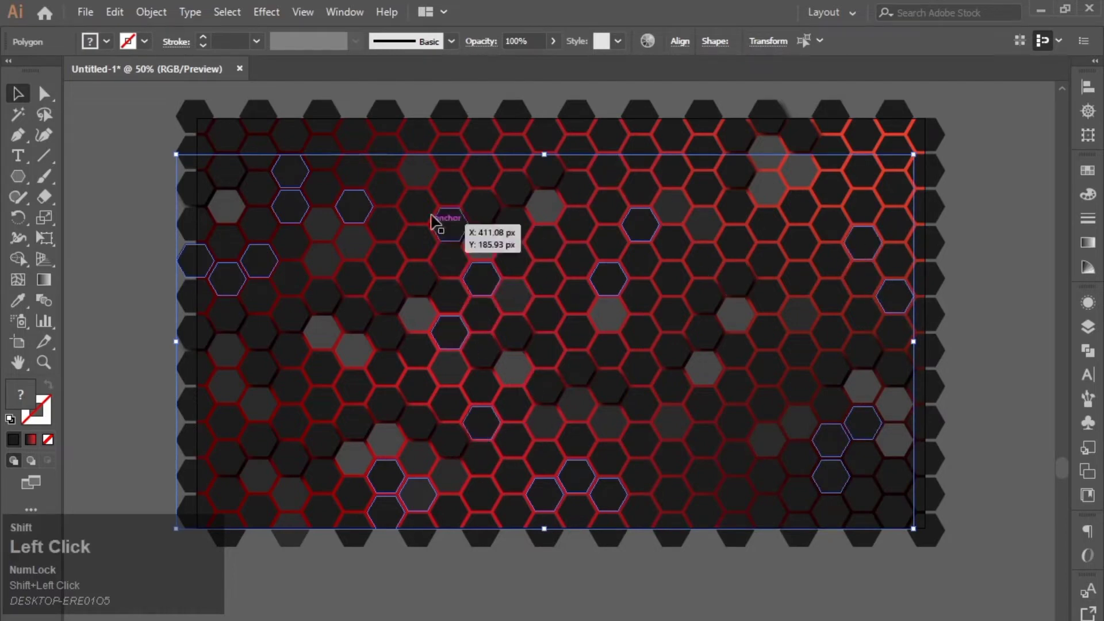
shift+click(418, 214)
shift+click(299, 416)
shift+click(320, 368)
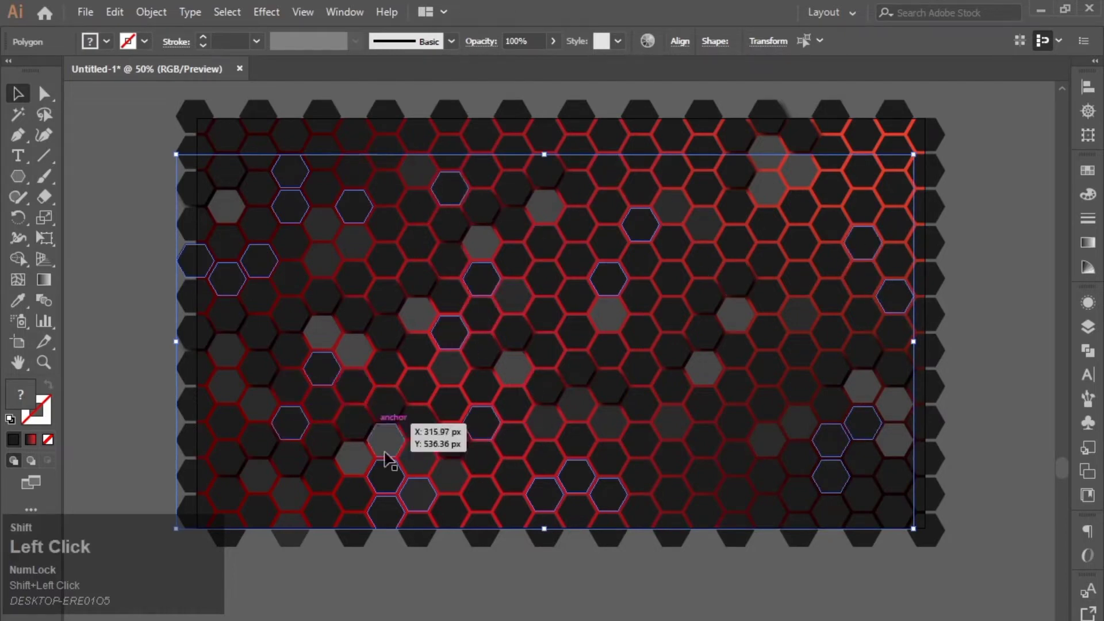
Step: Add dark hexagons at the pattern's left edge, lower right, right side and upper centre to the selection, undoing the accidental shift
shift+click(197, 408)
shift+click(736, 423)
shift+click(836, 297)
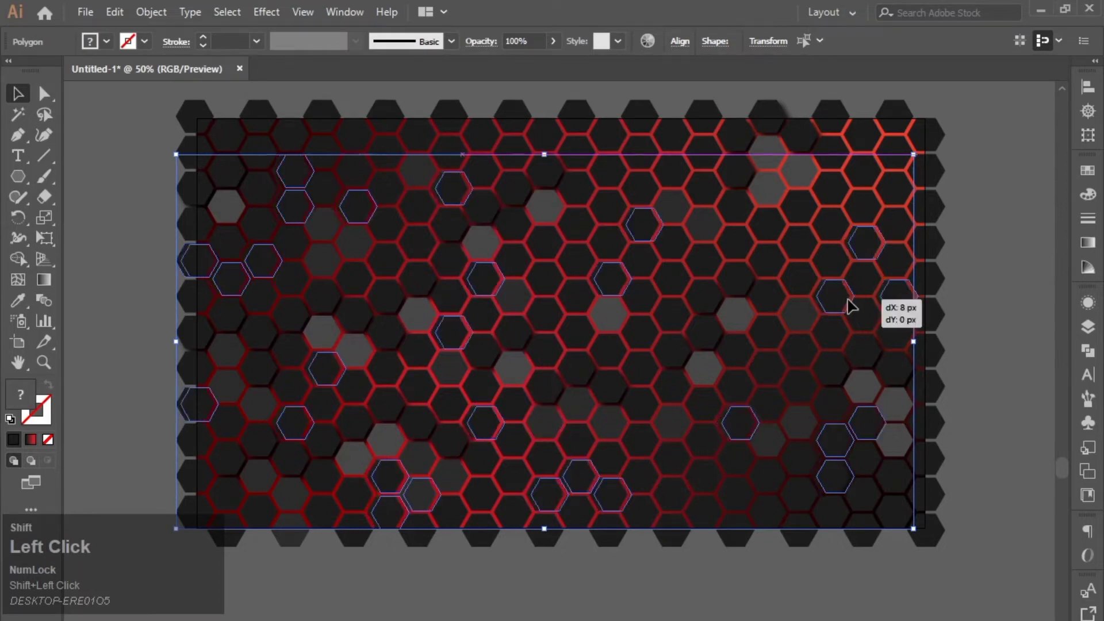
key(ctrl)
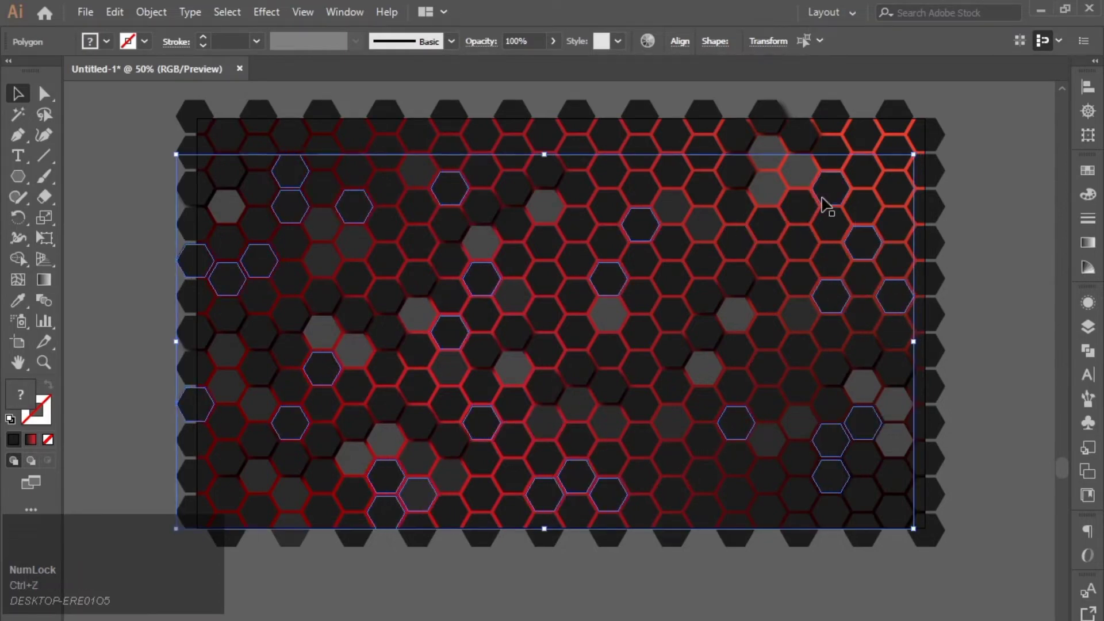
shift+click(829, 198)
shift+click(580, 227)
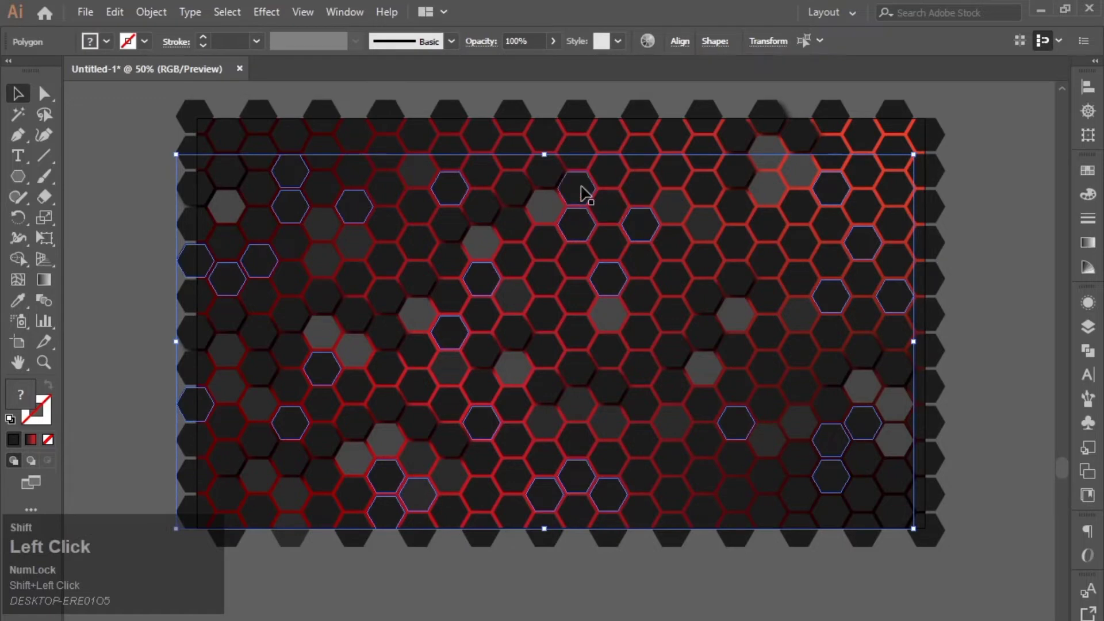
Step: Add two light grey hexagons on the pattern's right side to the selection and remove one dark hexagon at the lower right
shift+click(556, 250)
shift+click(555, 248)
shift+click(777, 191)
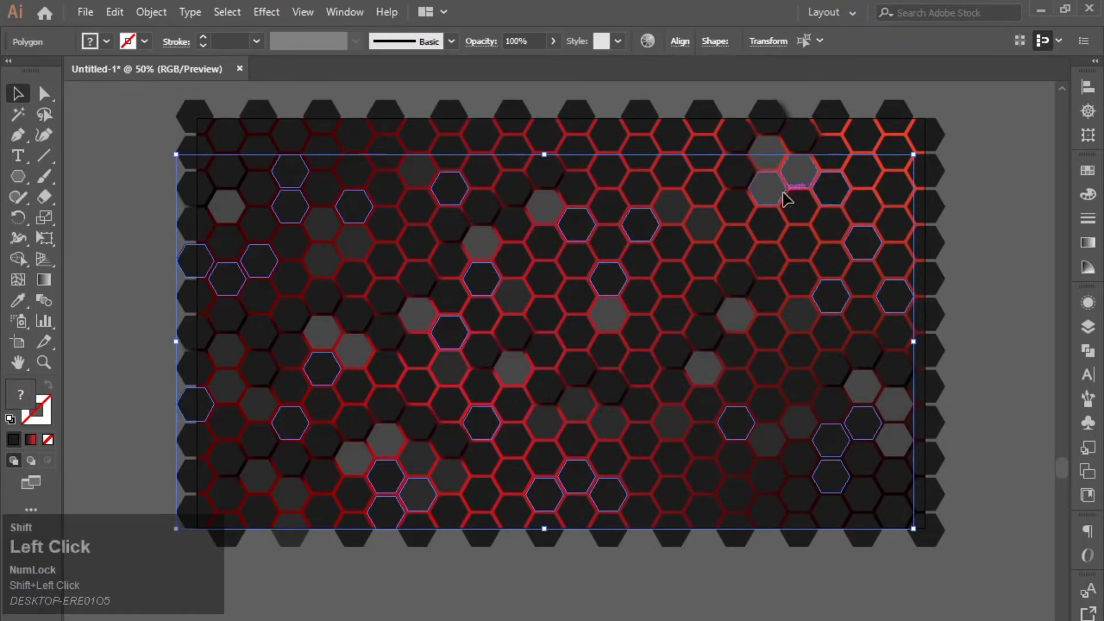
shift+click(890, 414)
shift+click(821, 444)
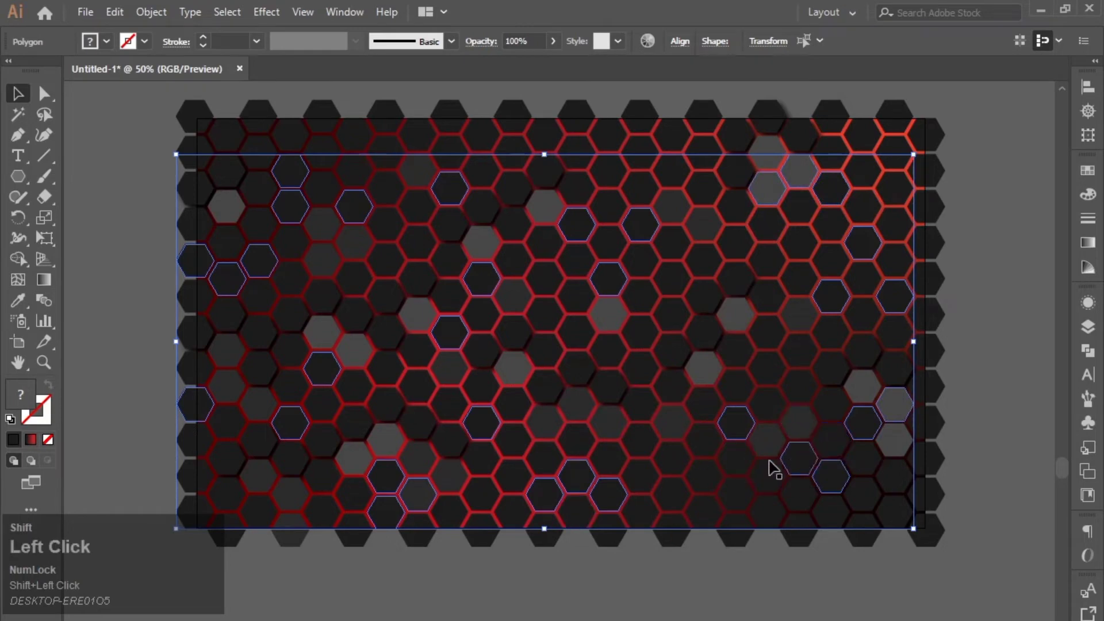
Step: Add two grey hexagons at the lower left and a dark one at the centre-left, removing one from the bottom-left cluster
shift+click(338, 480)
shift+click(236, 397)
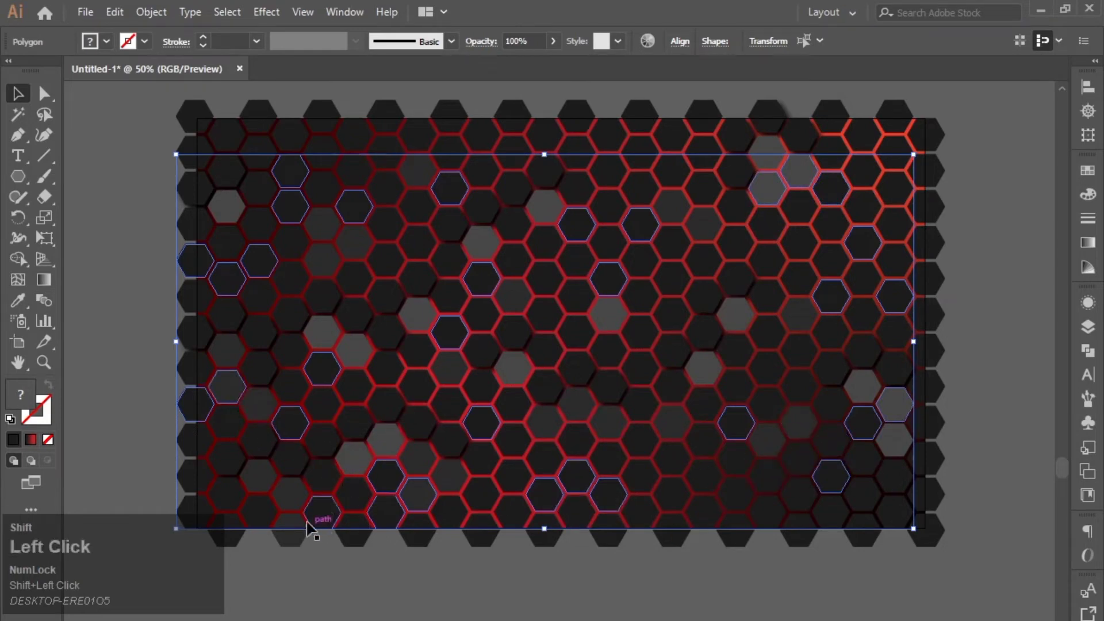
shift+click(296, 499)
shift+click(401, 484)
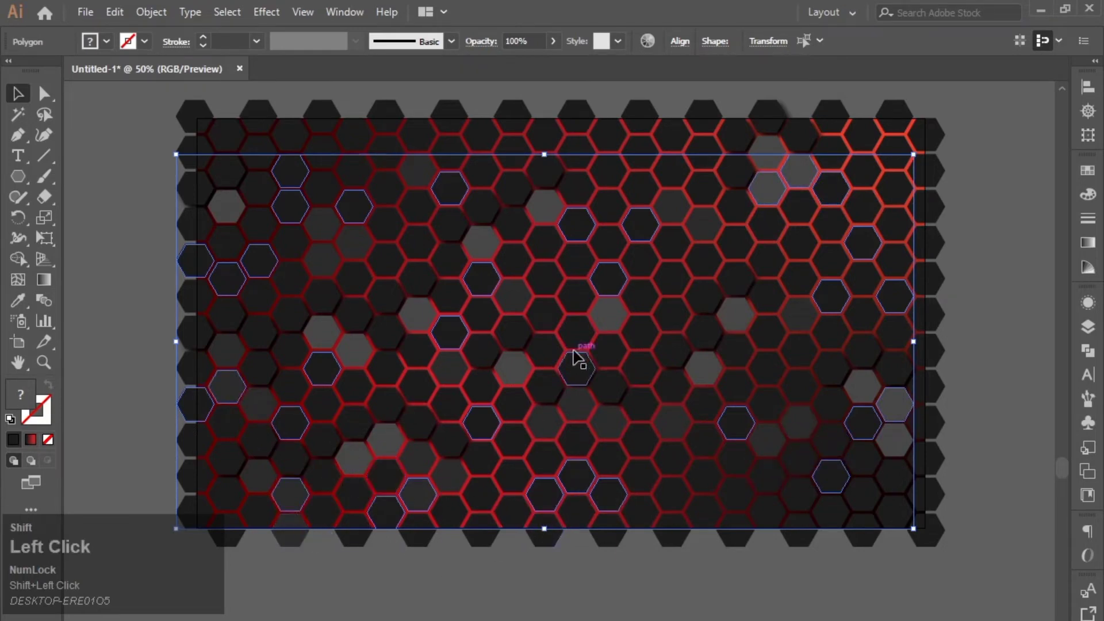
shift+click(382, 265)
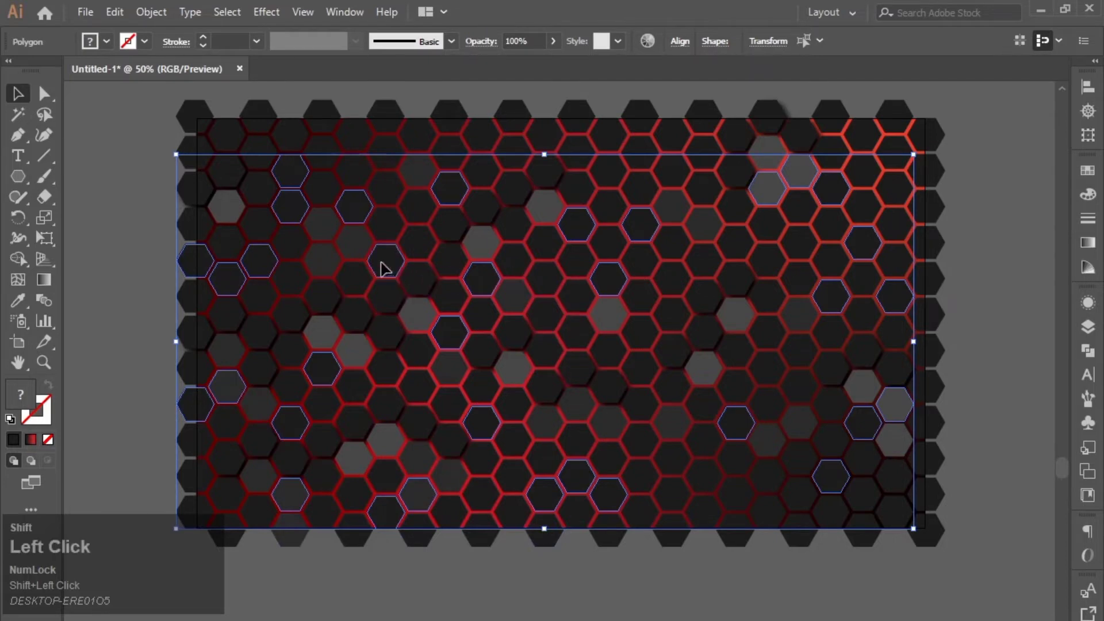
shift+click(357, 285)
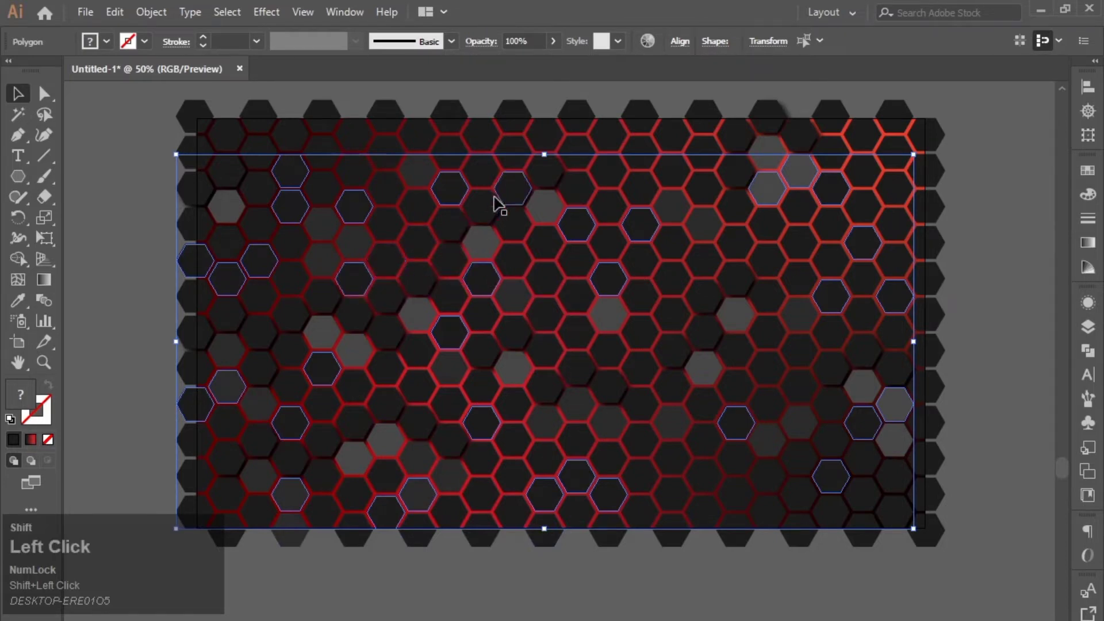
Step: Start a drop shadow on the selected hexagons with X and Y offsets of -7 px and the preview on
click(266, 12)
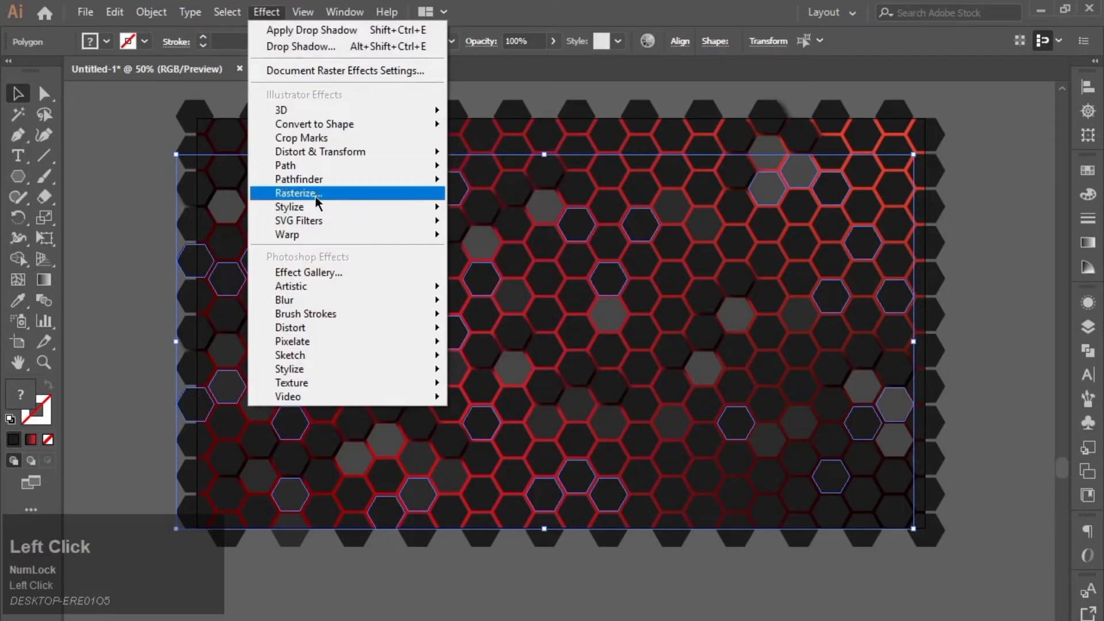
mouse_move(318, 208)
click(495, 207)
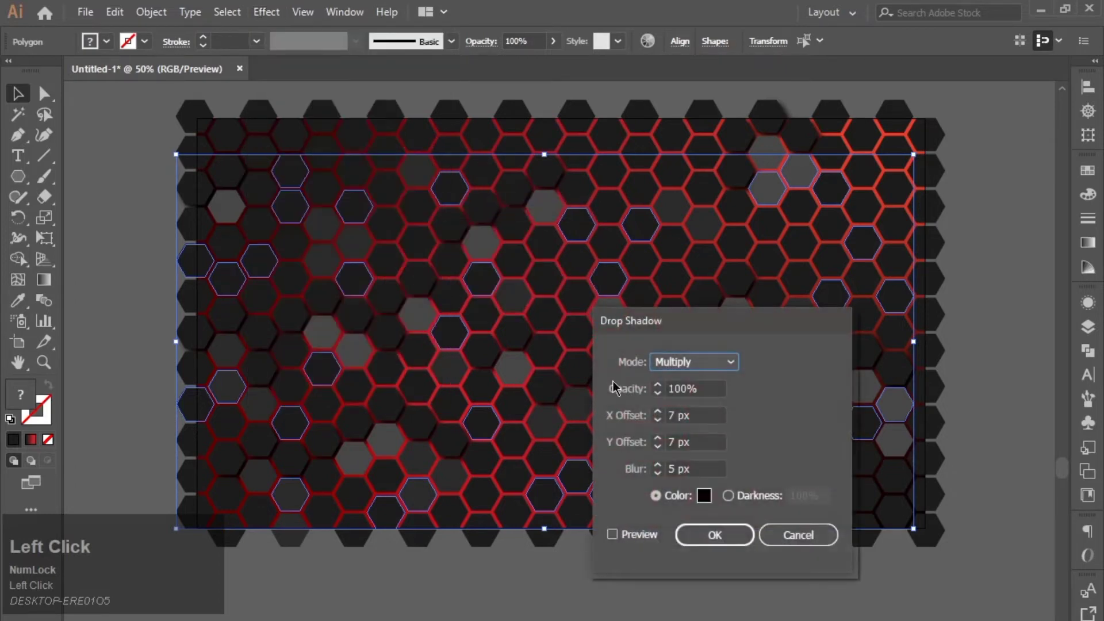
click(668, 414)
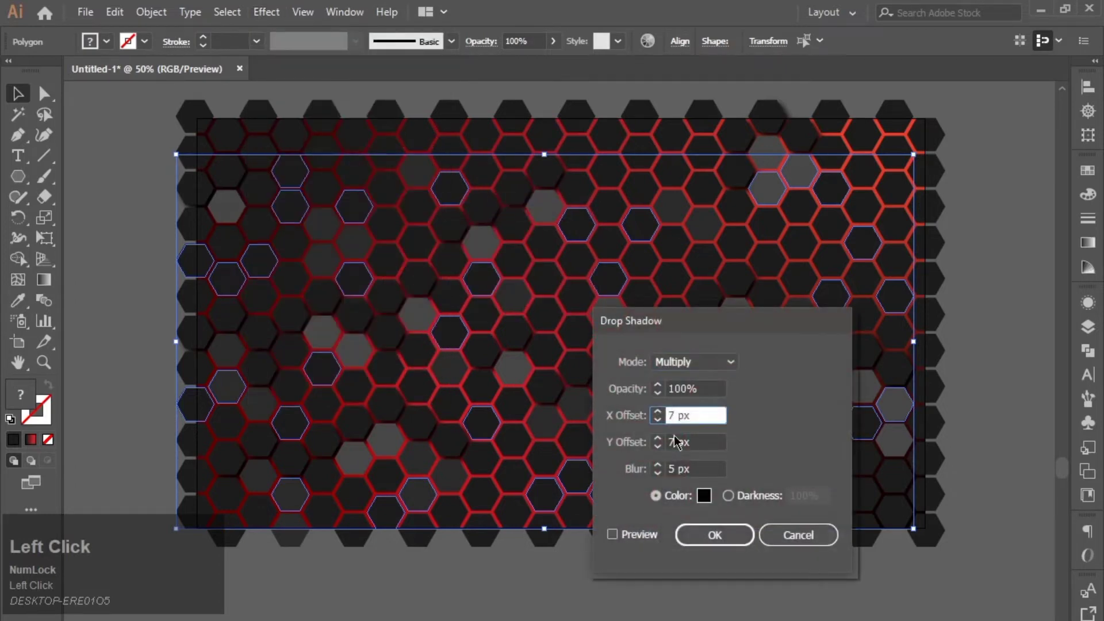
text(-)
click(667, 446)
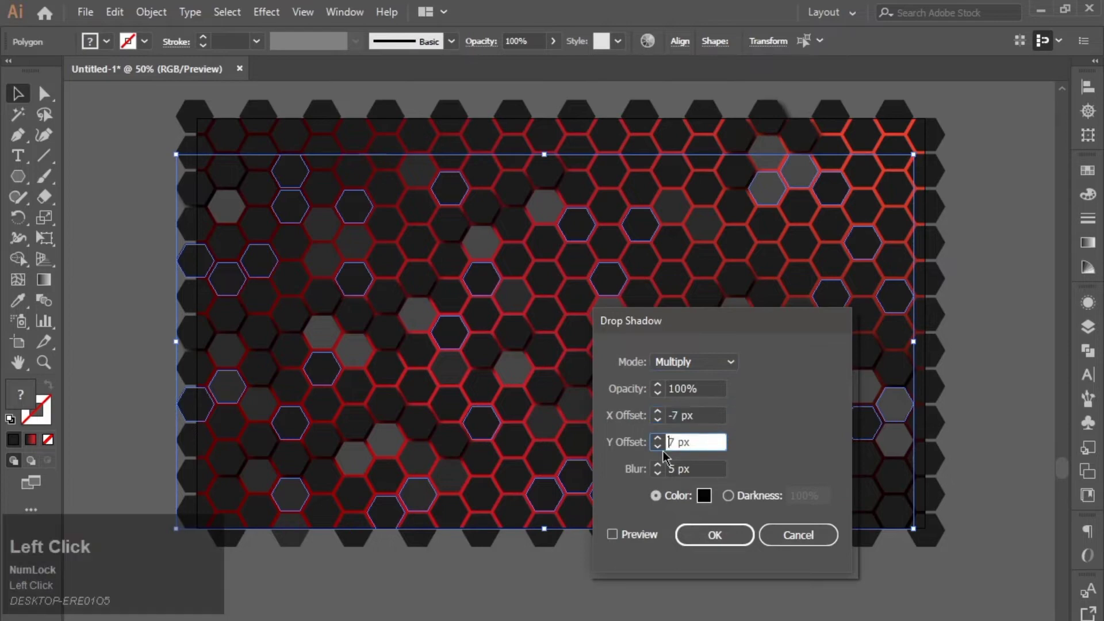
click(613, 534)
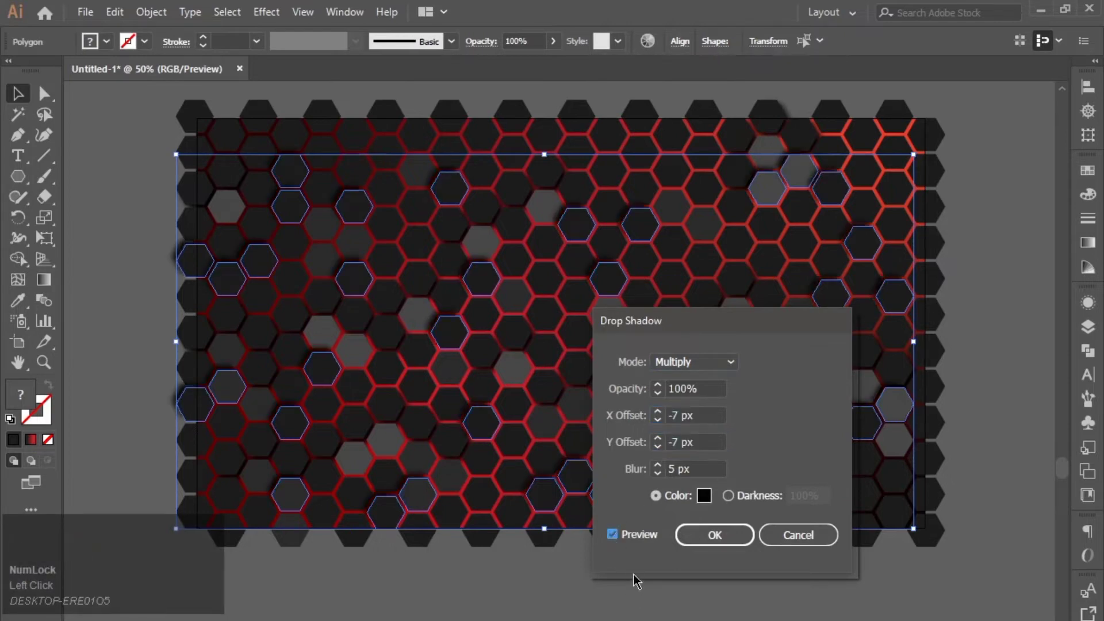
Step: Try a 3 px shadow blur and set the X and Y offsets to -6 px
click(654, 467)
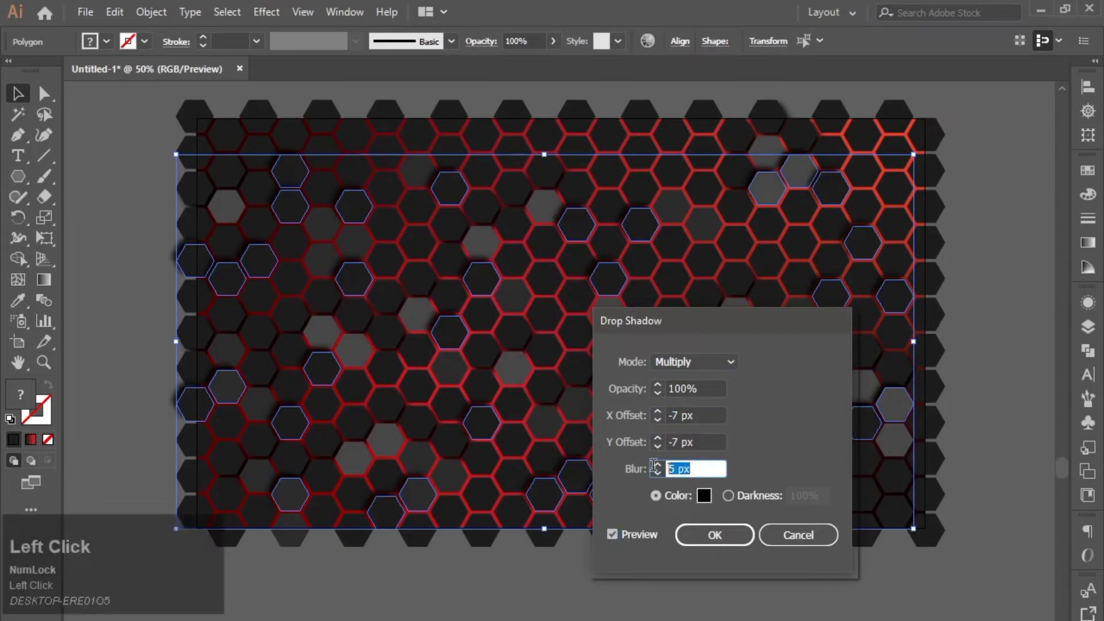
text(3)
click(677, 443)
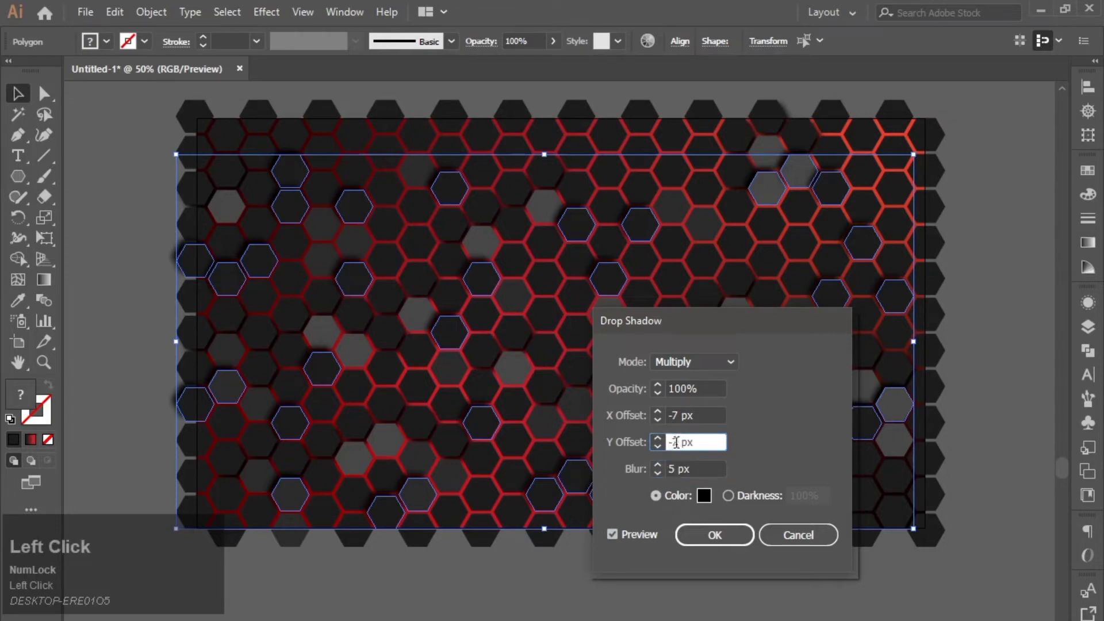
key(Down)
key(Down)
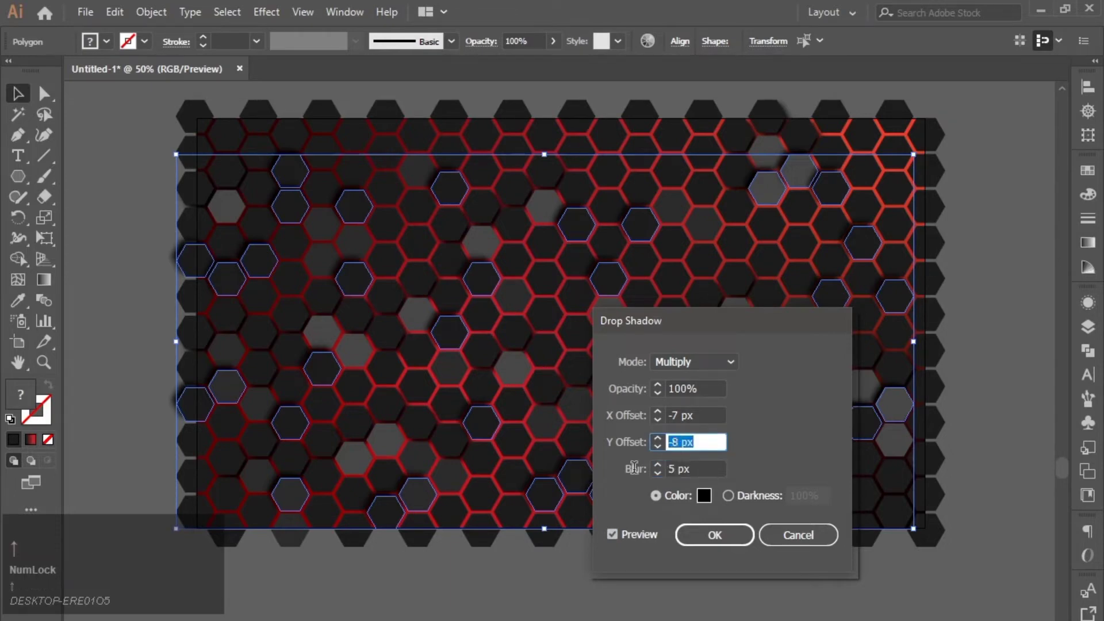
click(673, 415)
key(Up)
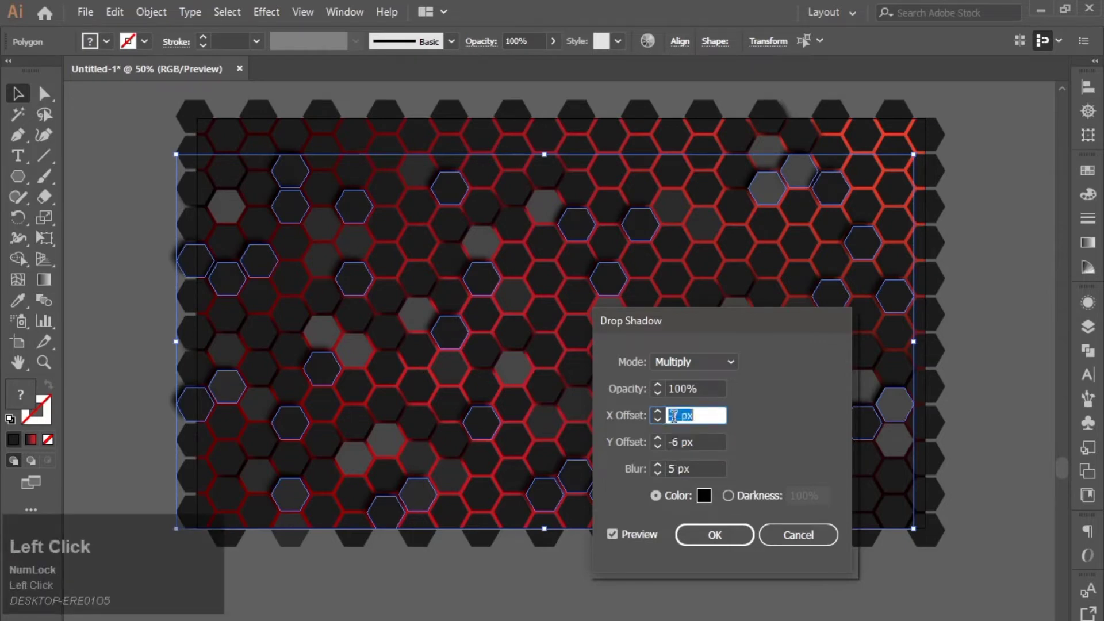
click(638, 536)
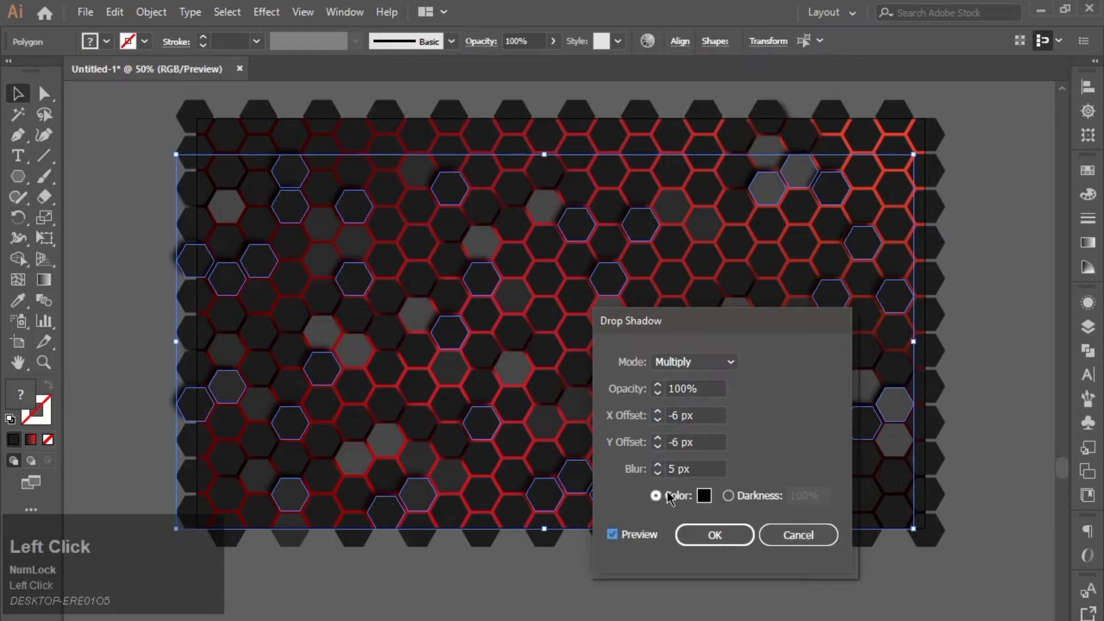
Step: Set the shadow blur to 6 px and its colour to #1c1c1c, then apply the effect and clear the selection
click(676, 469)
key(Up)
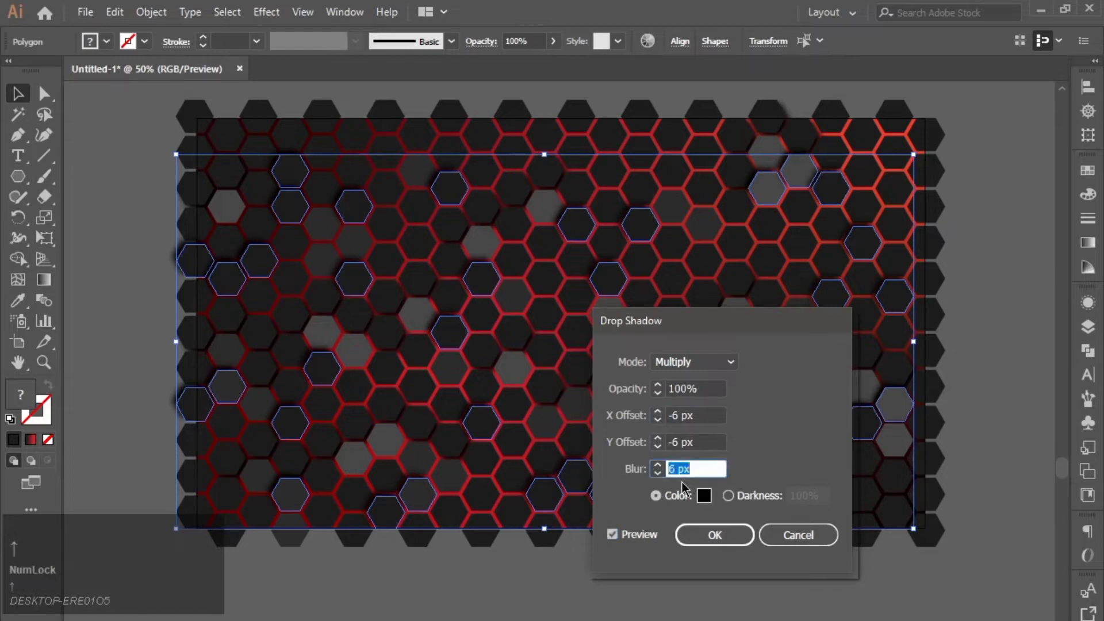
click(704, 496)
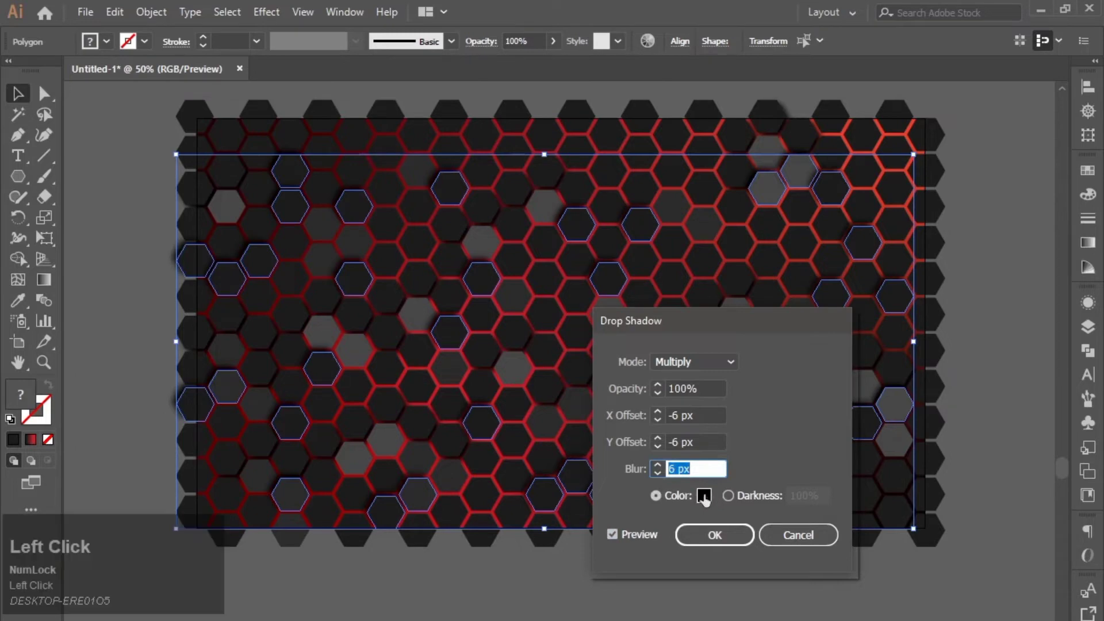
click(267, 466)
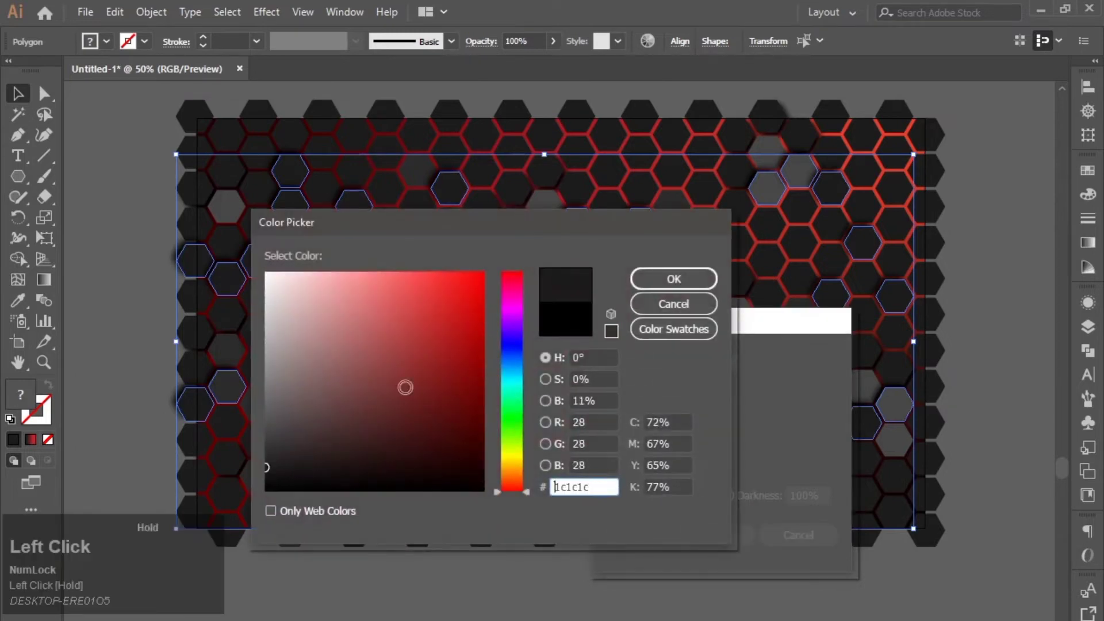
click(698, 277)
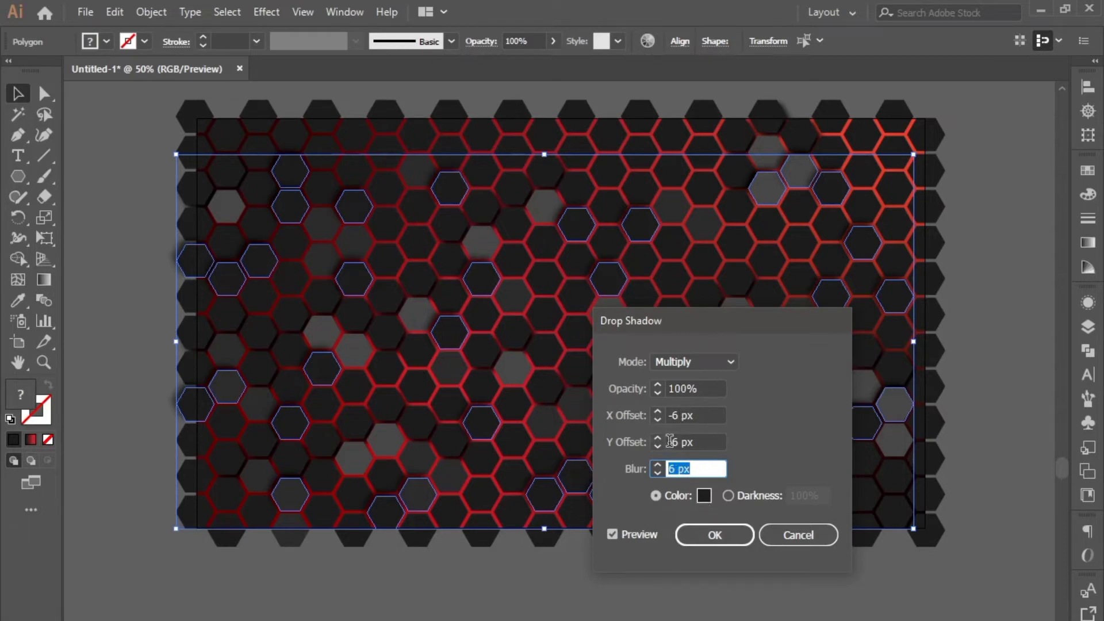
click(703, 533)
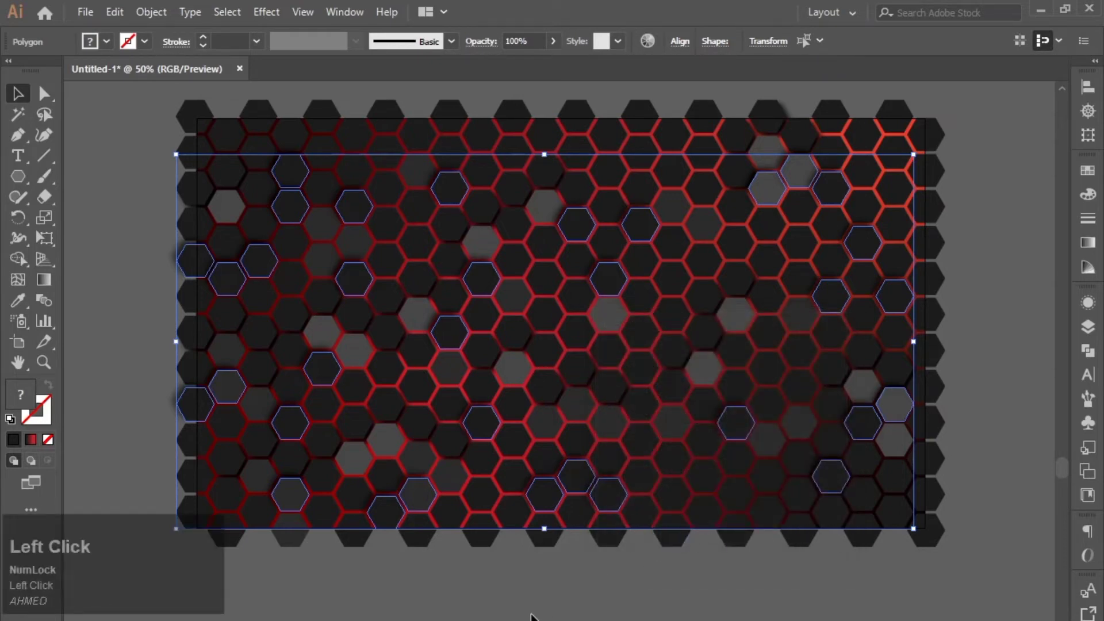
click(443, 607)
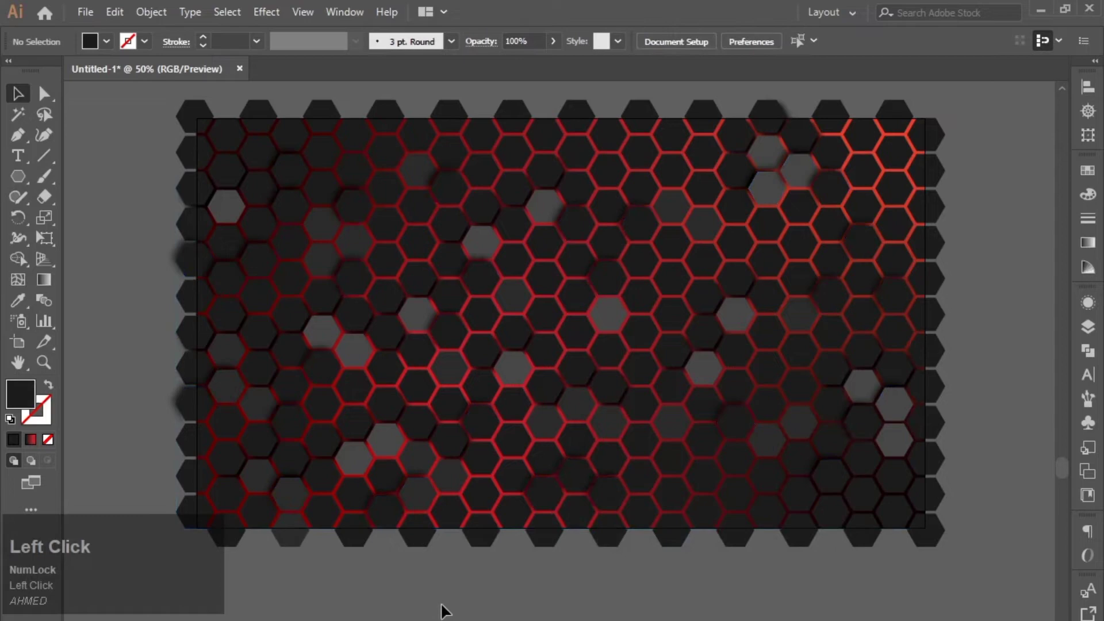
Step: Select the lighter grey hexagons across the centre and left of the pattern, including the pair at the lower left
click(518, 374)
shift+click(609, 314)
shift+click(543, 208)
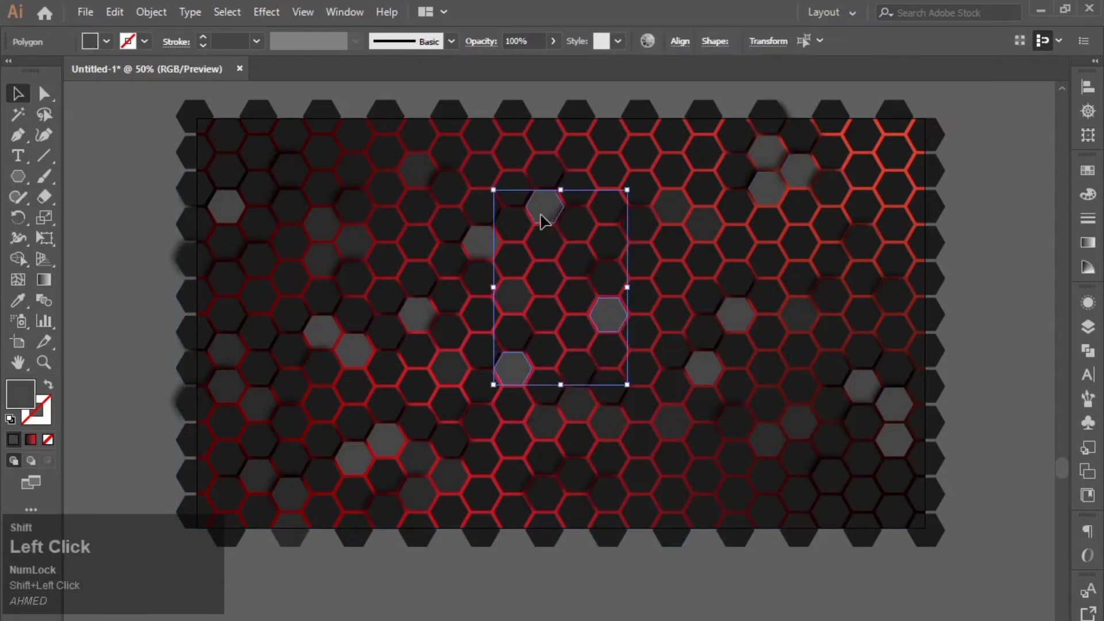
shift+click(482, 244)
shift+click(336, 332)
shift+click(349, 346)
shift+click(413, 317)
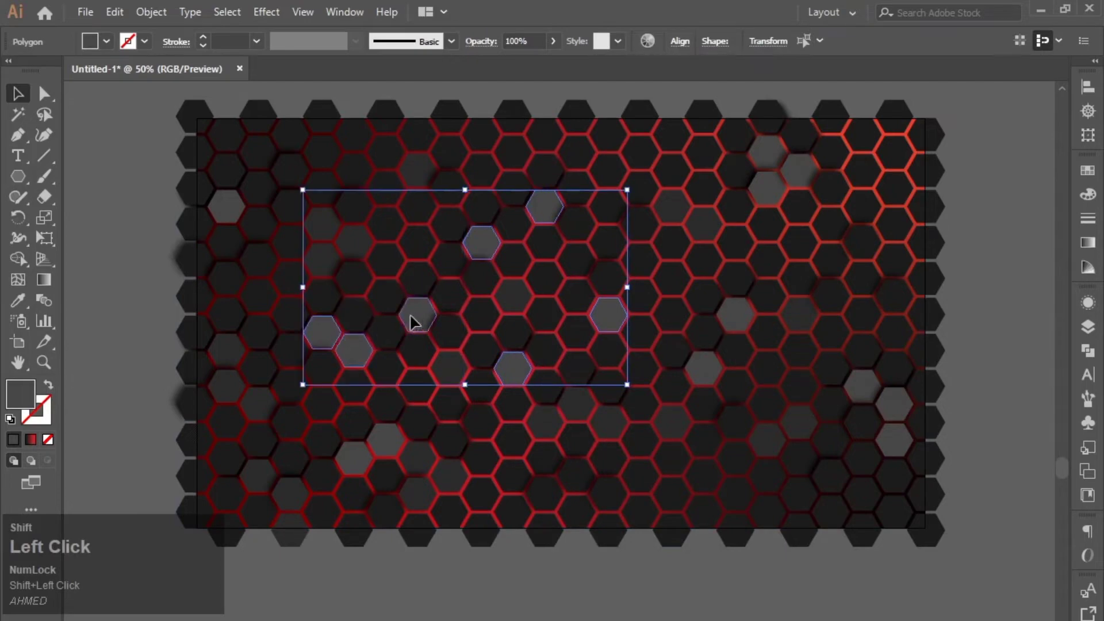
shift+click(233, 218)
shift+click(380, 445)
shift+click(362, 458)
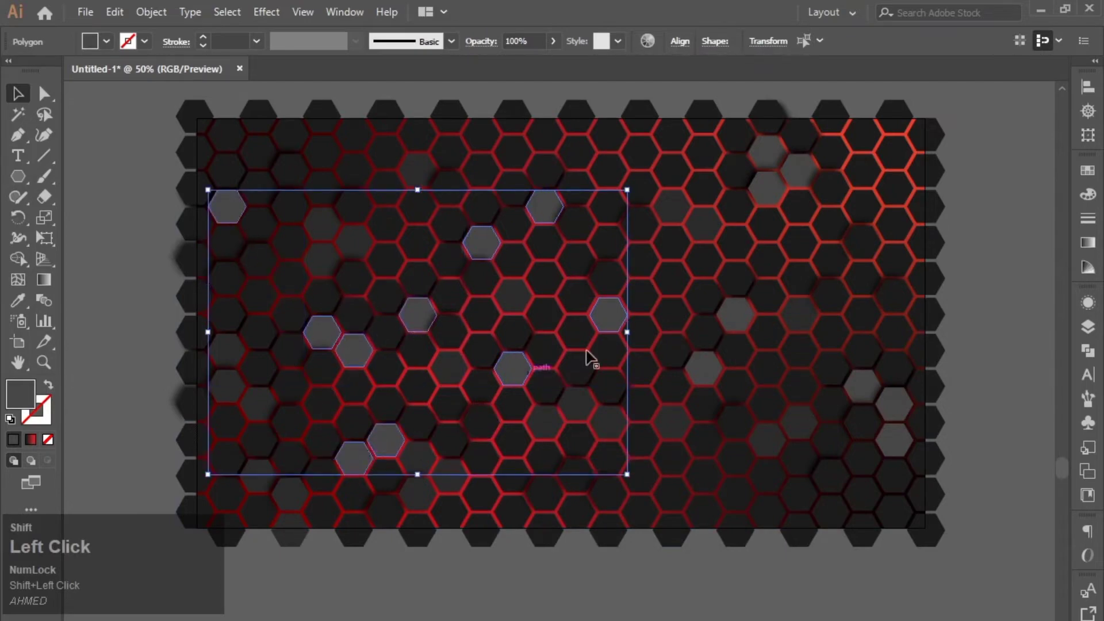
Step: Add five lighter grey hexagons from the right half to the selection: two upper, two middle and the lowest near the right edge
shift+click(766, 202)
shift+click(796, 173)
shift+click(737, 315)
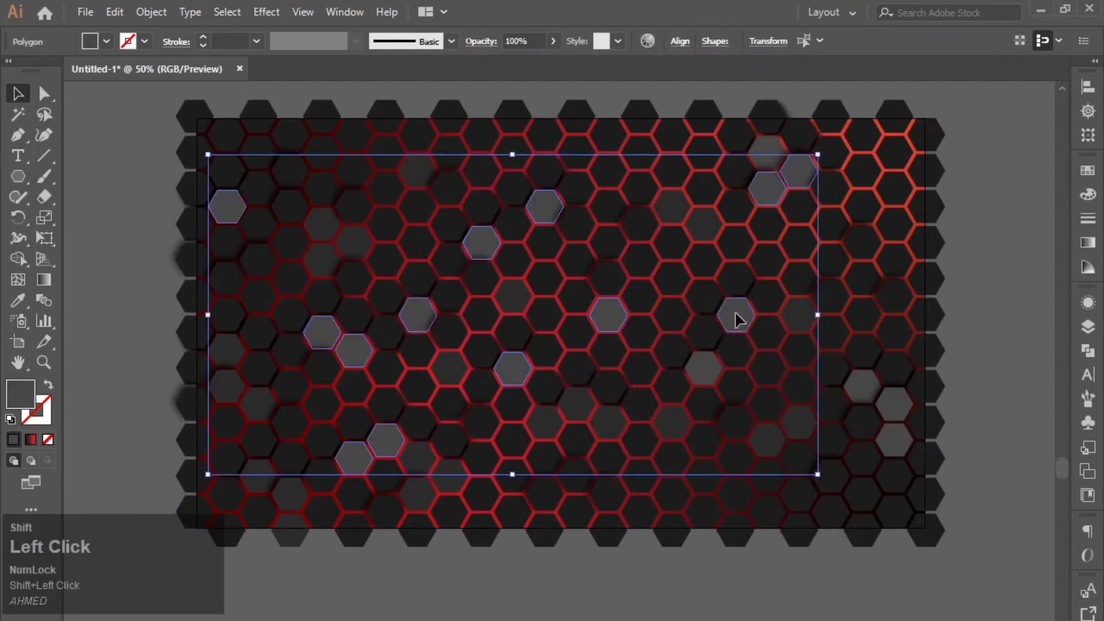
shift+click(711, 368)
shift+click(893, 440)
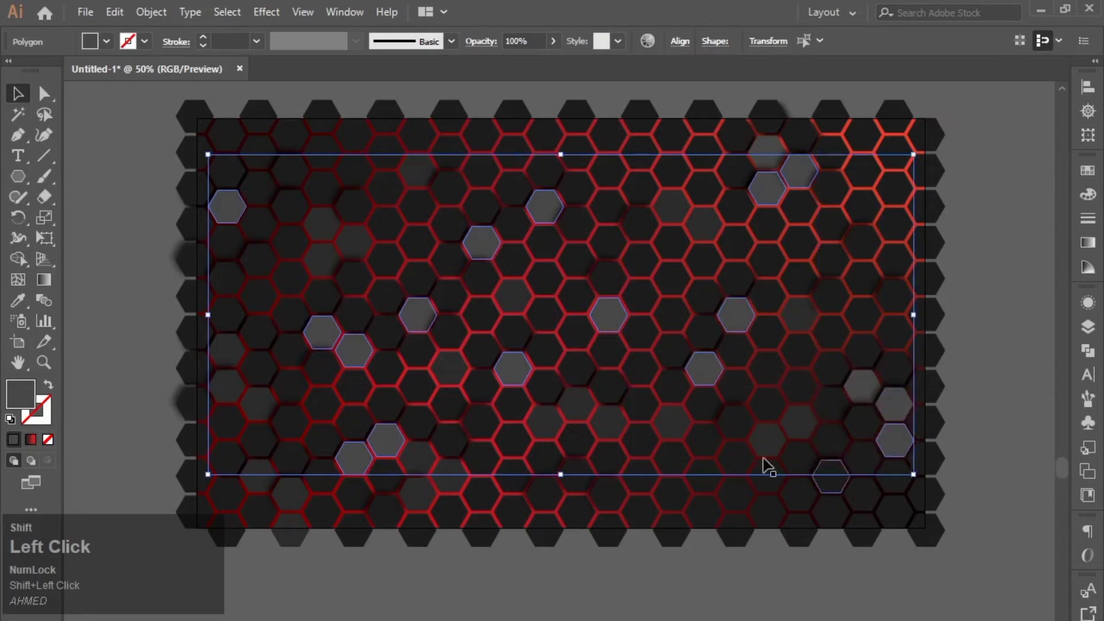
Step: Darken the grey fill of the selected hexagons and clear the selection
double_click(16, 394)
drag(270, 432, 264, 445)
click(636, 279)
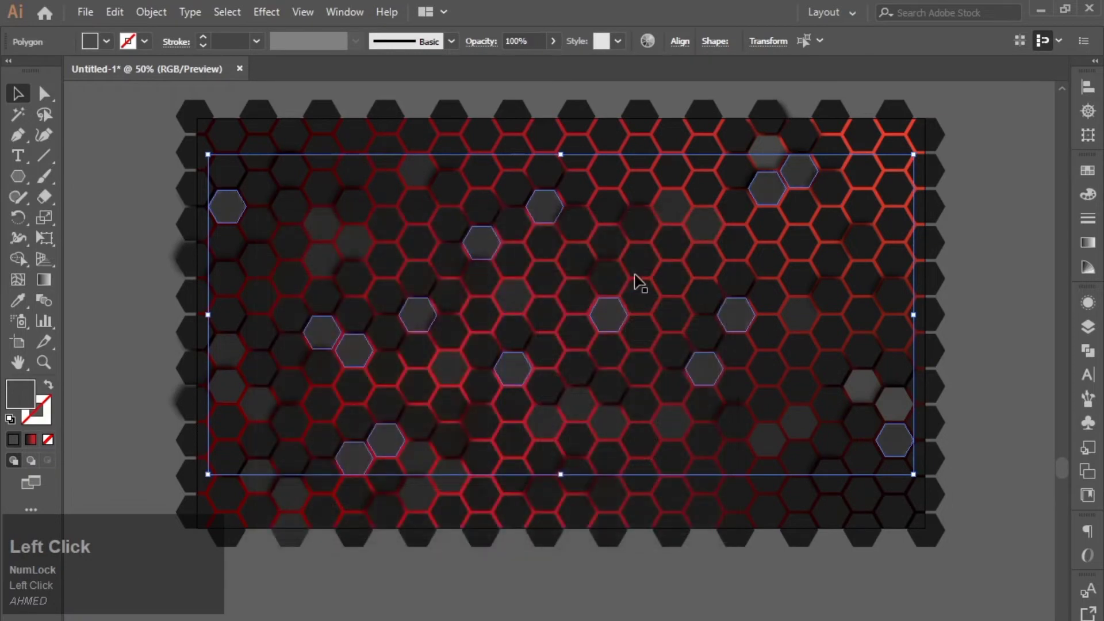
click(194, 261)
click(155, 272)
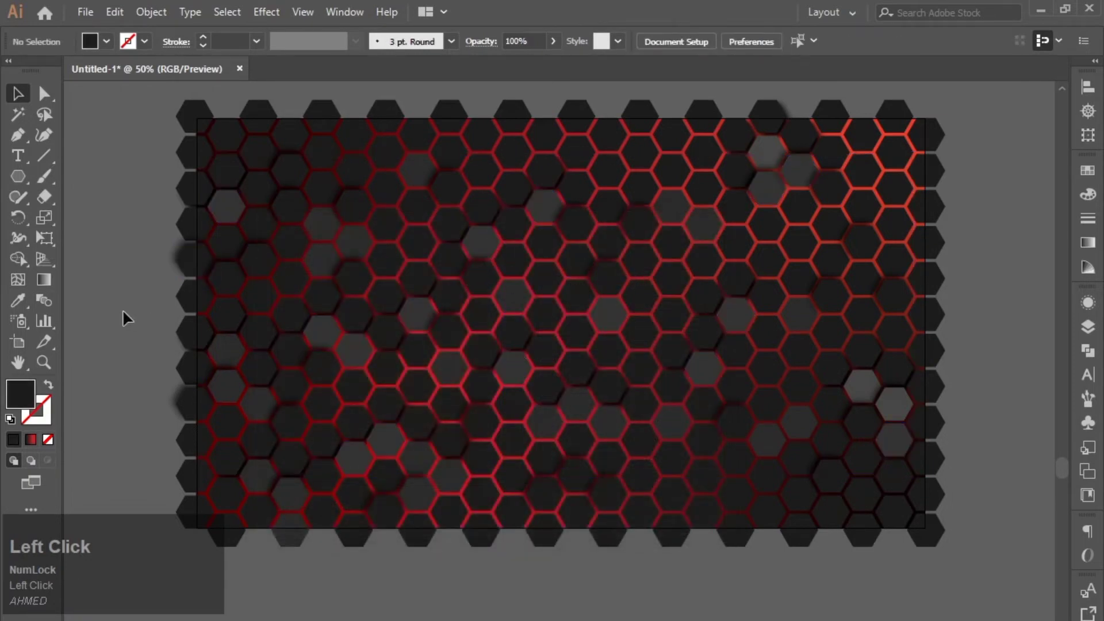
Step: Examine the hexagon pattern and its shadows up close and across the whole artboard
alt+scroll(495, 296, up, 1)
alt+scroll(493, 293, up, 5)
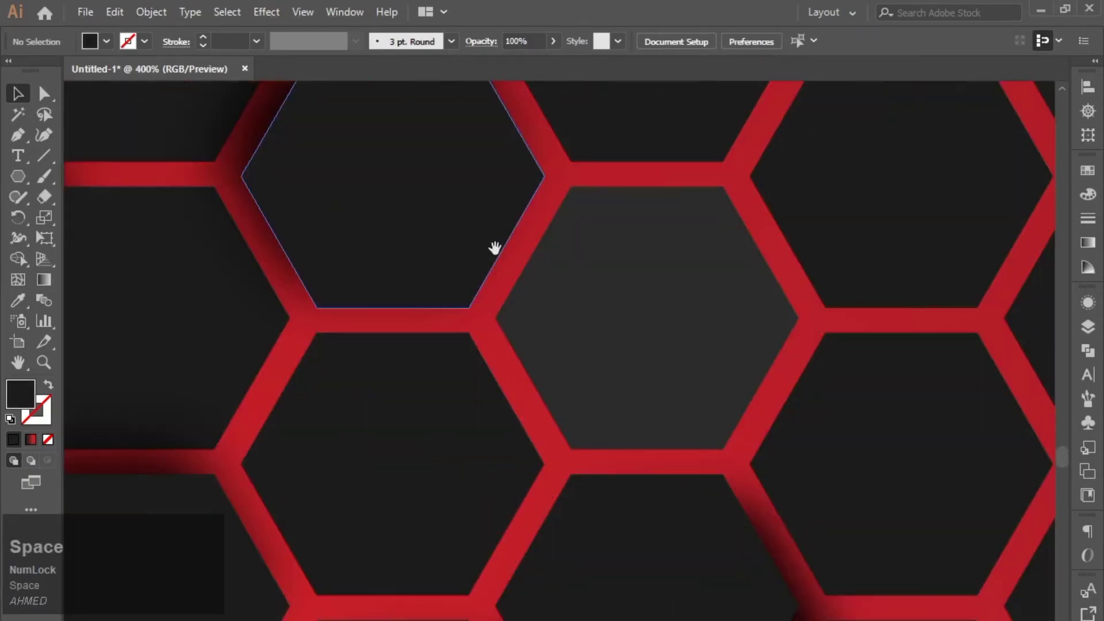
drag(495, 247, 505, 365)
alt+scroll(506, 362, down, 2)
alt+scroll(507, 371, up, 2)
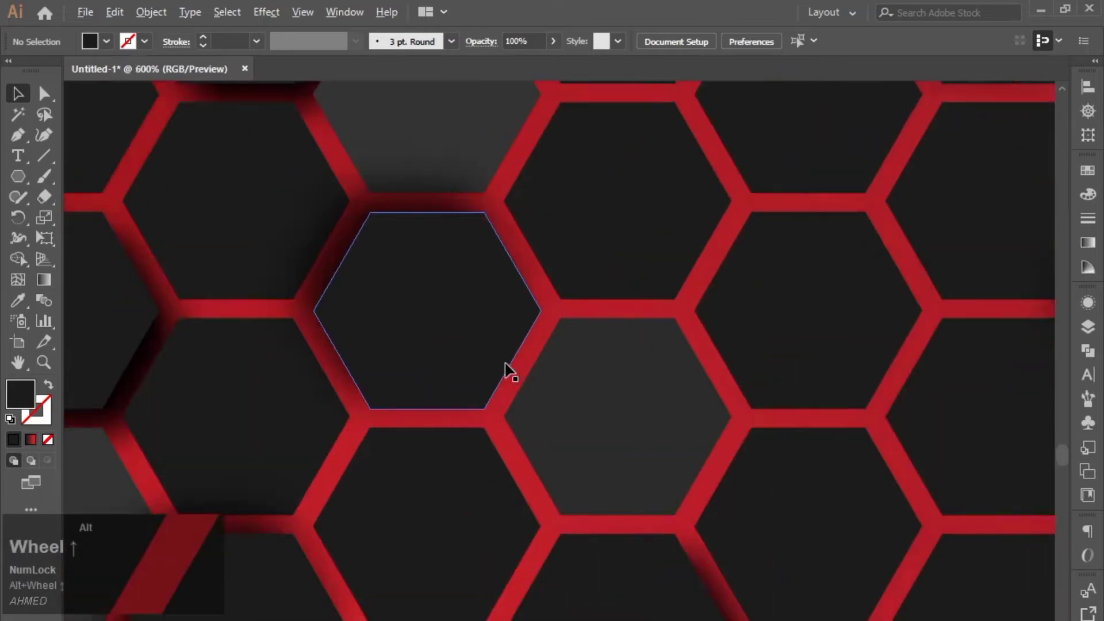
alt+scroll(507, 370, down, 4)
alt+scroll(509, 371, down, 1)
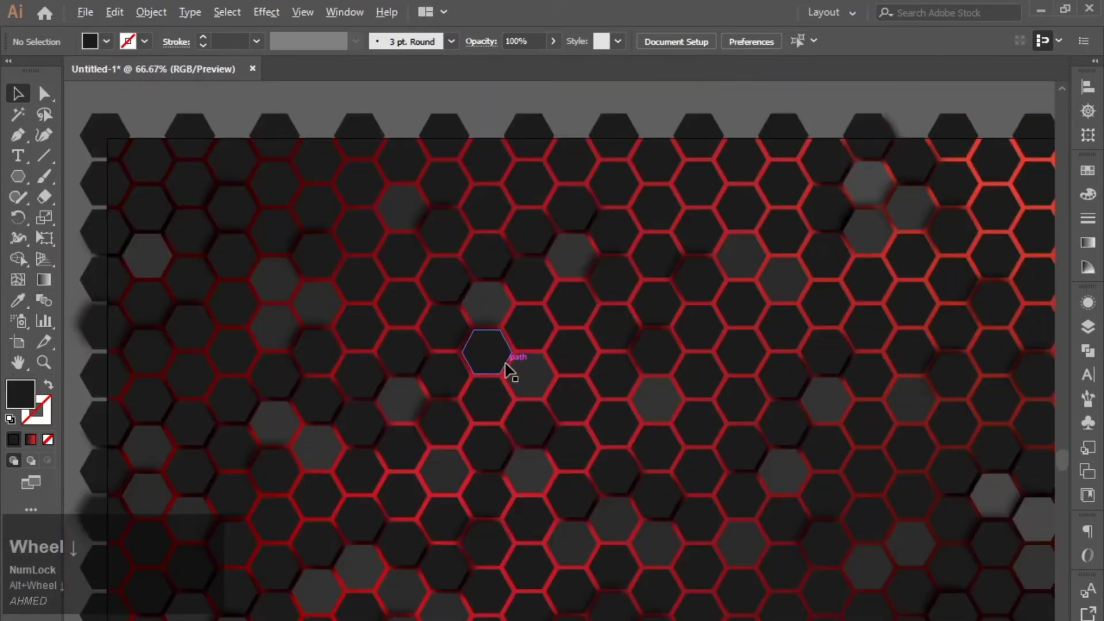
drag(633, 394, 542, 395)
alt+scroll(542, 395, down, 1)
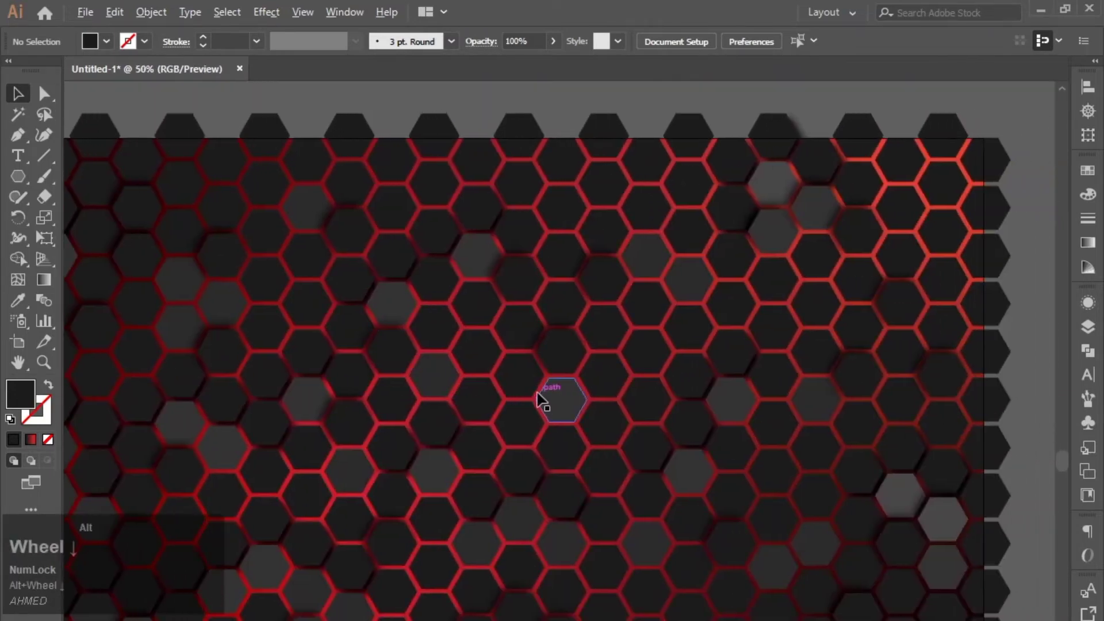
alt+scroll(542, 394, down, 1)
alt+scroll(533, 598, down, 1)
alt+scroll(506, 584, up, 1)
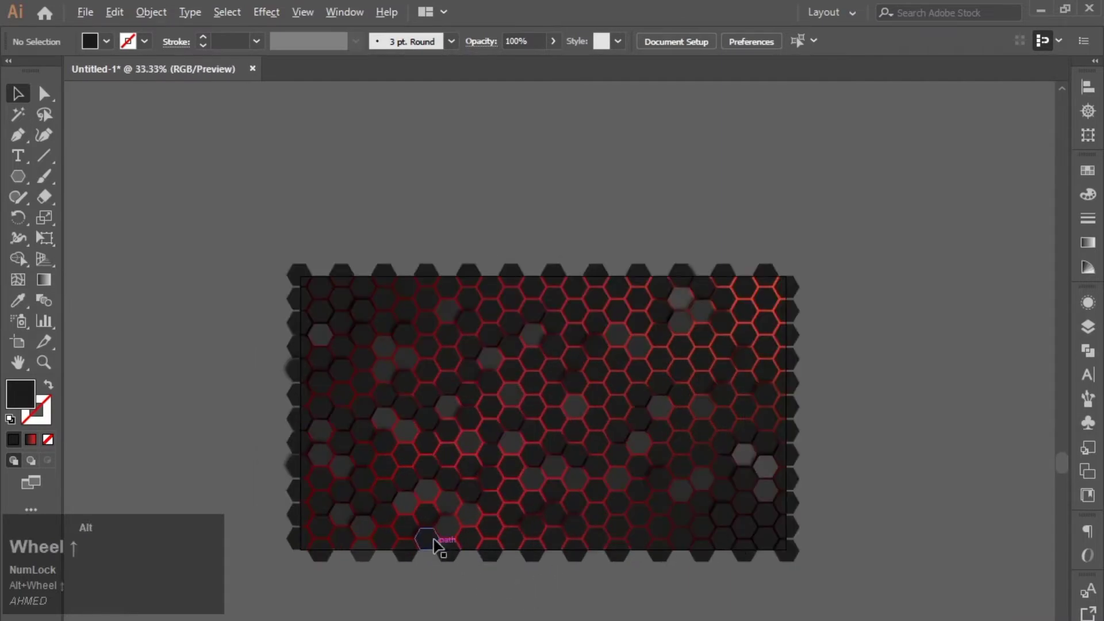
alt+scroll(440, 481, up, 1)
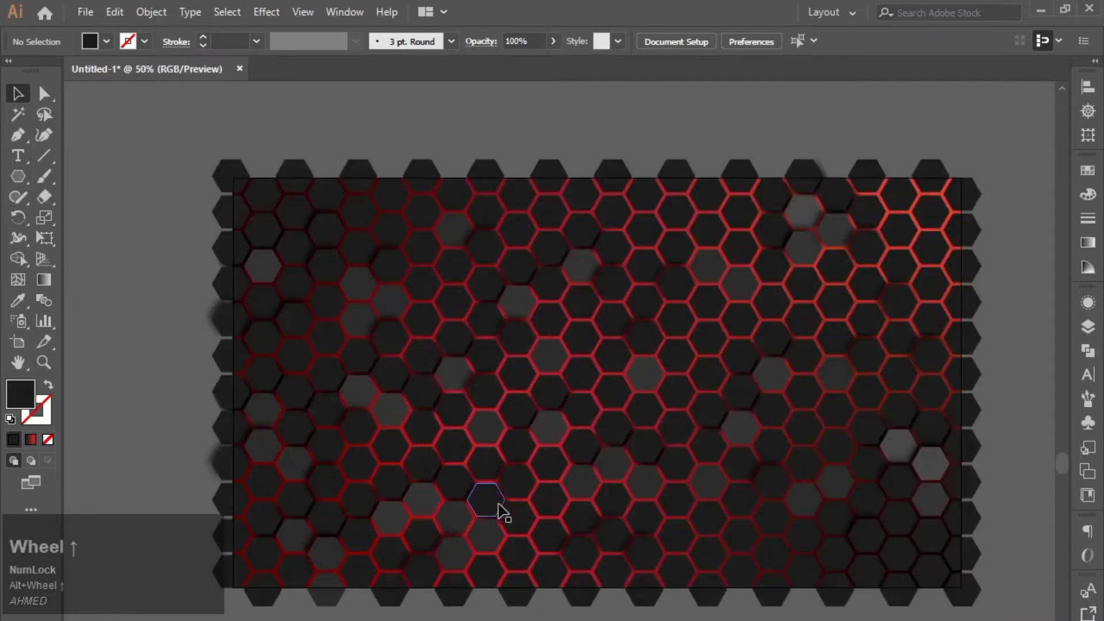
Step: Select three dark hexagons in a lower-centre diagonal, two dark ones above them, a central grey one and a dark one at the upper left
alt+scroll(501, 510, up, 1)
click(686, 592)
shift+click(716, 566)
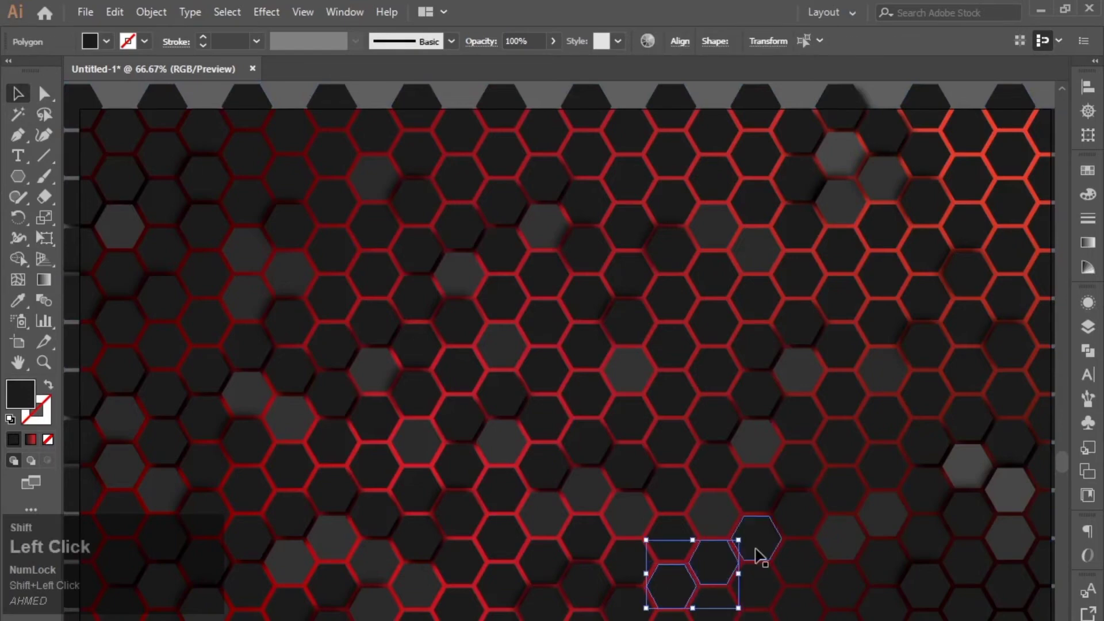
shift+click(757, 555)
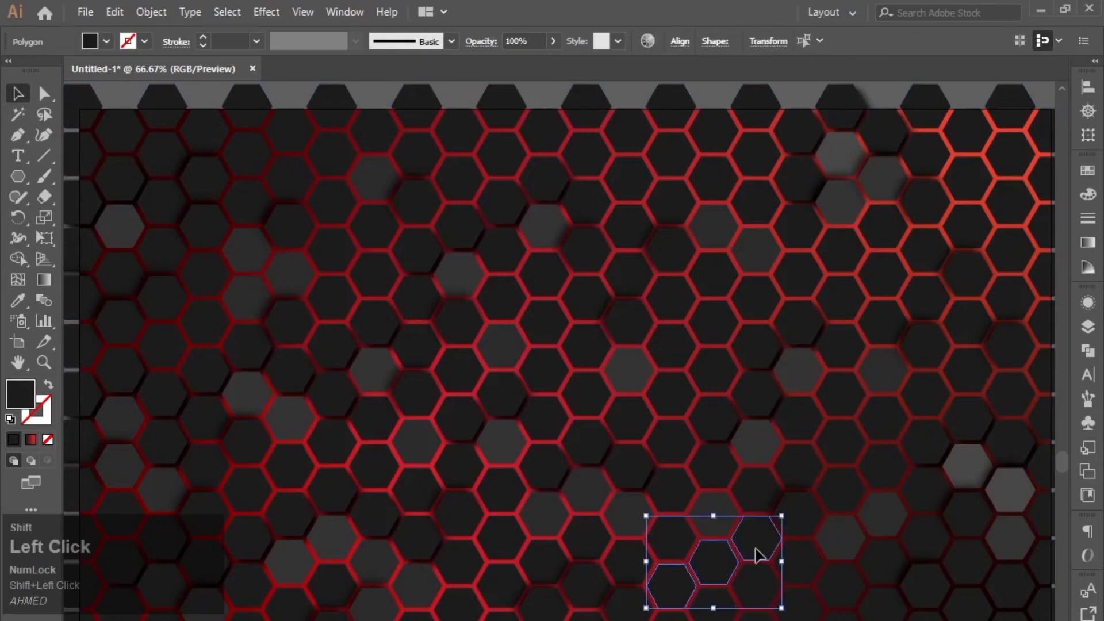
shift+click(684, 351)
shift+click(719, 285)
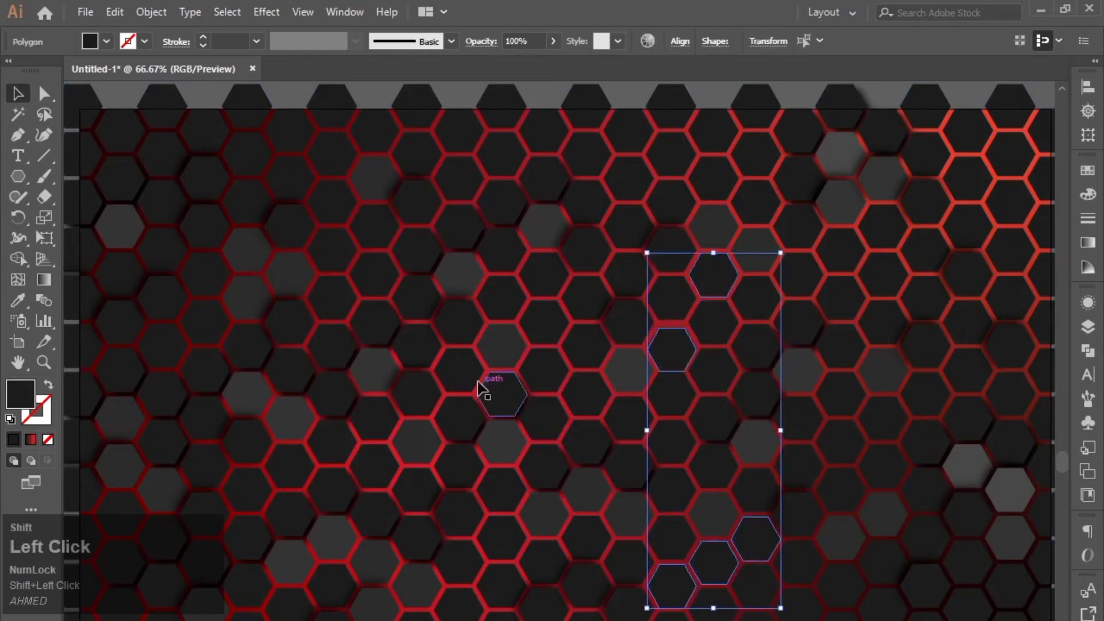
shift+click(506, 347)
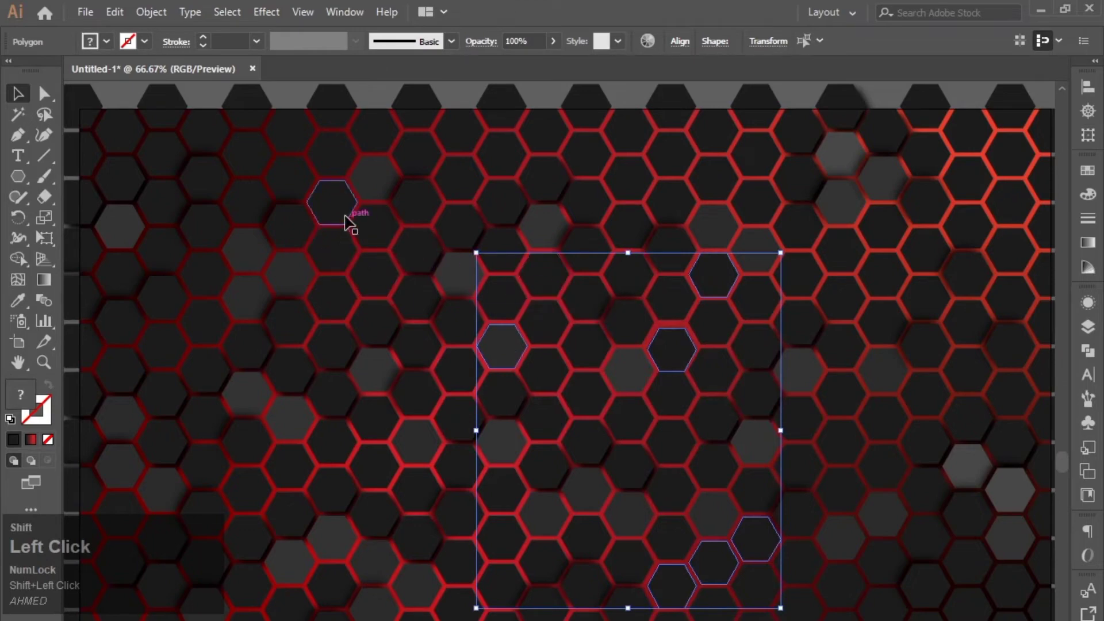
shift+click(337, 170)
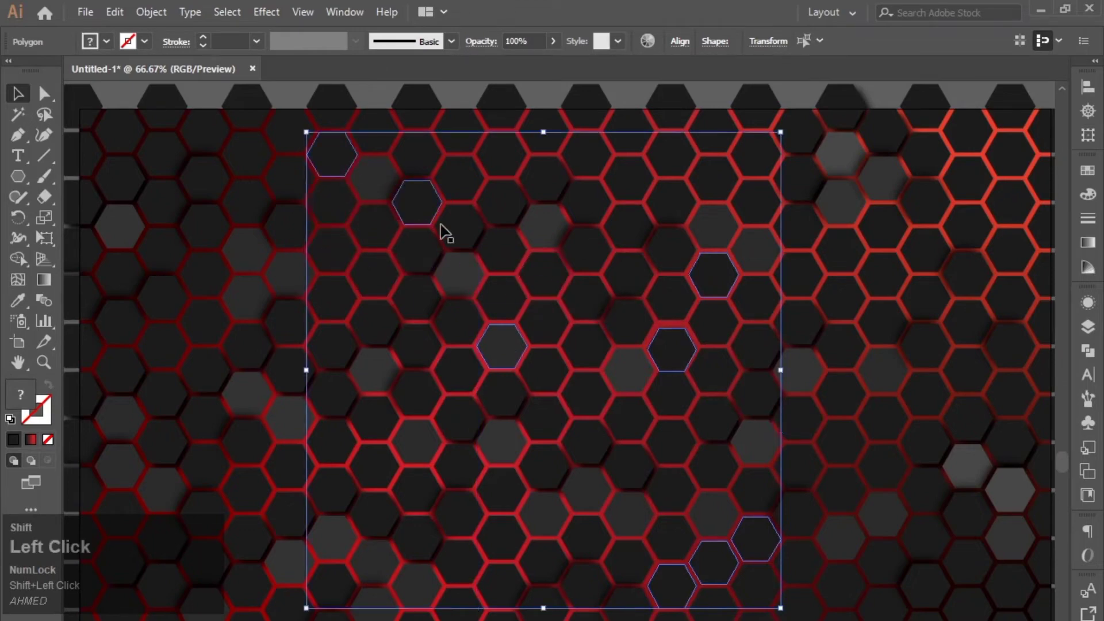
Step: Add four dark hexagons in the upper-right area to the selection, two of them near the top-right corner
shift+click(850, 264)
shift+click(880, 276)
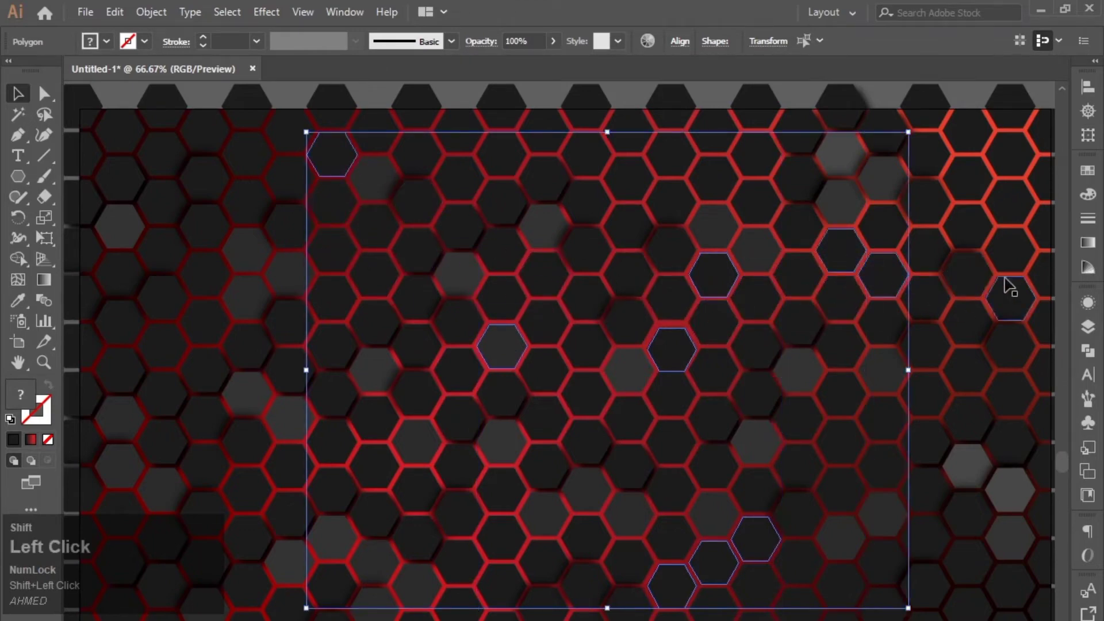
shift+click(971, 178)
shift+click(1012, 156)
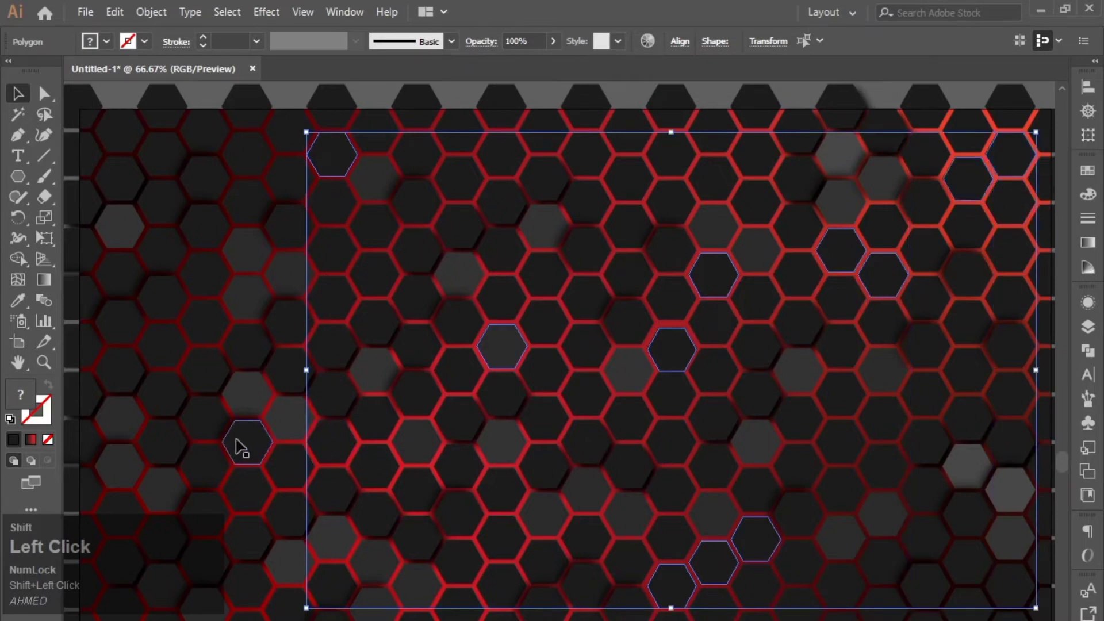
shift+click(167, 345)
shift+click(210, 327)
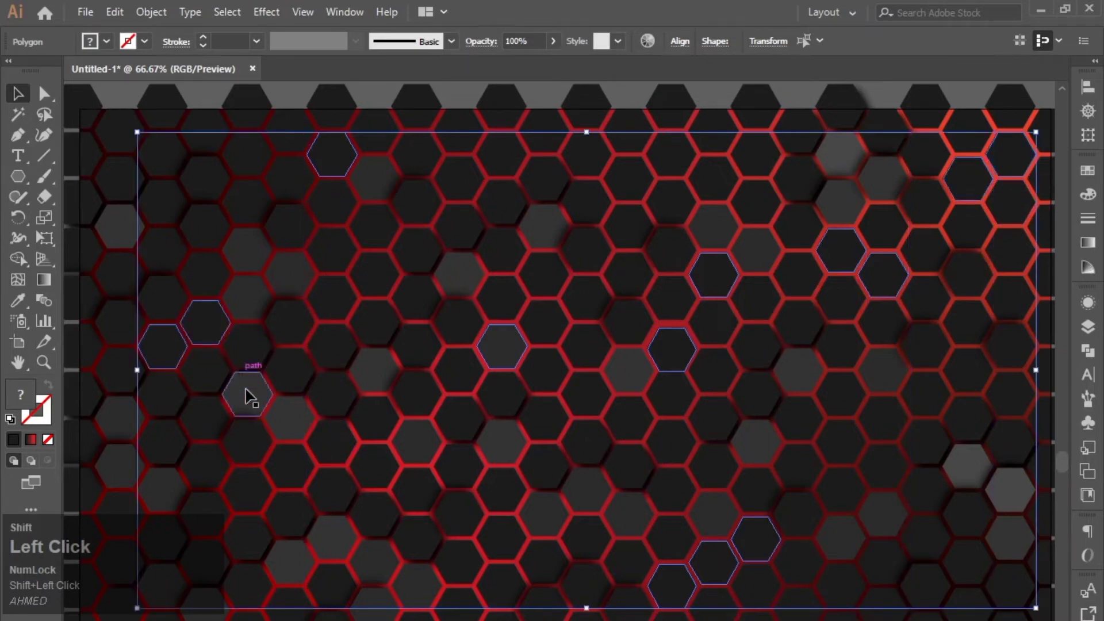
shift+click(166, 352)
shift+click(198, 333)
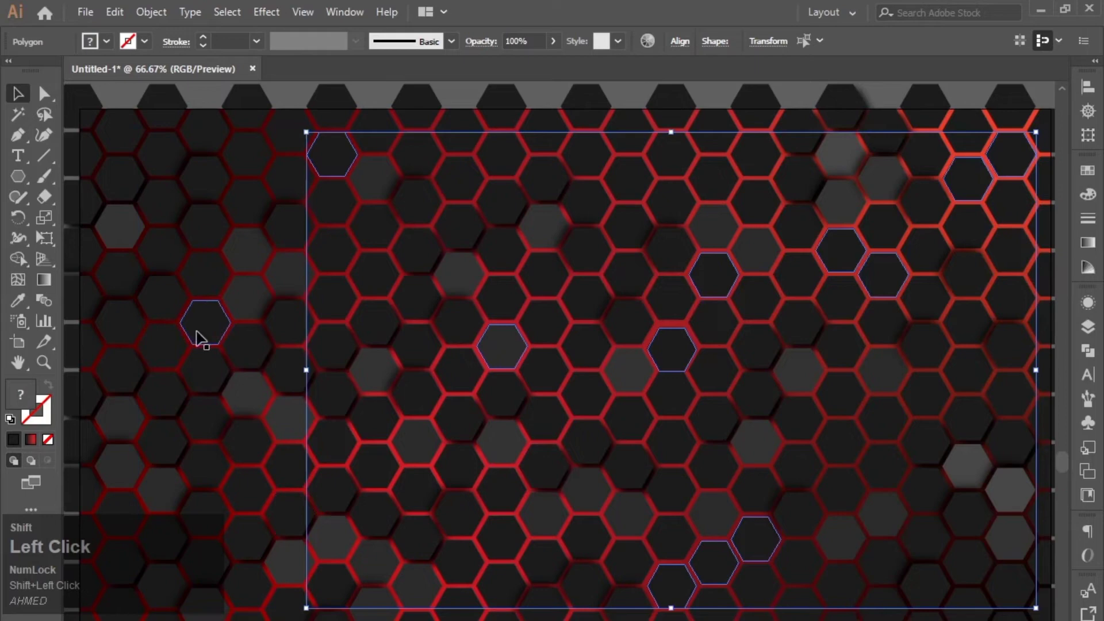
Step: Add a dark hexagon at the upper left and another at the middle right to the selection
shift+click(217, 279)
shift+click(358, 531)
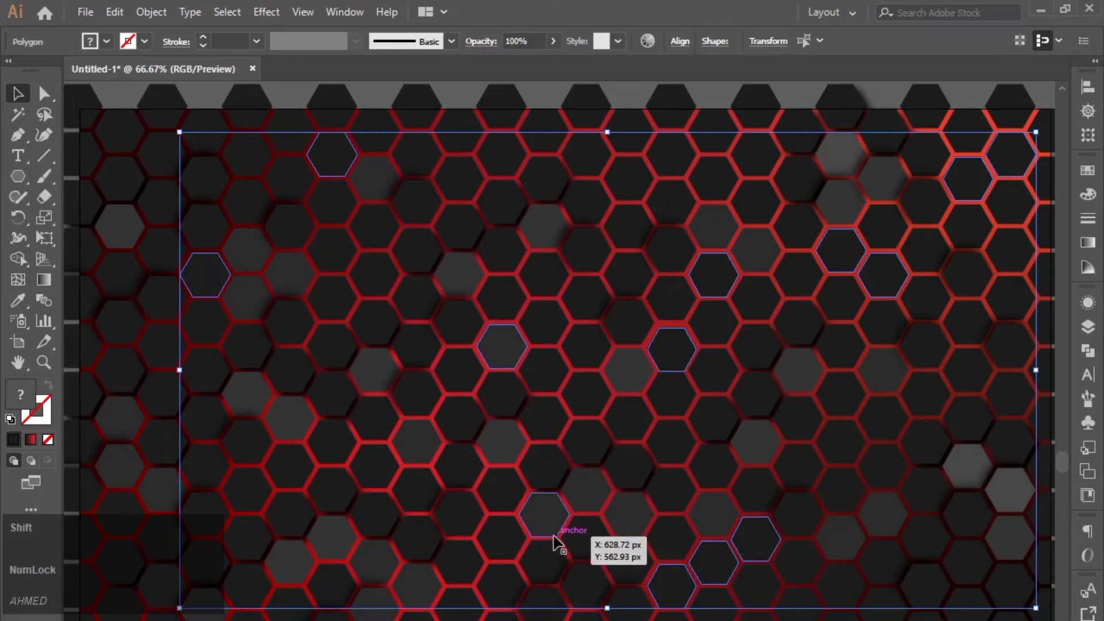
shift+click(838, 452)
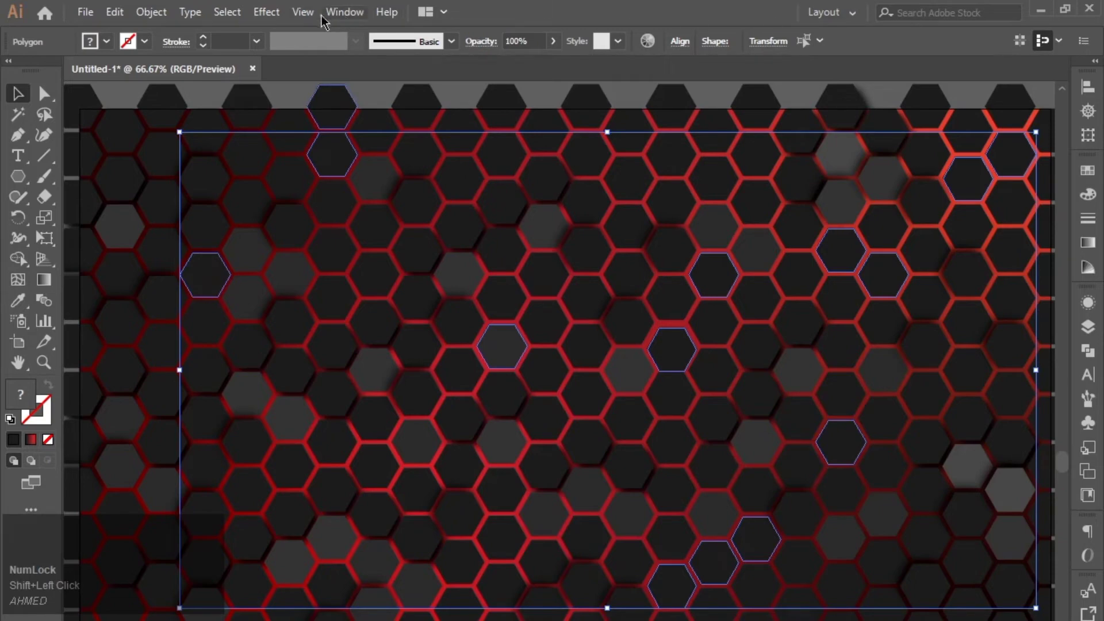
Step: Start a drop shadow on the selected hexagons with the preview on and X and Y offsets of 6 px
click(276, 12)
mouse_move(305, 202)
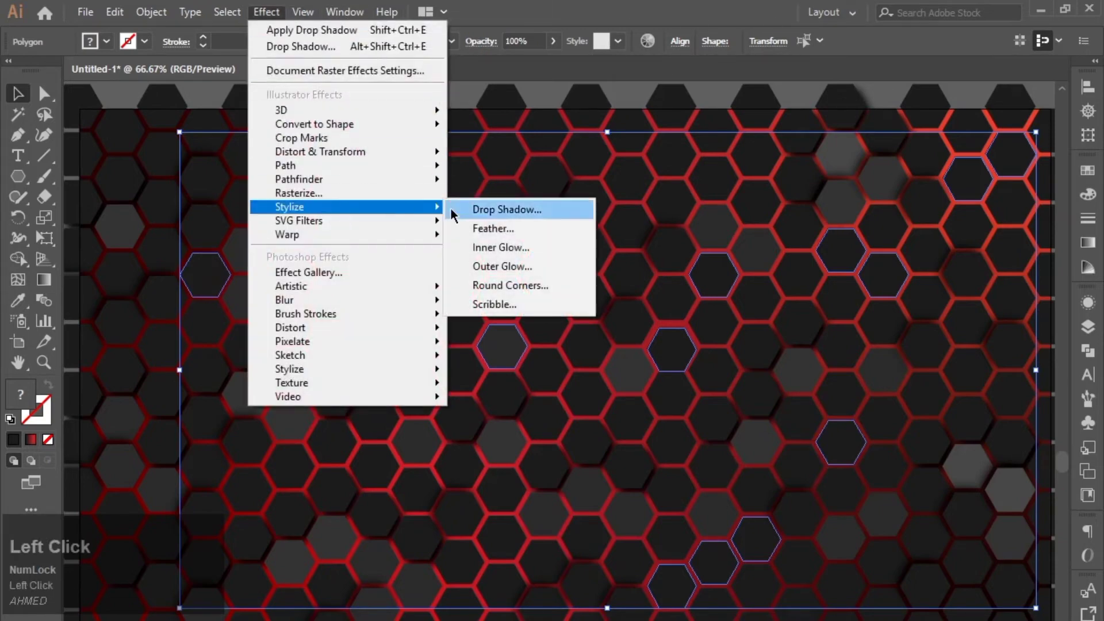
click(500, 209)
click(613, 533)
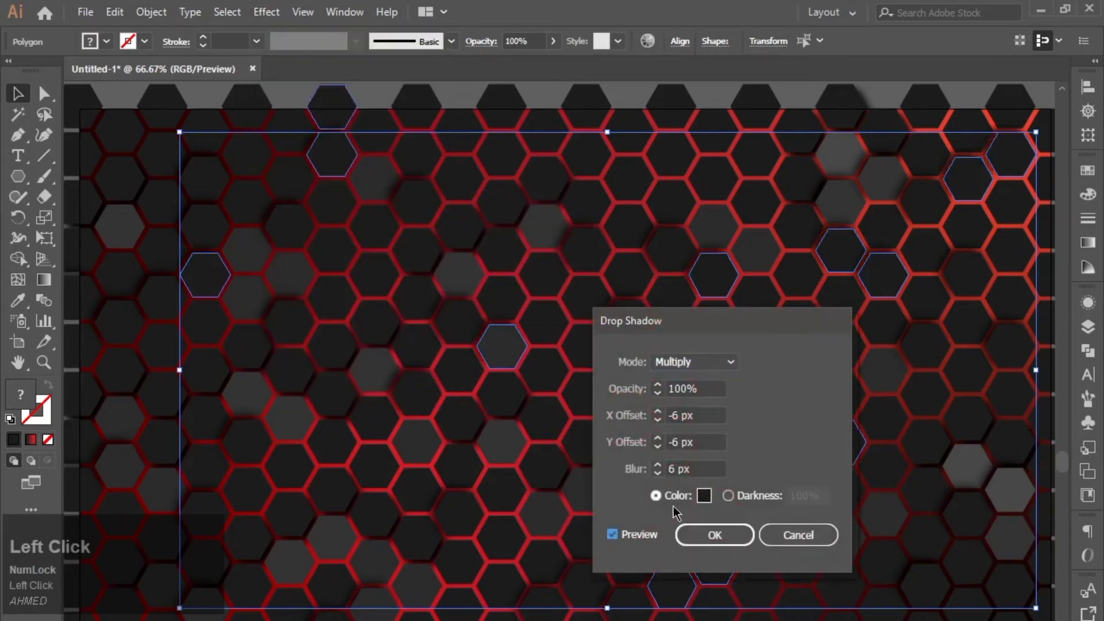
click(677, 441)
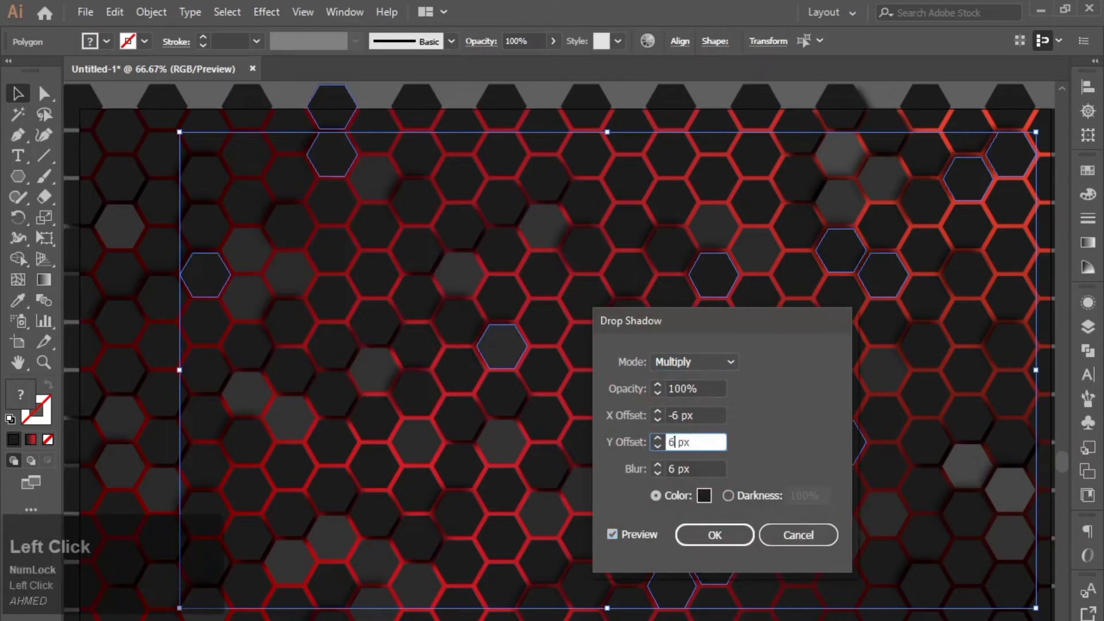
click(663, 423)
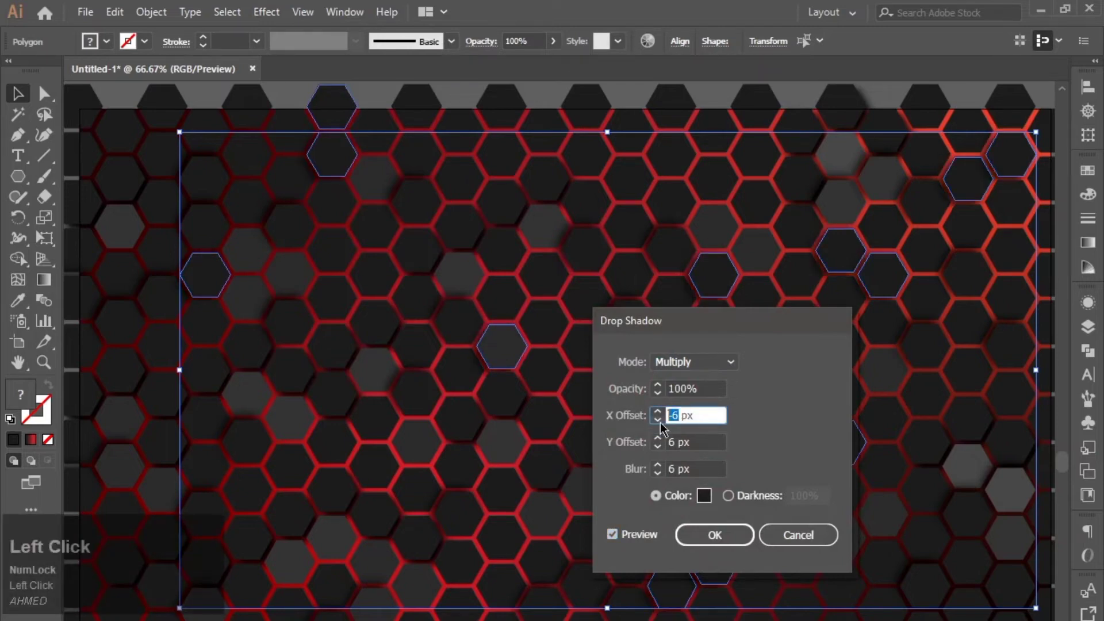
Step: Try a bright red colour for the drop shadow
click(703, 495)
drag(481, 295, 500, 310)
click(670, 281)
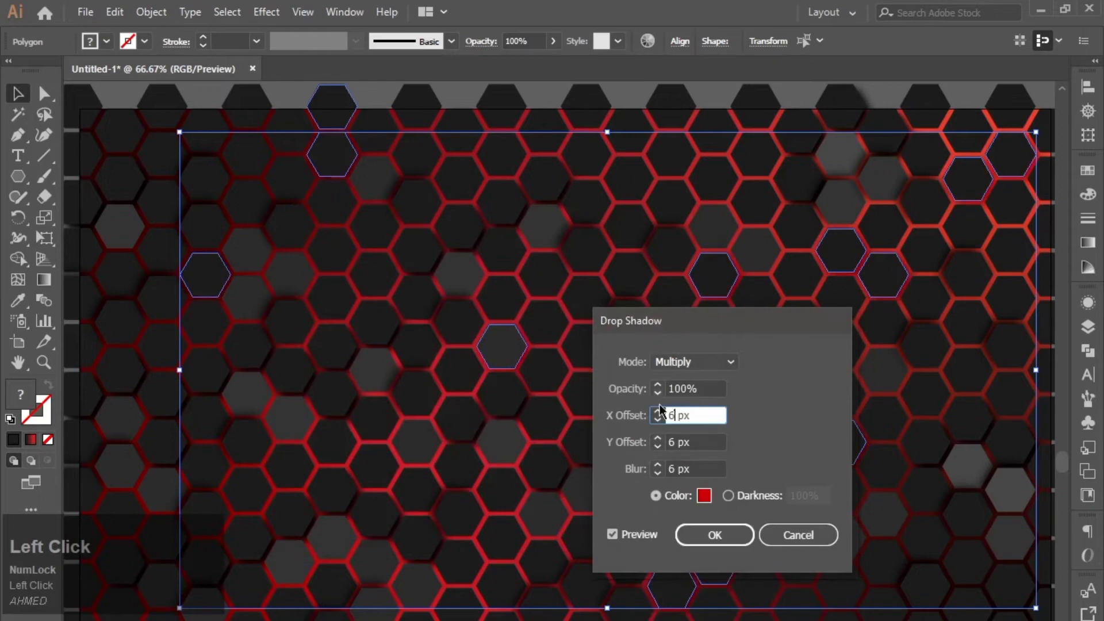
Step: Set the shadow colour to dark grey #3f3f3f, apply the effect and clear the selection
click(702, 495)
text(3f3f3f)
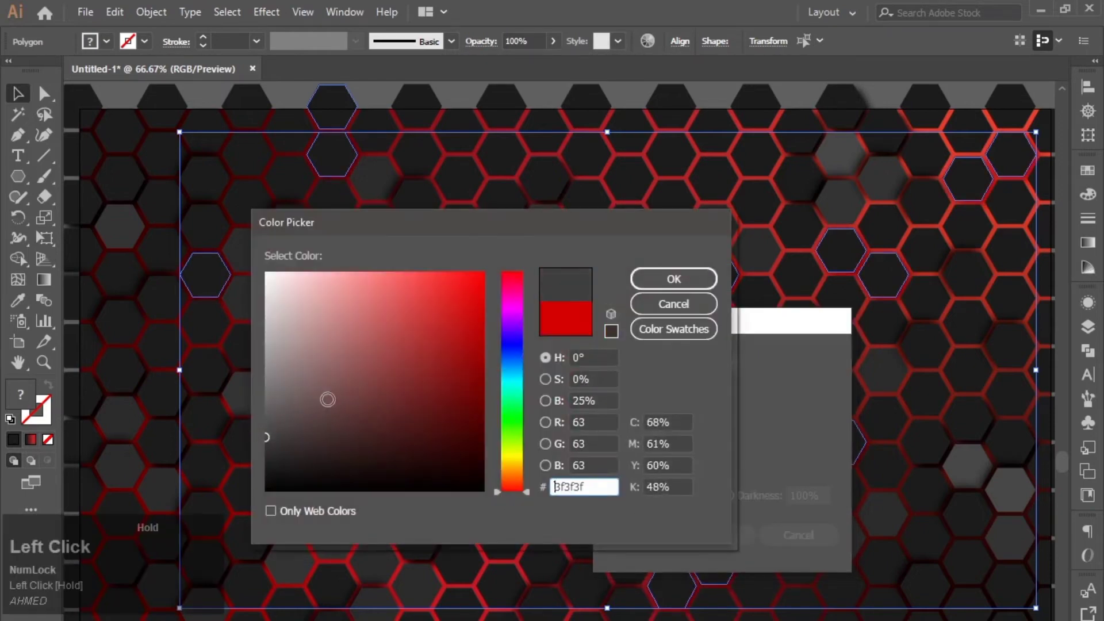
click(671, 279)
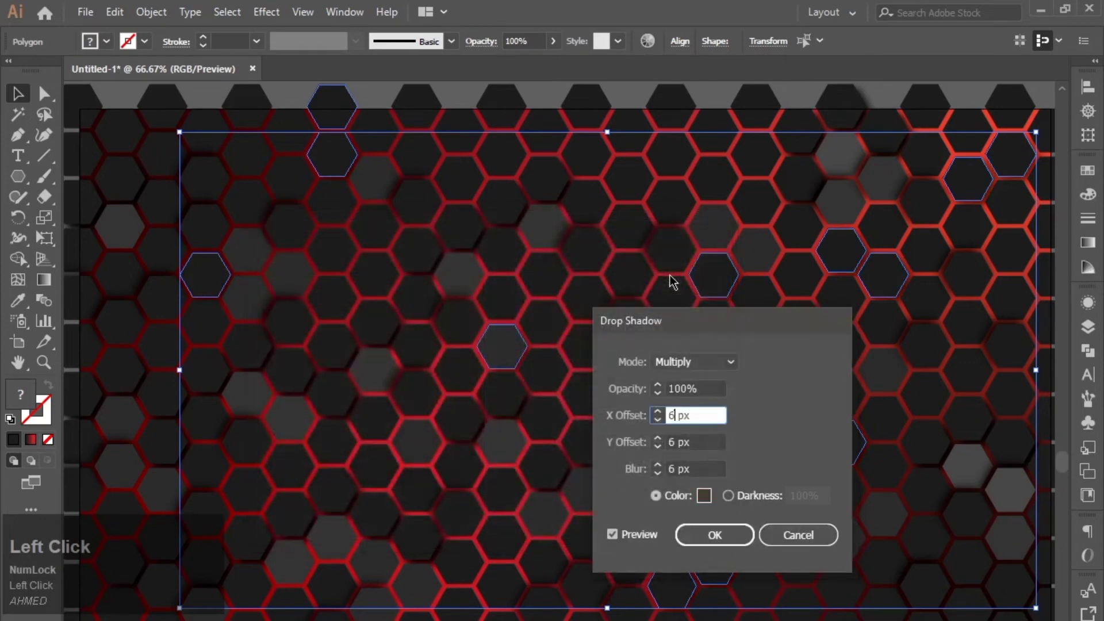
click(714, 533)
click(714, 534)
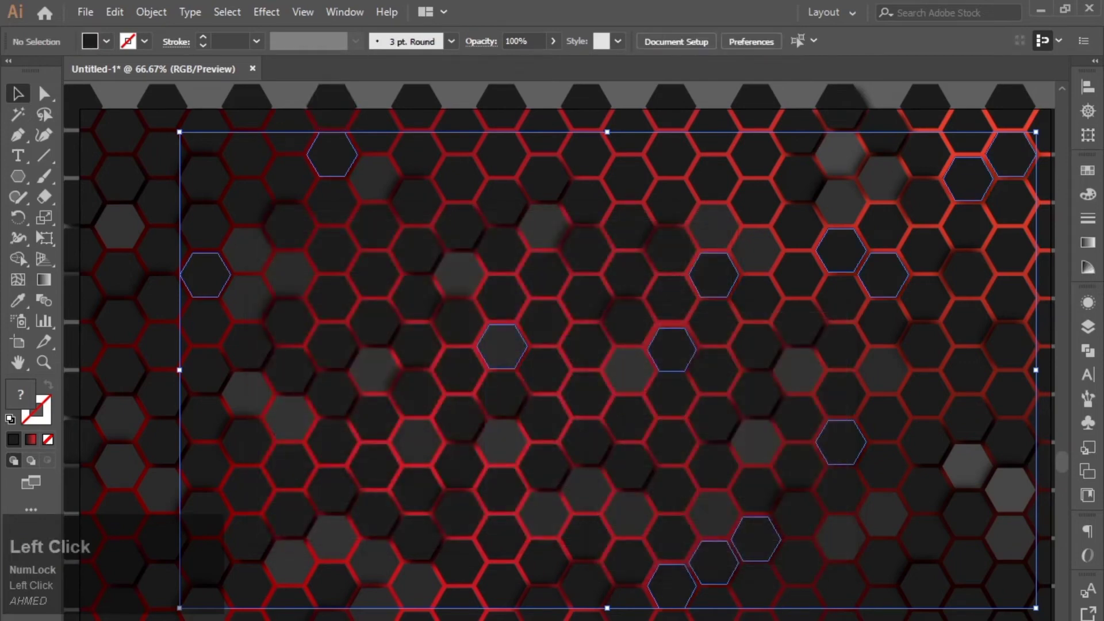
scroll(558, 351, down, 1)
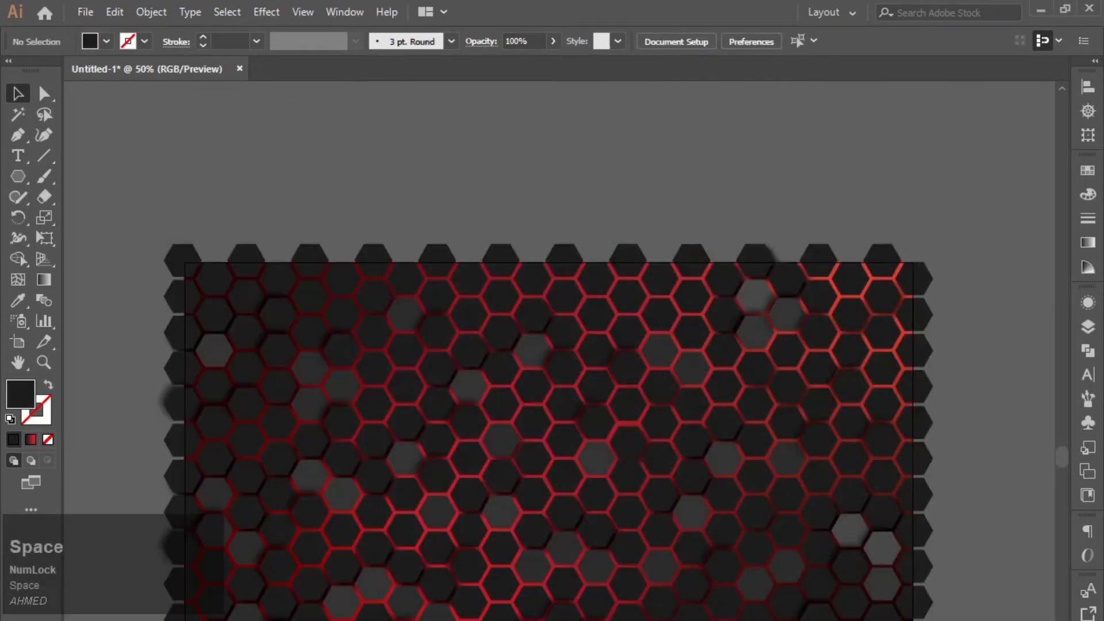
drag(496, 620, 490, 598)
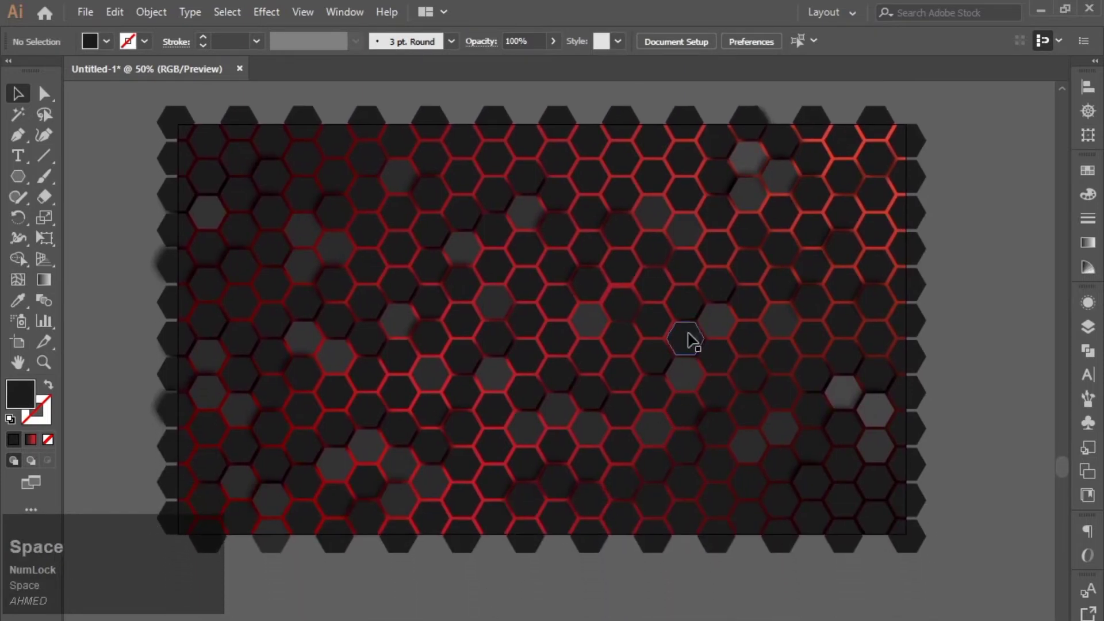
scroll(695, 311, down, 1)
scroll(690, 308, up, 1)
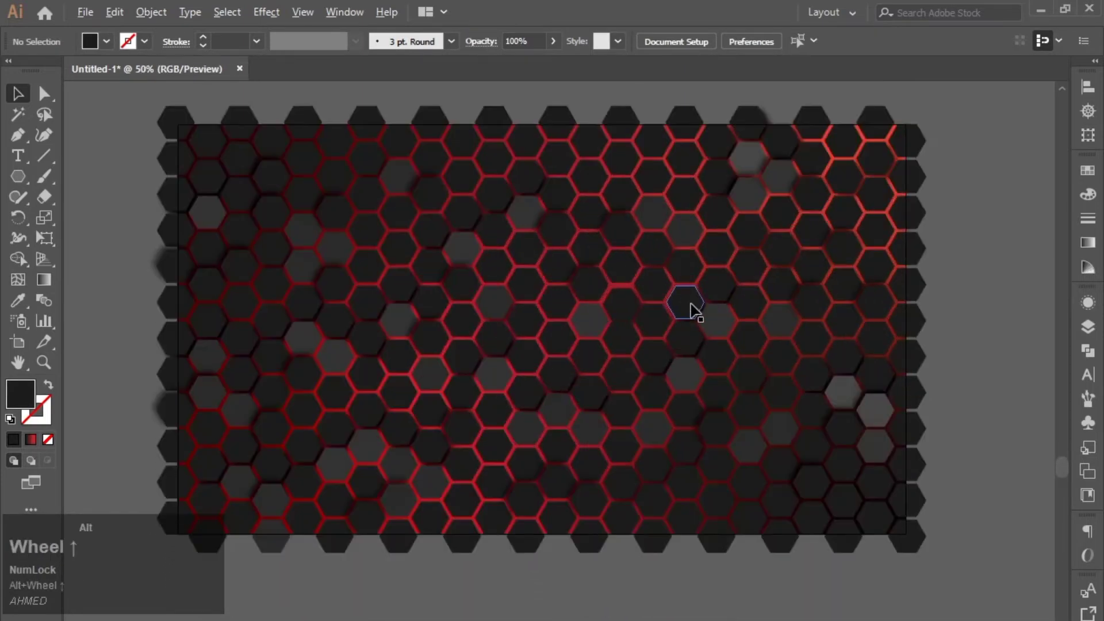
Step: Fill scattered dark hexagons across the pattern with solid black and clear the selection
click(841, 526)
click(96, 141)
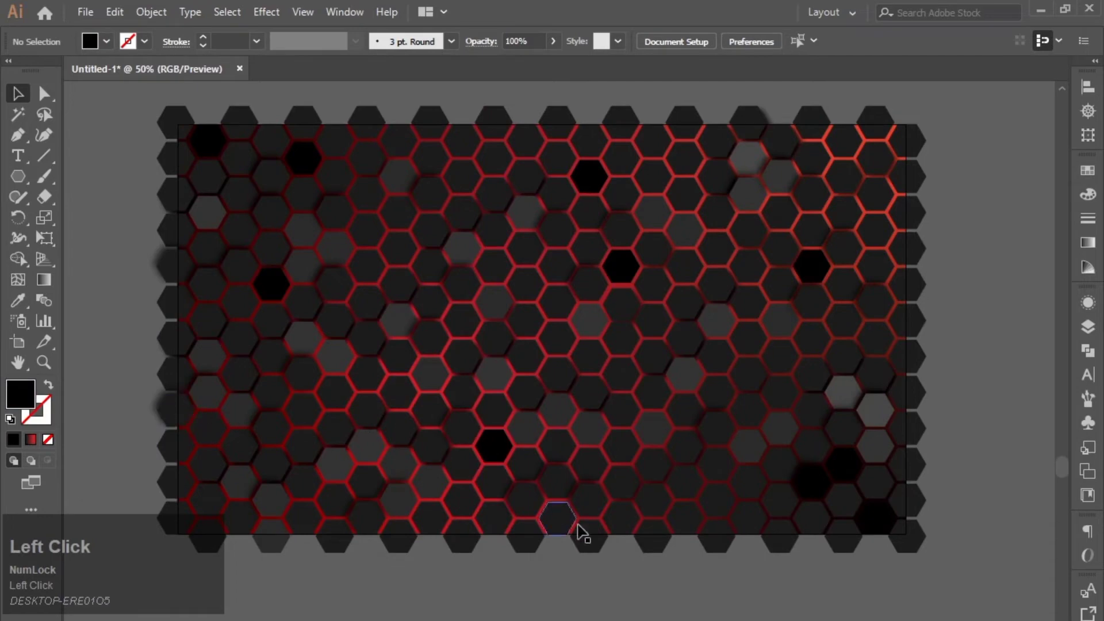
Step: Select six more scattered dark hexagons, fill them with near-black #0c0c0c and clear the selection
alt+click(314, 418)
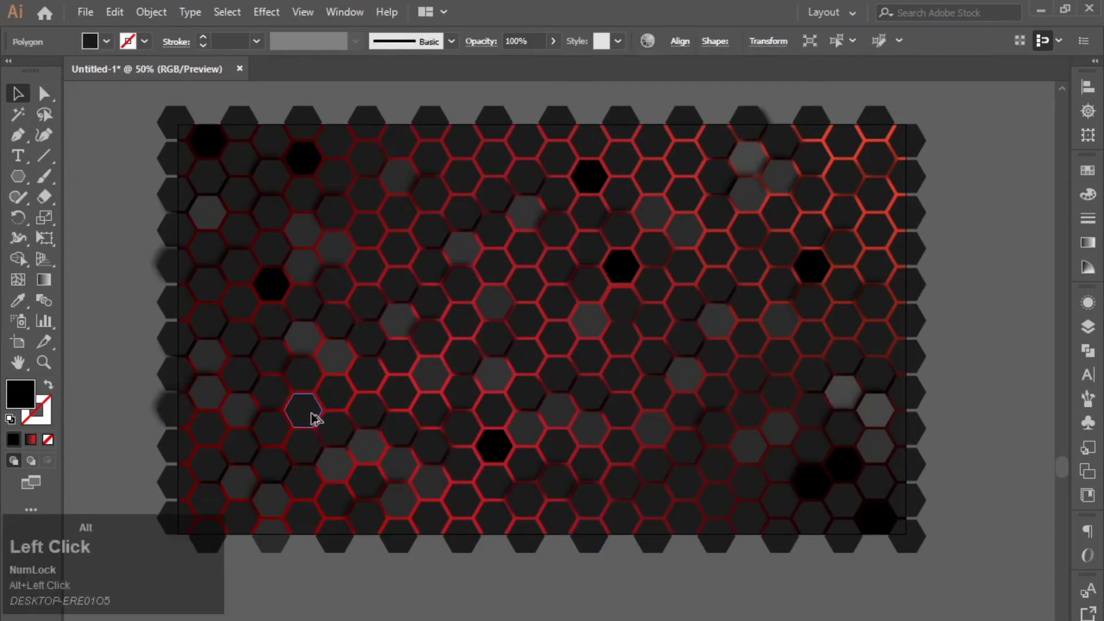
shift+click(600, 488)
shift+click(750, 342)
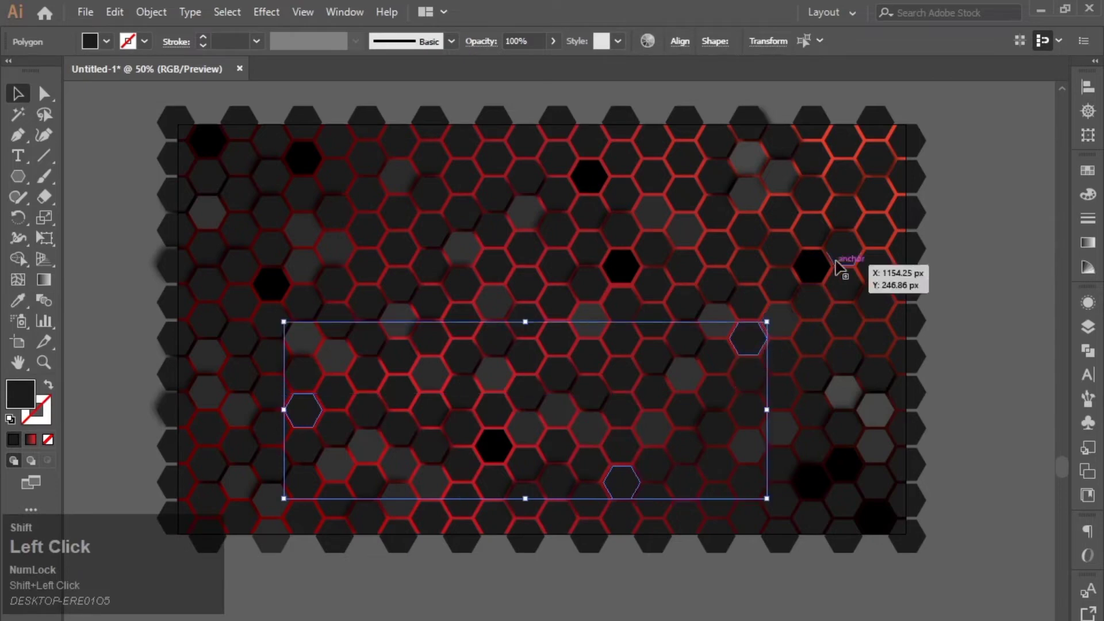
shift+click(840, 262)
shift+click(457, 183)
shift+click(430, 198)
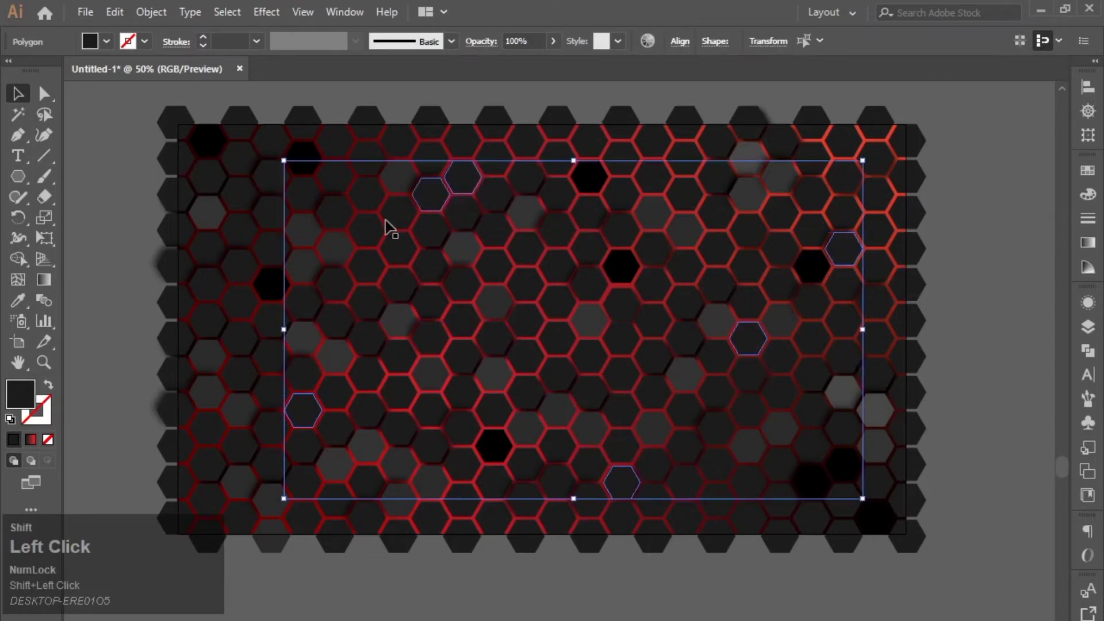
shift+click(208, 256)
double_click(31, 384)
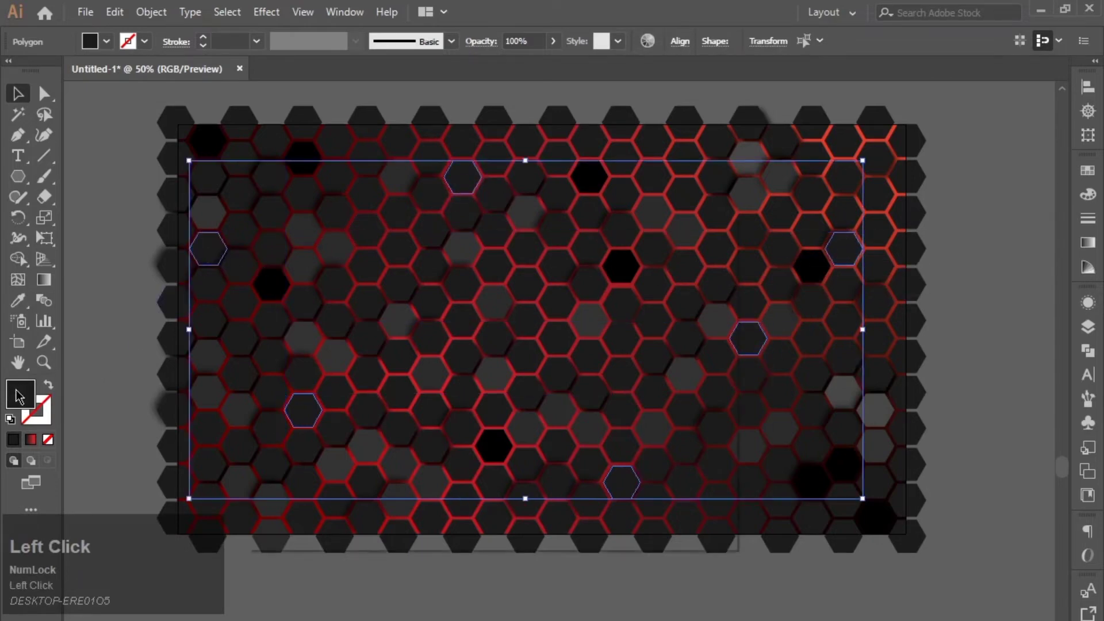
drag(266, 467, 266, 481)
click(673, 279)
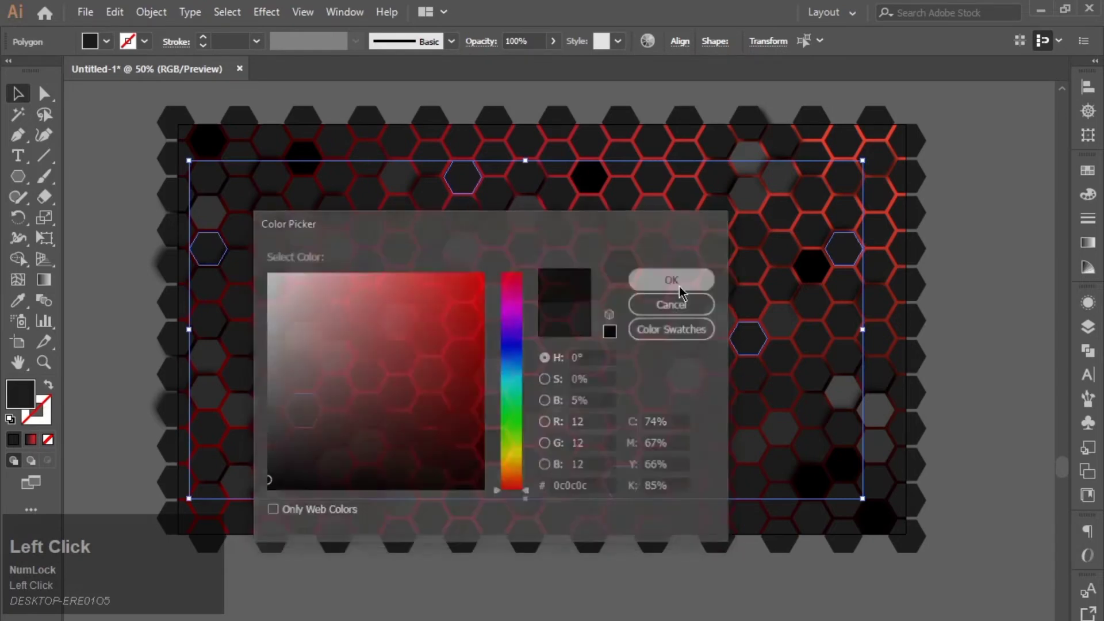
click(169, 365)
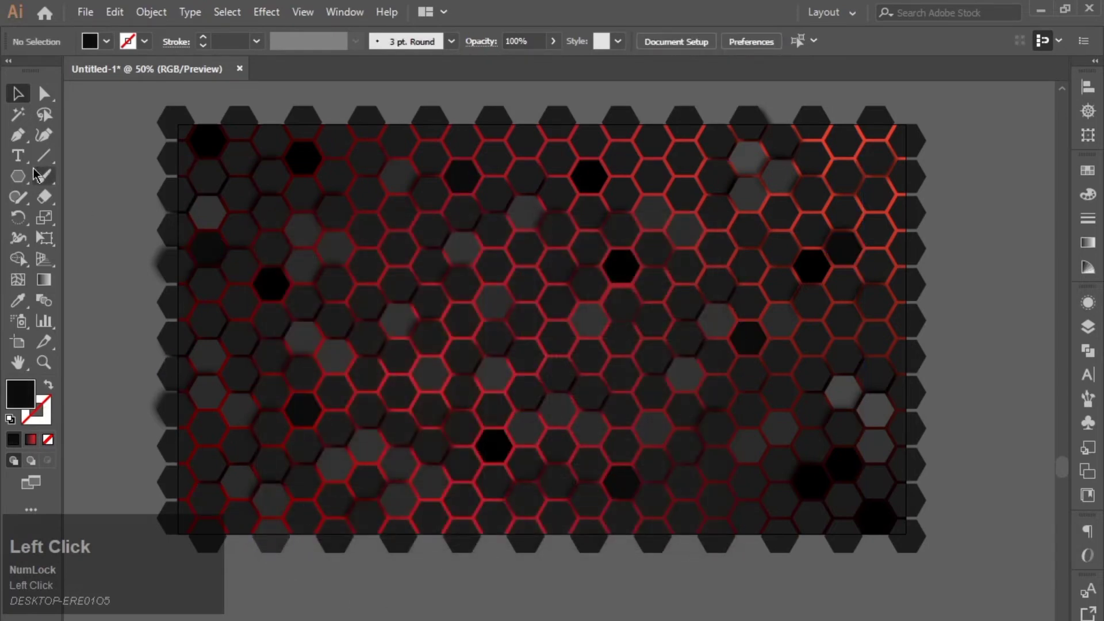
click(18, 114)
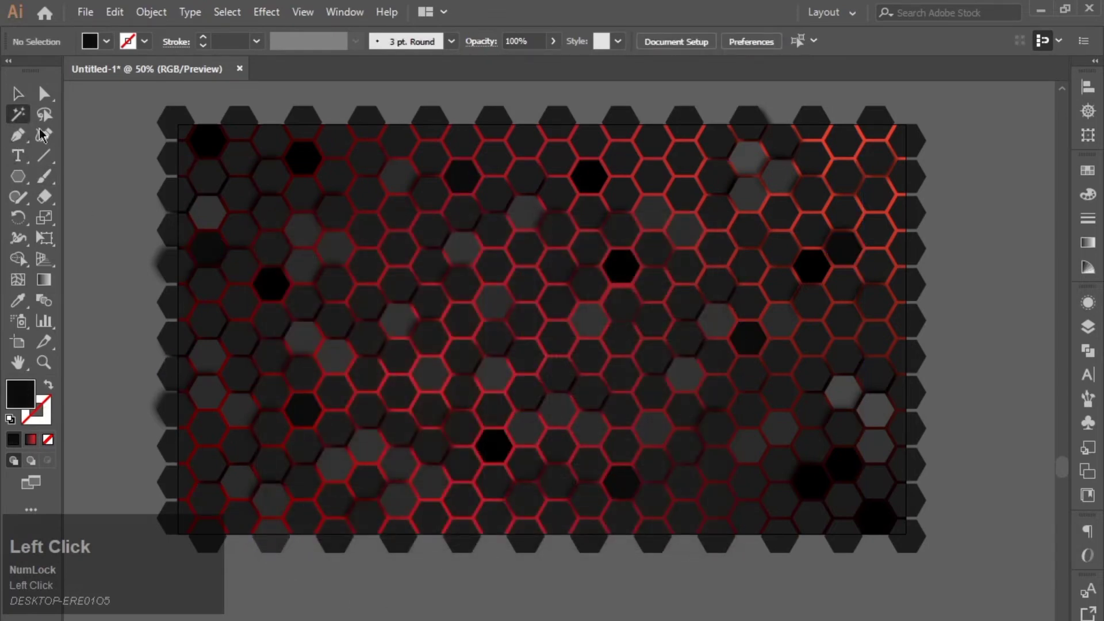
click(486, 452)
key(ctrl+h)
click(111, 246)
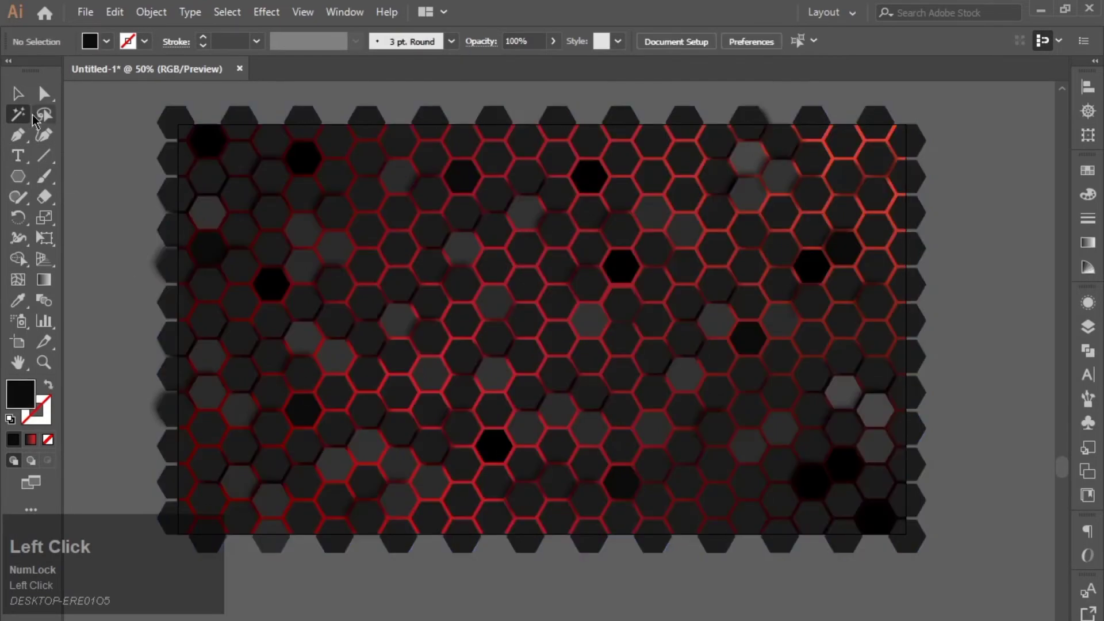
click(18, 93)
click(496, 447)
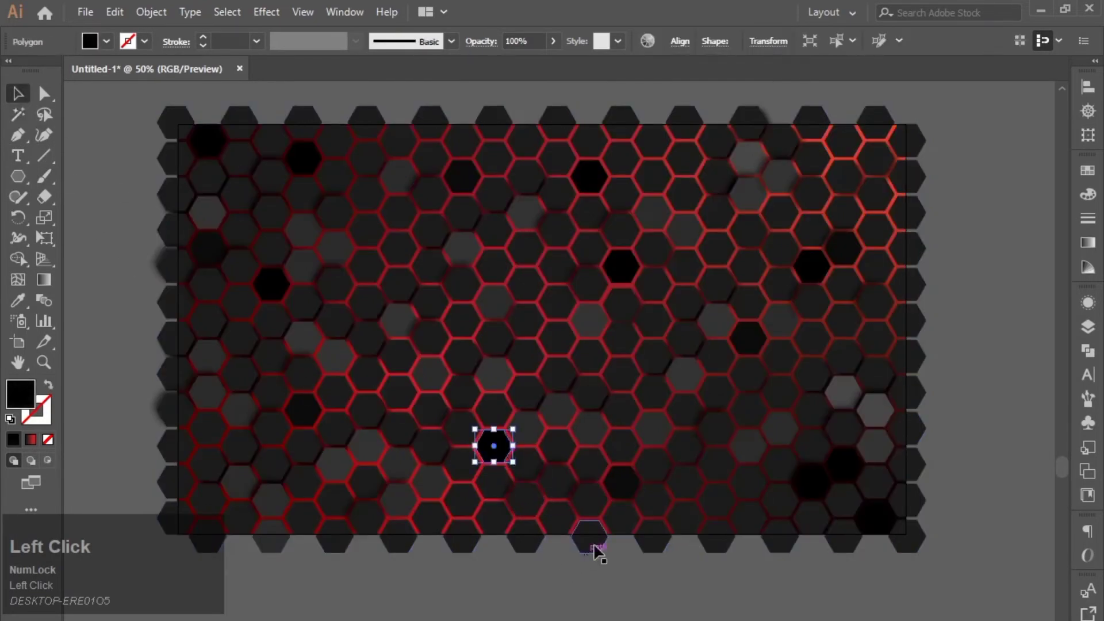
click(608, 613)
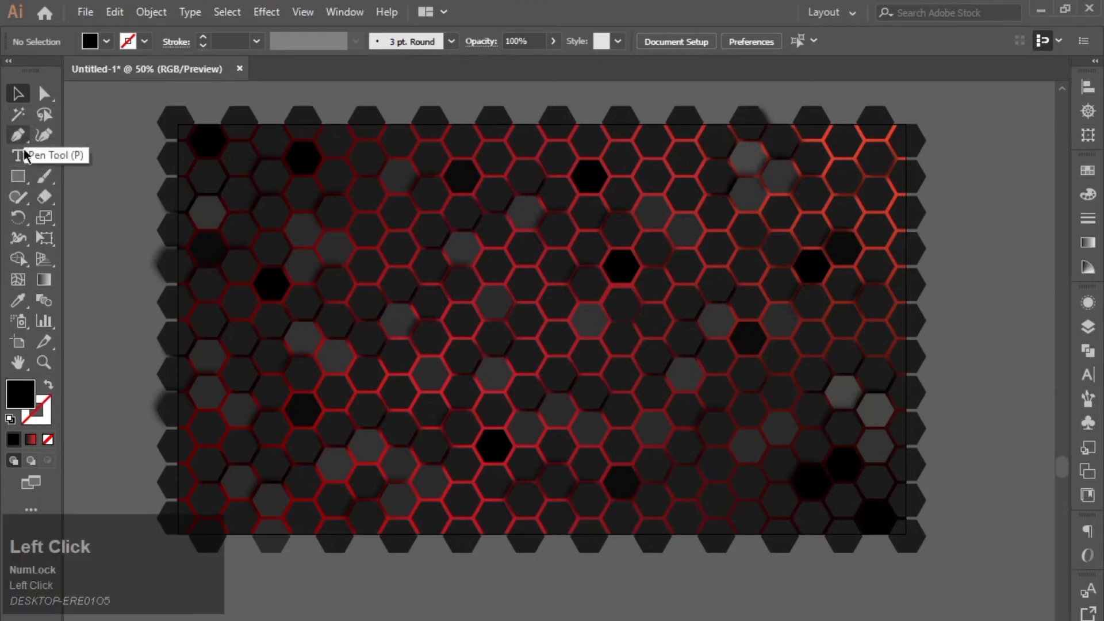
Step: Create a black rectangle 1280 px wide and 720 px high over the hexagon pattern
click(21, 176)
scroll(179, 124, up, 1)
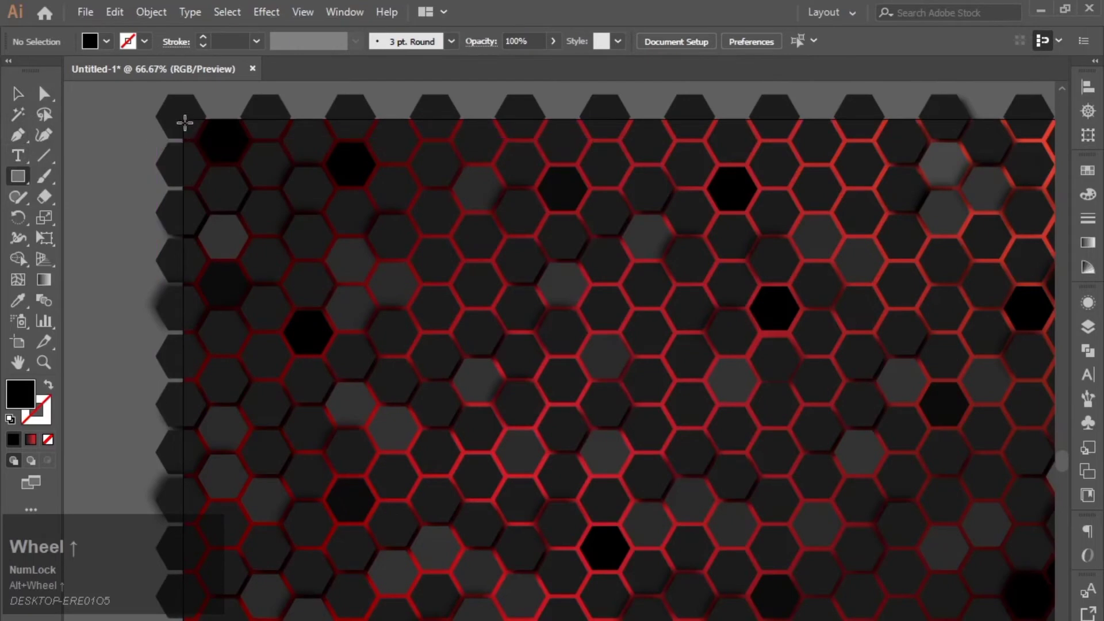
scroll(182, 122, down, 1)
click(329, 321)
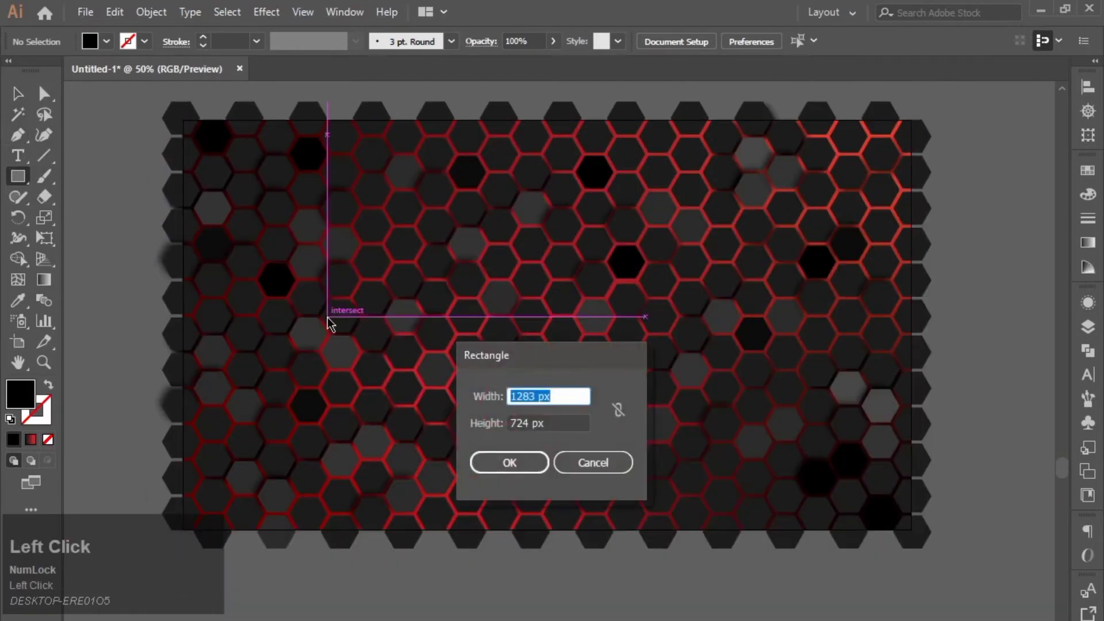
text(1280)
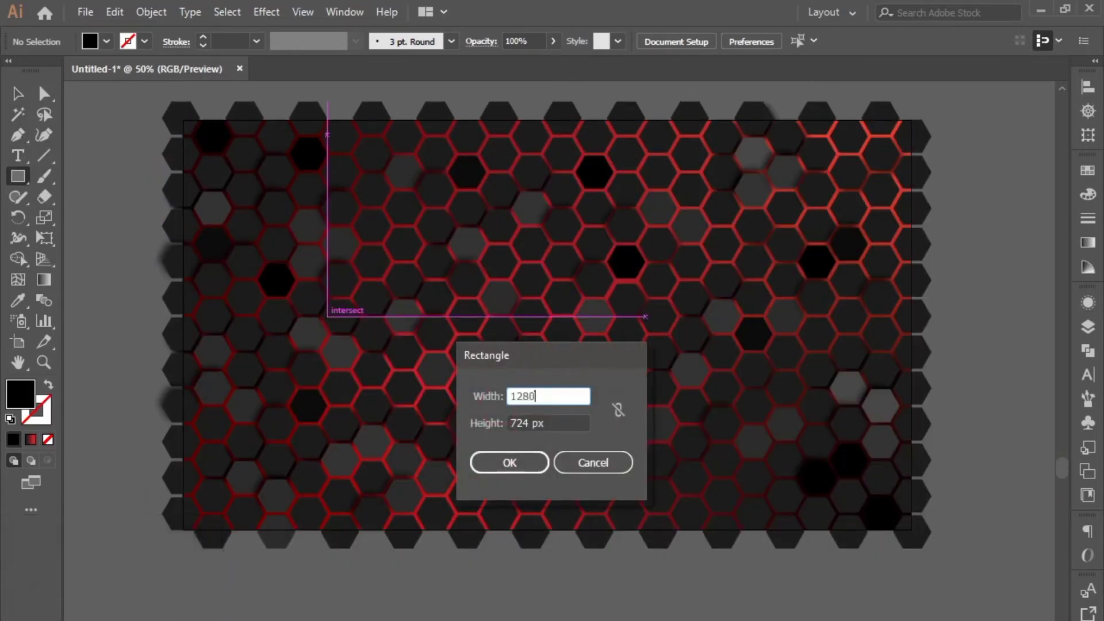
click(518, 423)
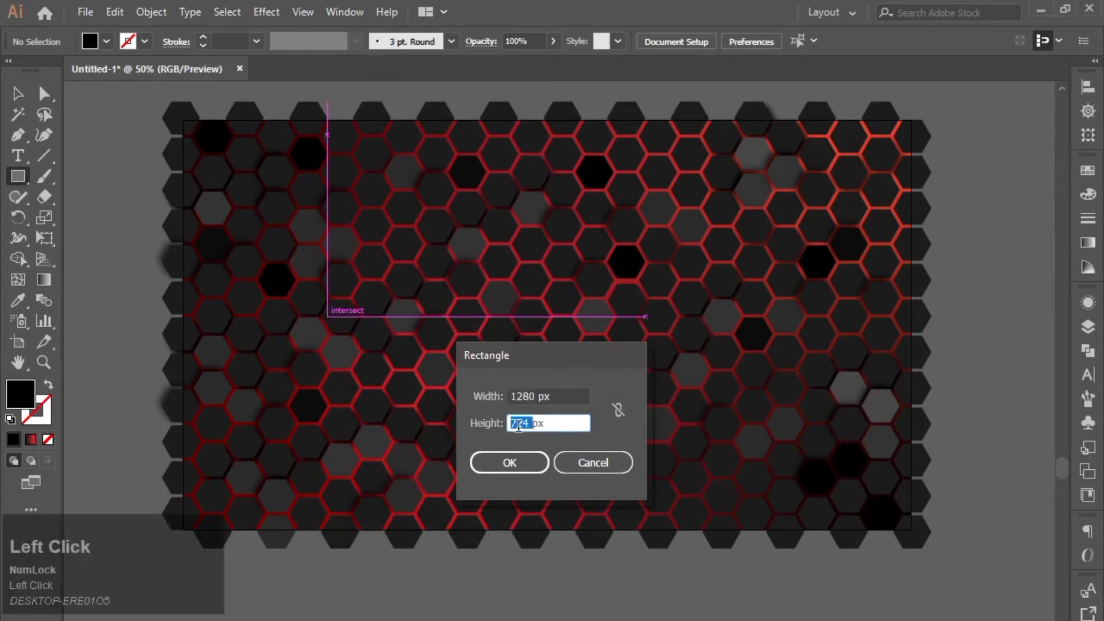
text(720px)
click(506, 460)
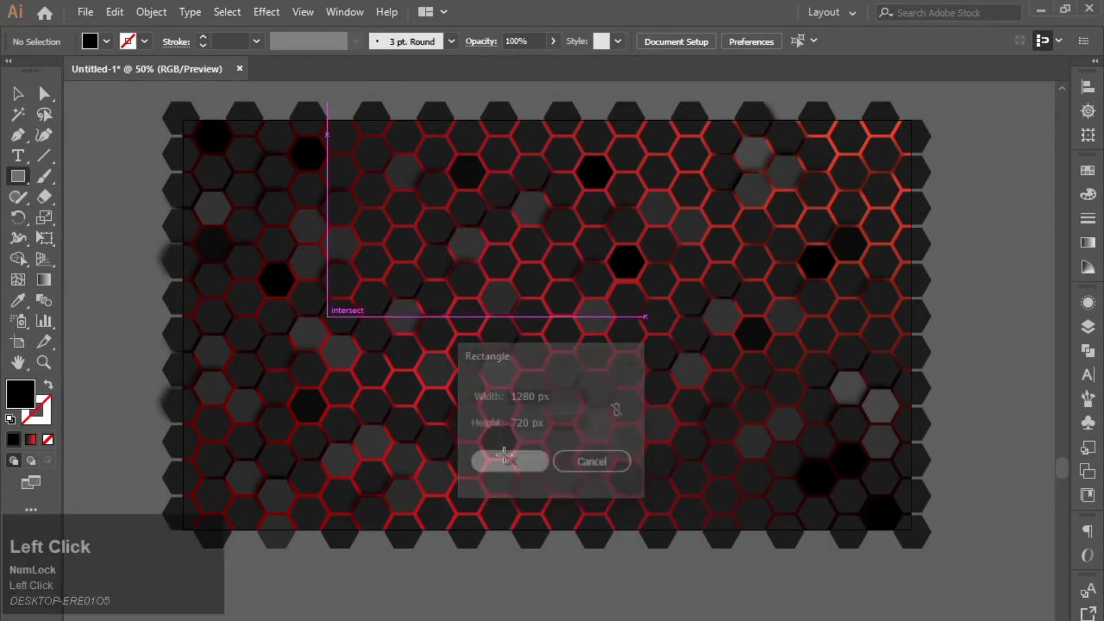
Step: Centre the black rectangle horizontally and vertically on the artboard
click(1085, 91)
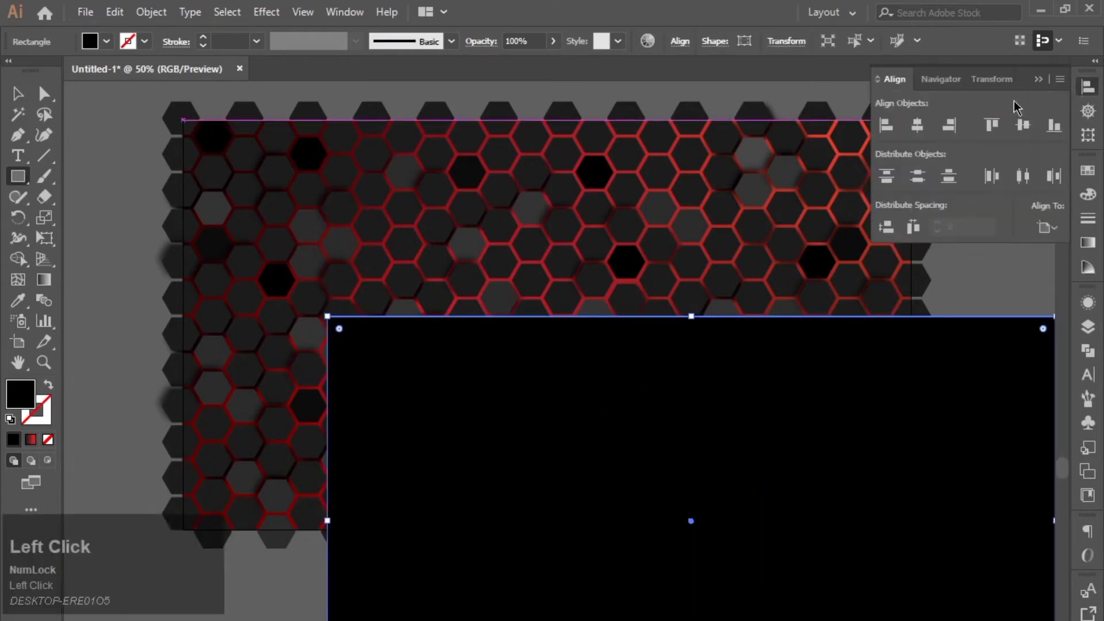
click(918, 126)
click(1023, 125)
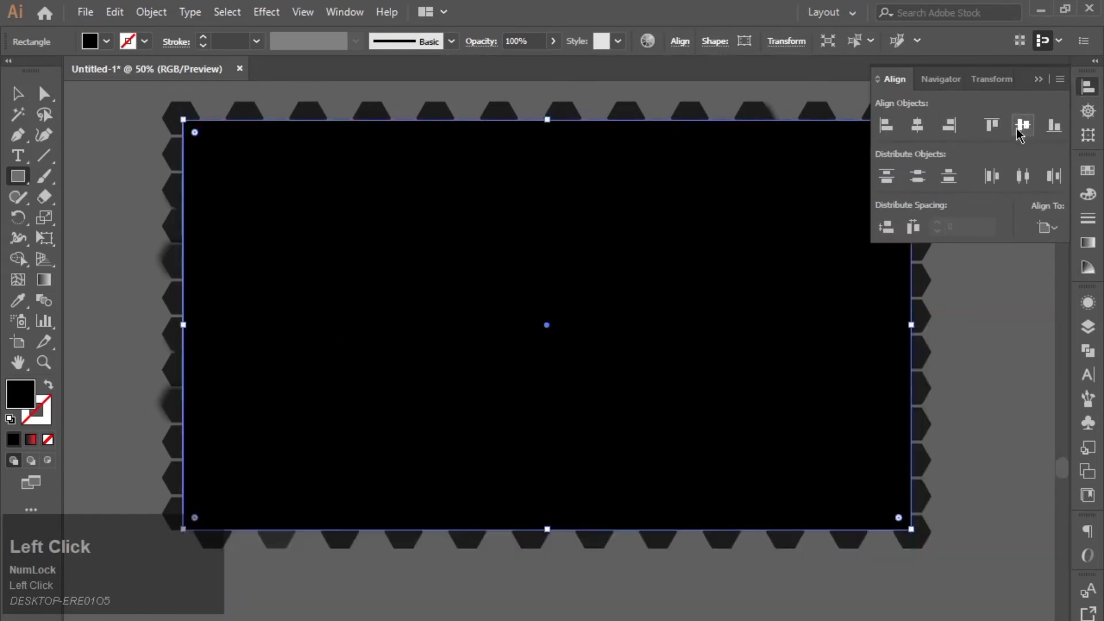
click(1035, 86)
Step: Select the hexagon artwork together with the black rectangle, make a clipping mask from them and clear the selection
click(25, 96)
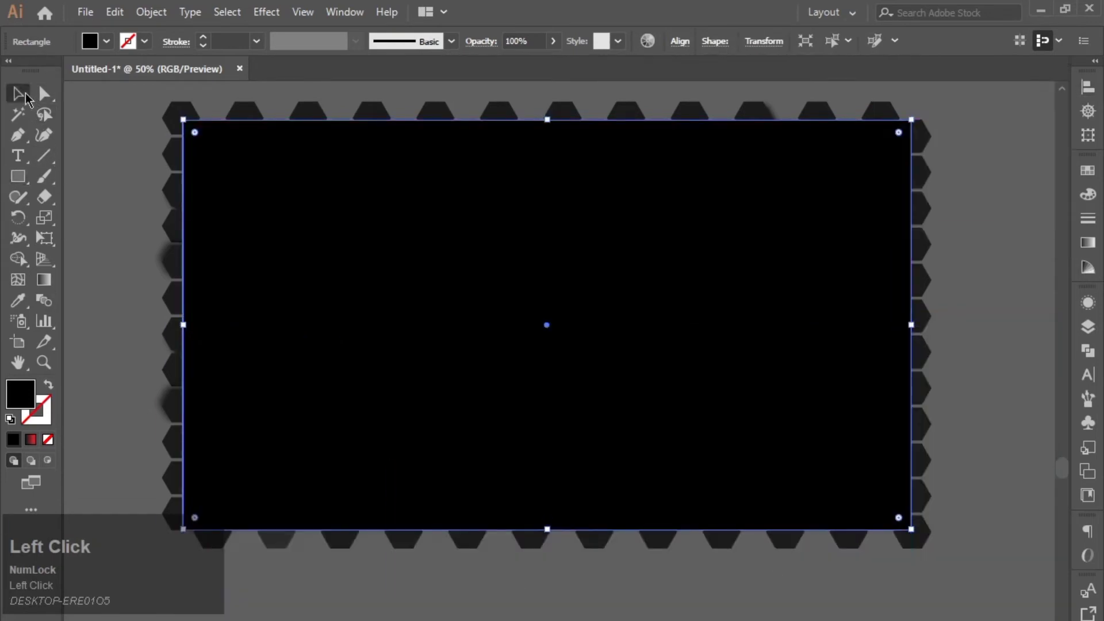
drag(134, 117, 956, 594)
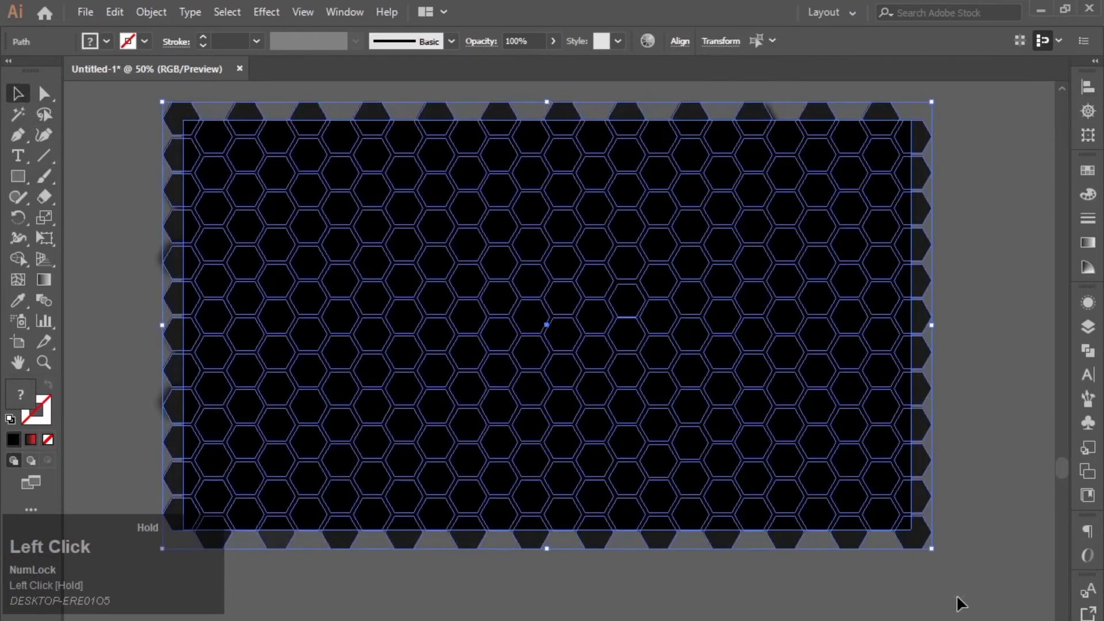
right_click(290, 184)
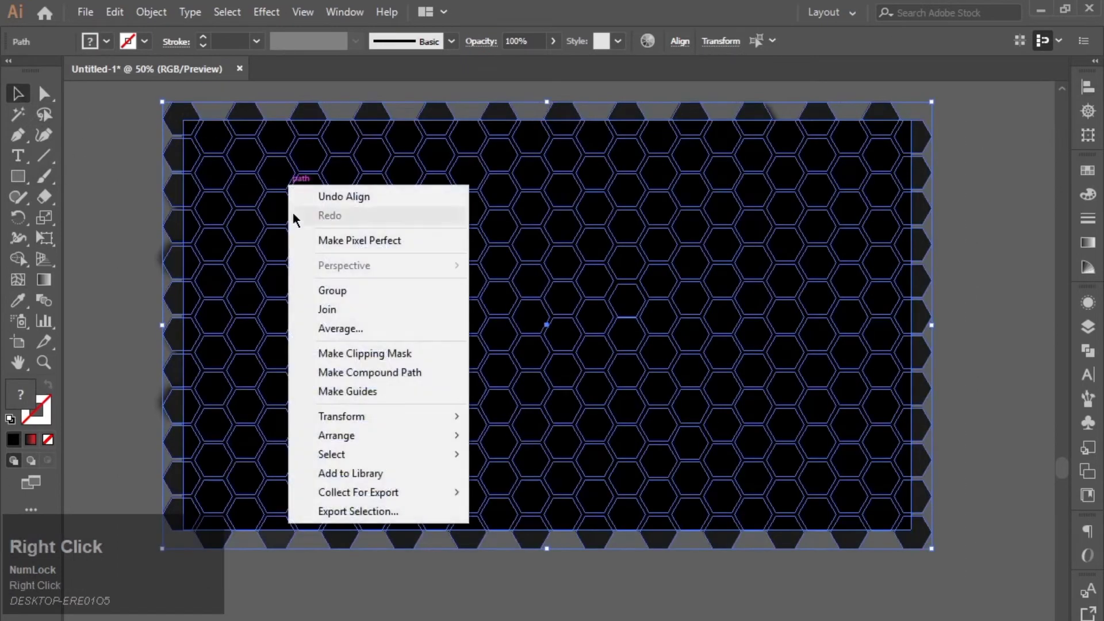
click(323, 351)
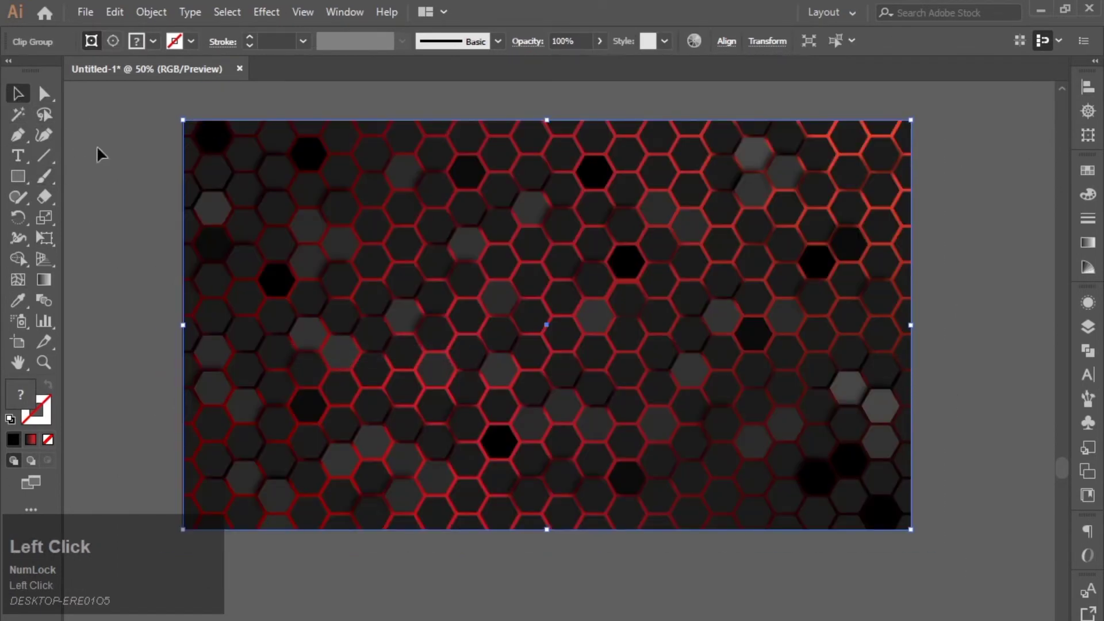
click(123, 174)
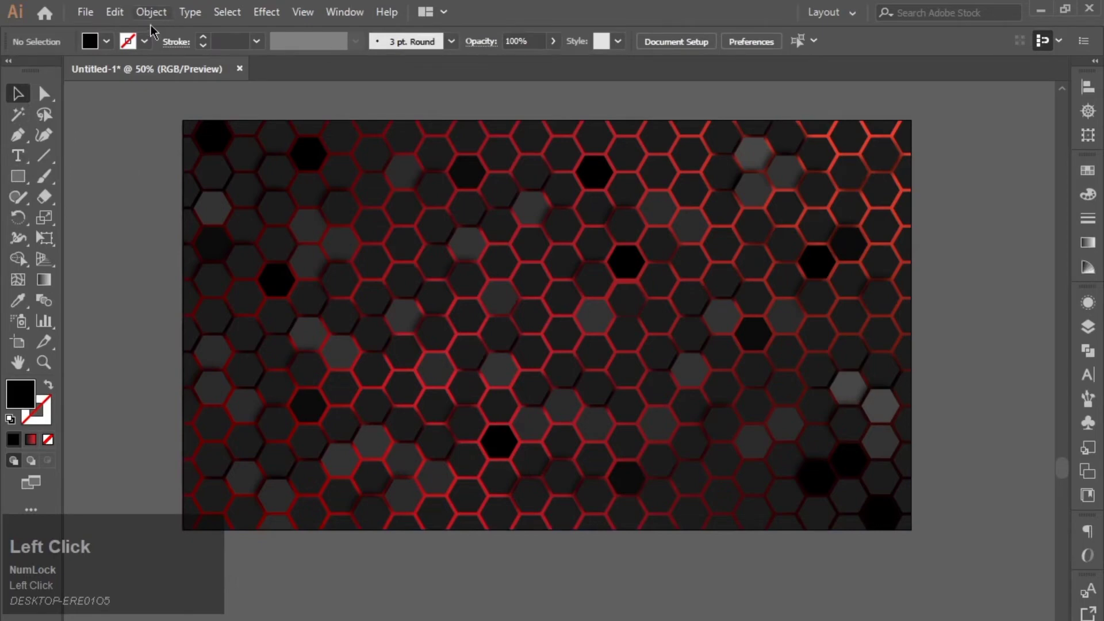
Step: Select the clipped hexagon artwork and lock it
drag(157, 117, 714, 471)
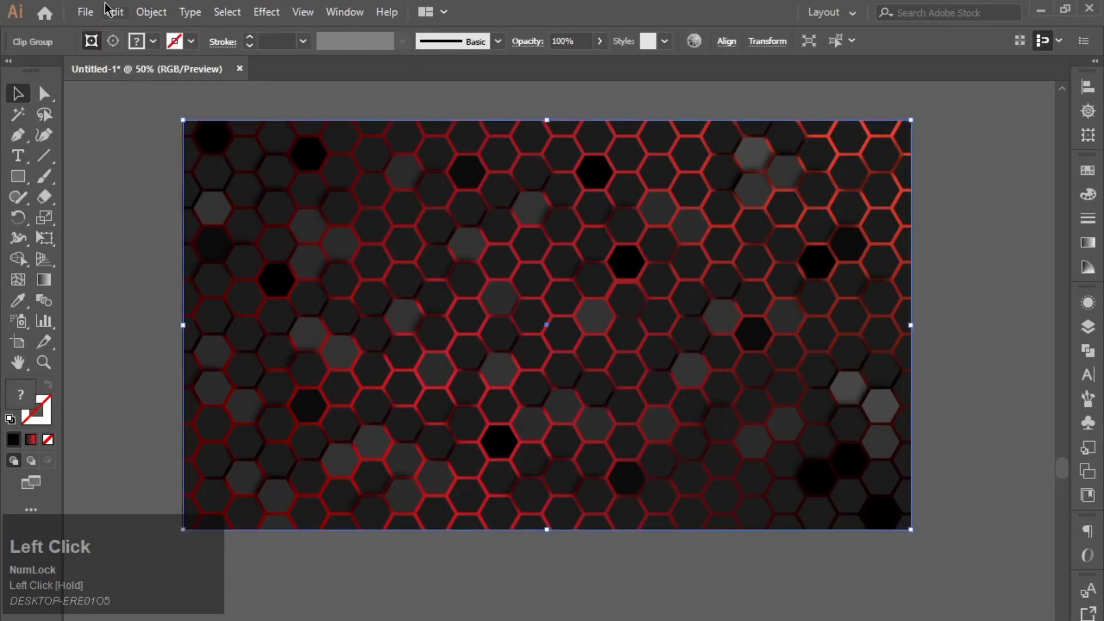
click(146, 10)
mouse_move(205, 109)
click(397, 114)
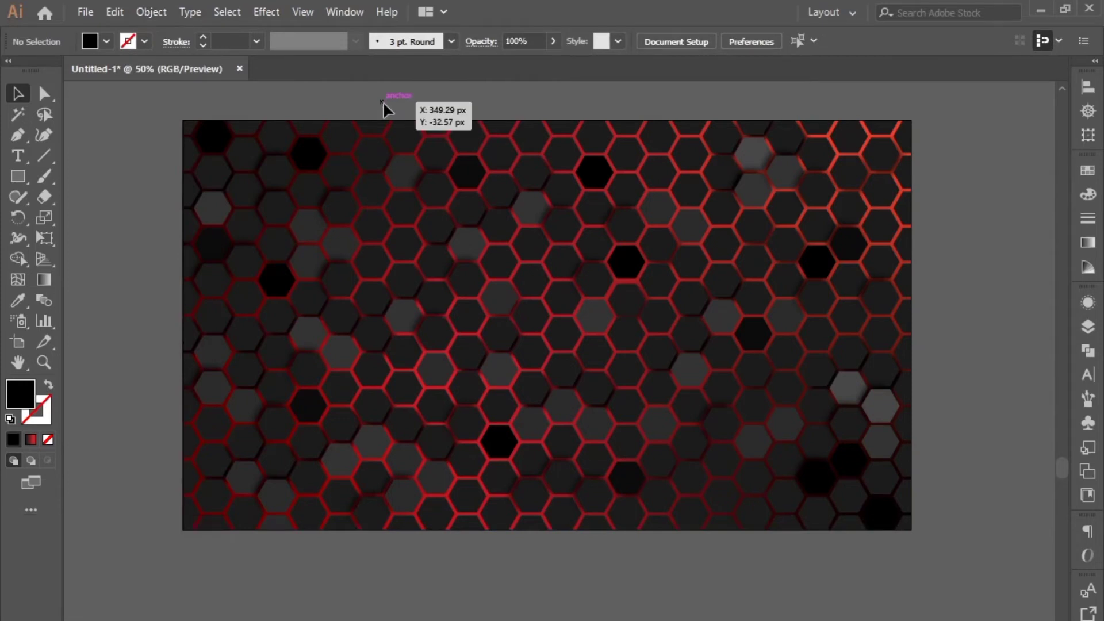
Step: Draw a black horizontal band across the full artboard width and centre it vertically on the artboard
click(19, 176)
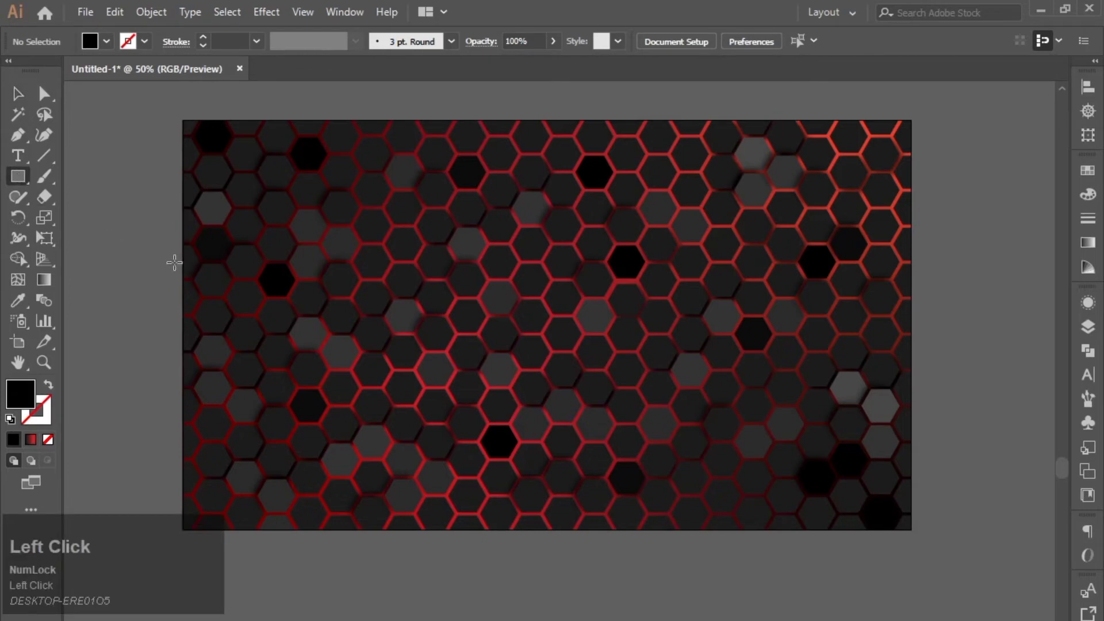
drag(182, 265, 911, 360)
click(1087, 89)
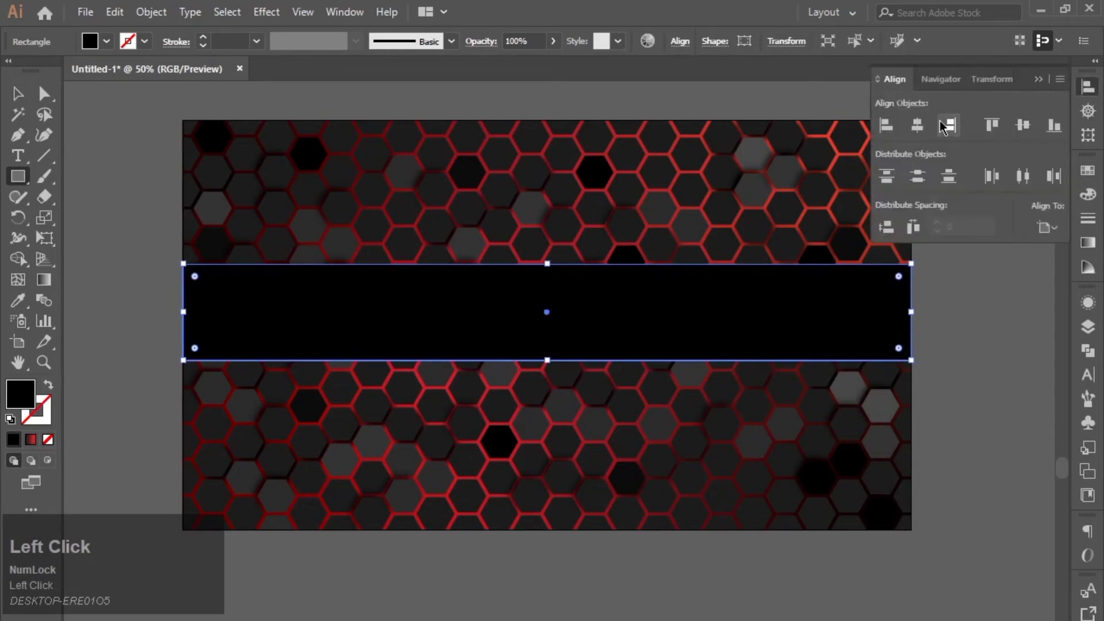
click(1023, 125)
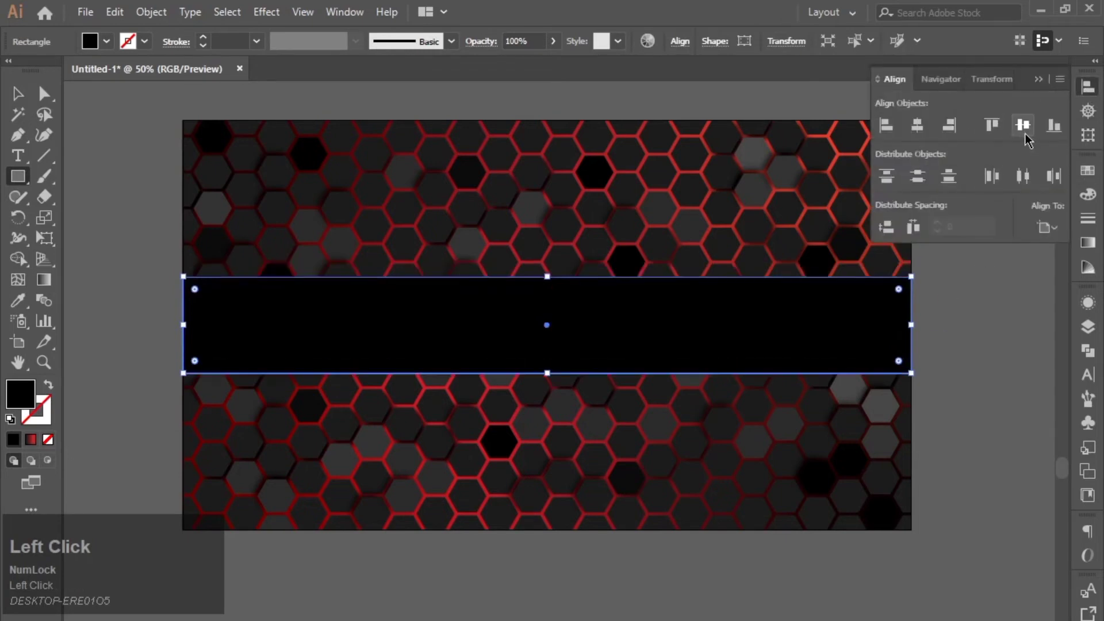
click(1039, 79)
click(18, 93)
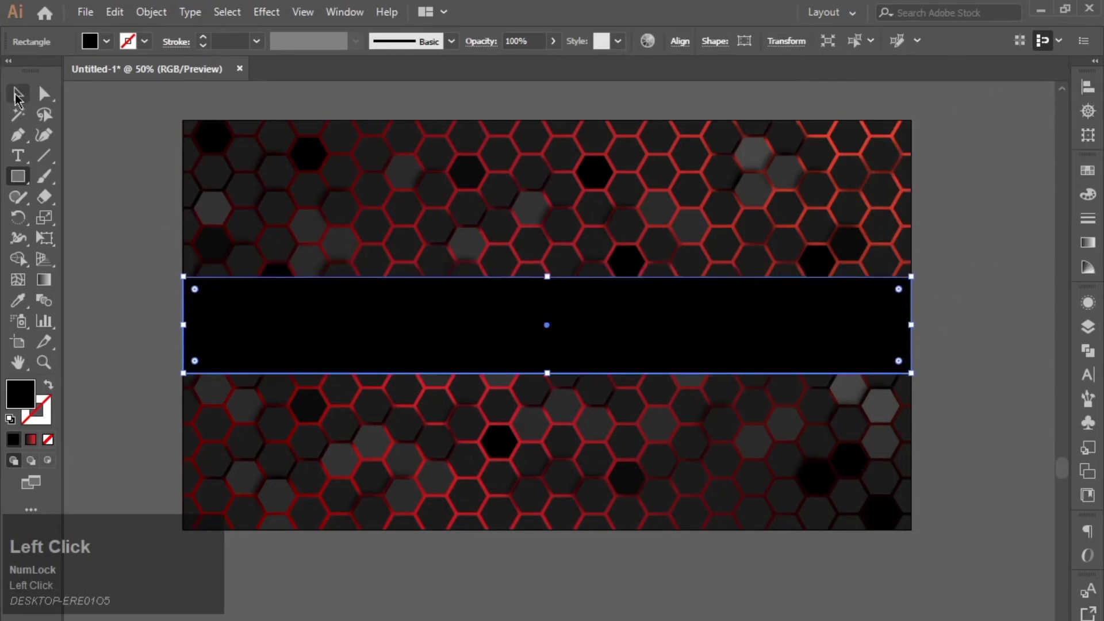
click(101, 180)
Step: Change the fill colour of the horizontal band to #1c1c1c
click(377, 358)
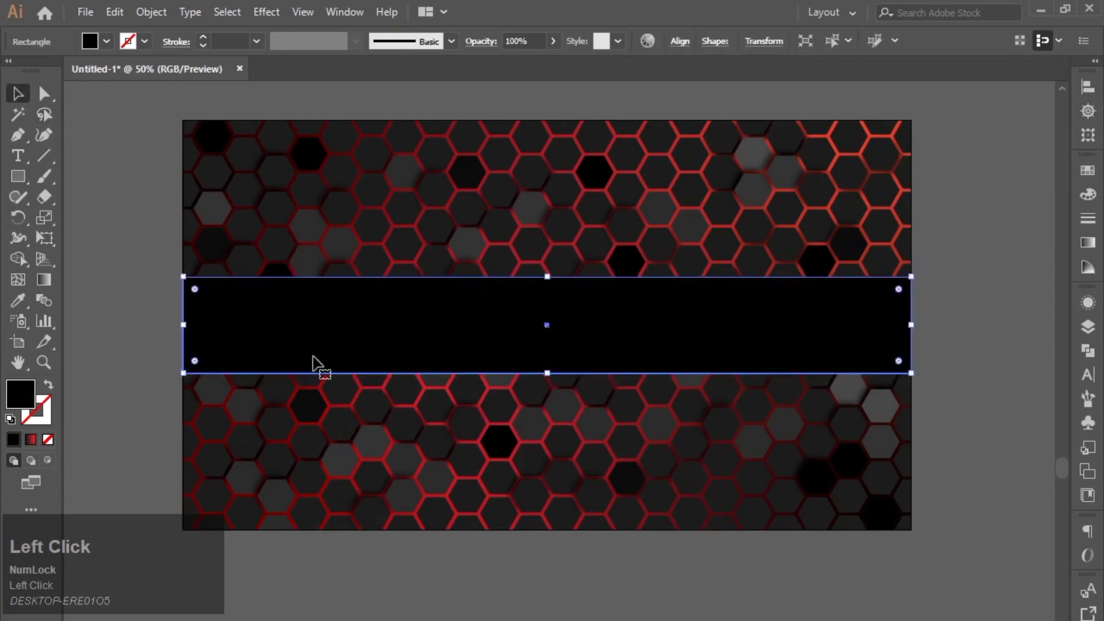
double_click(22, 400)
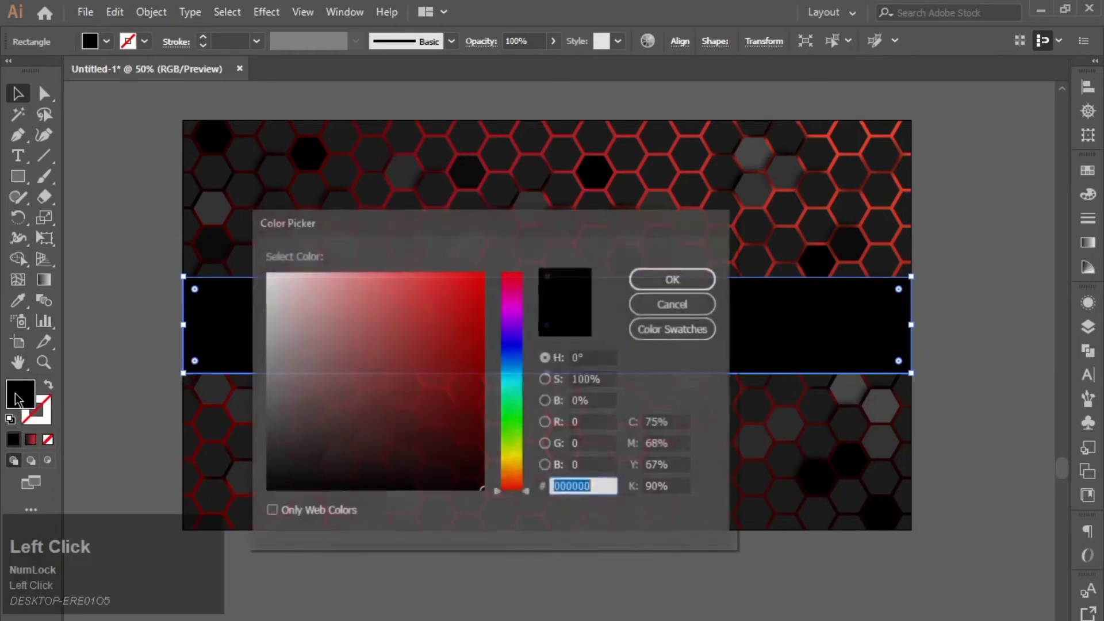
drag(301, 363, 249, 456)
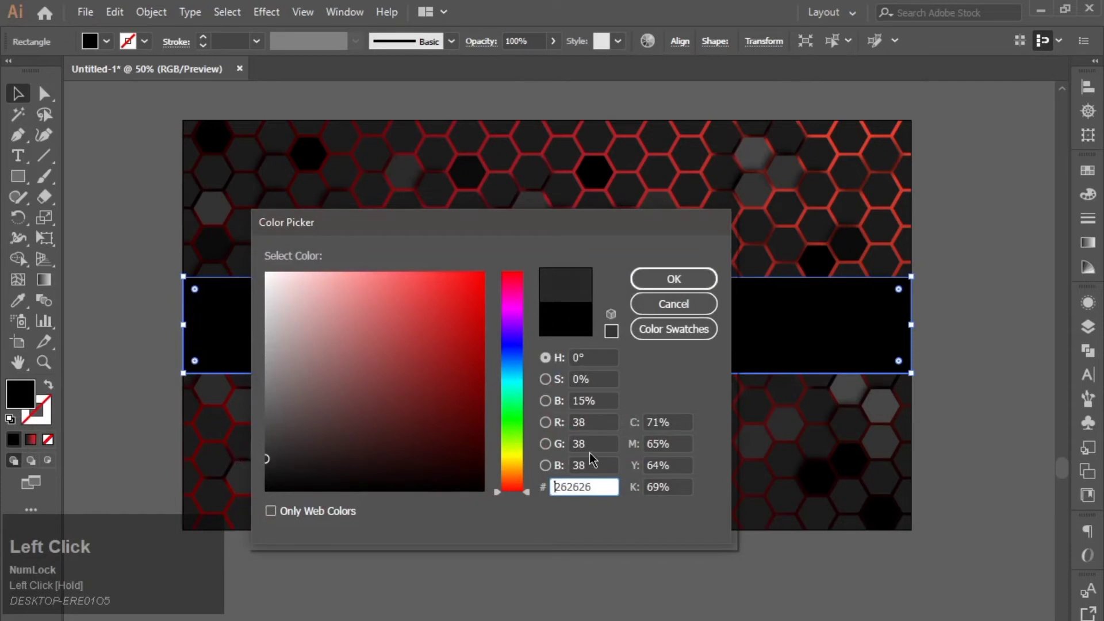
click(571, 489)
text(c1c1)
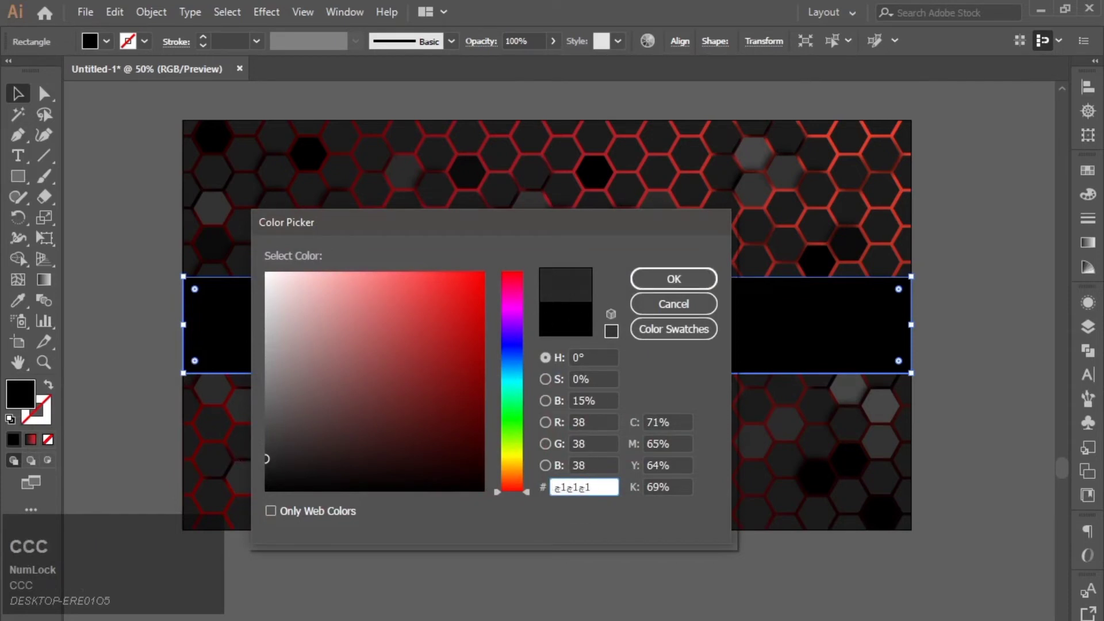
key(super+space)
text(1)
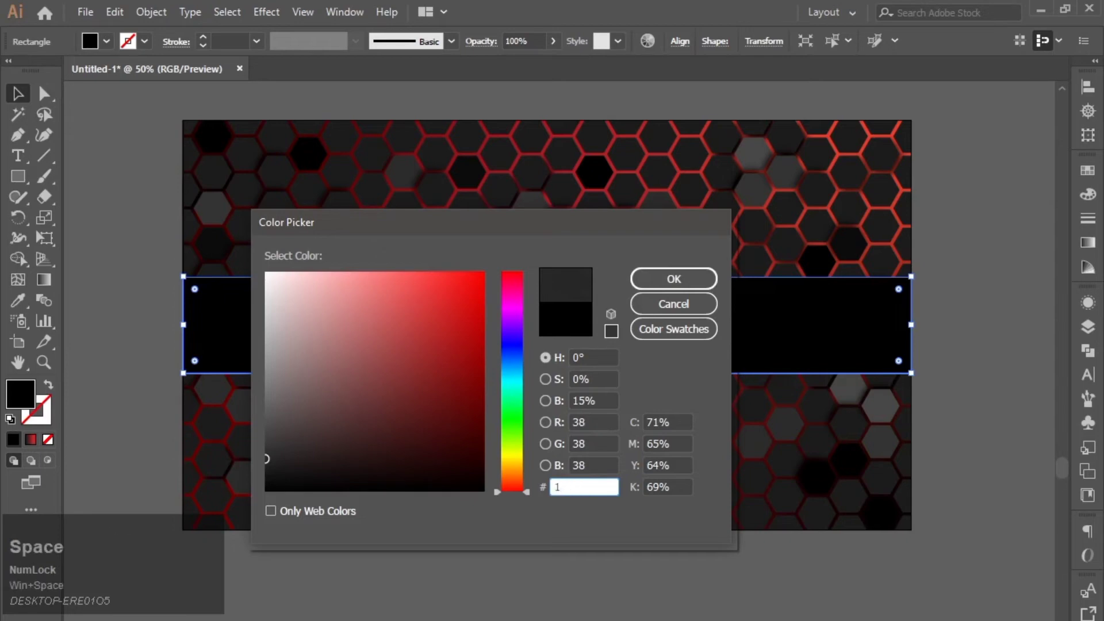
text(c1c1c)
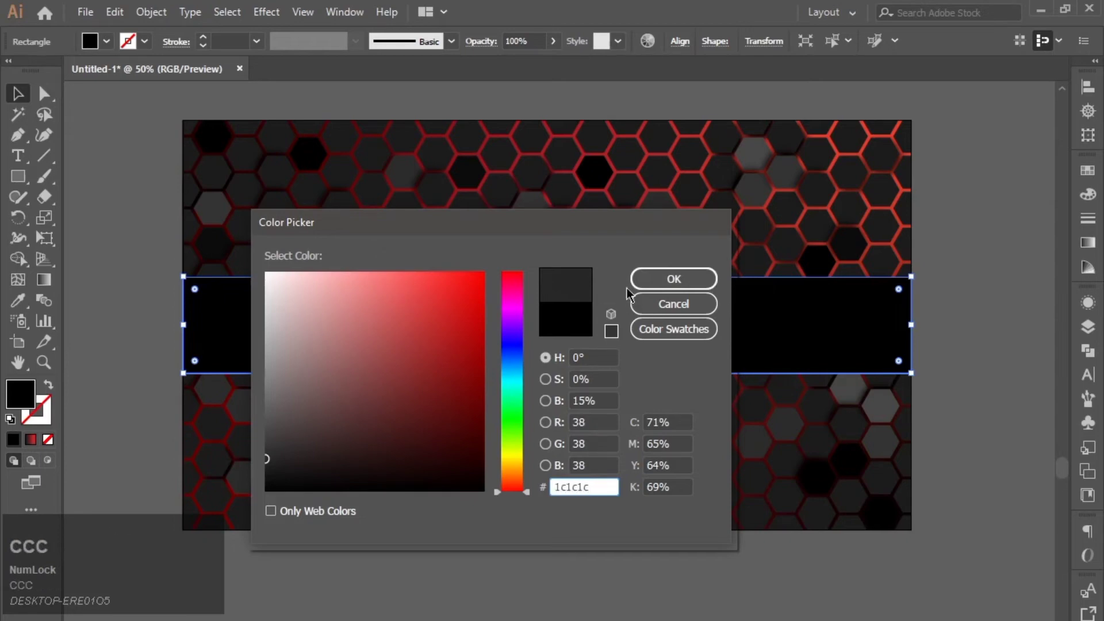
click(648, 284)
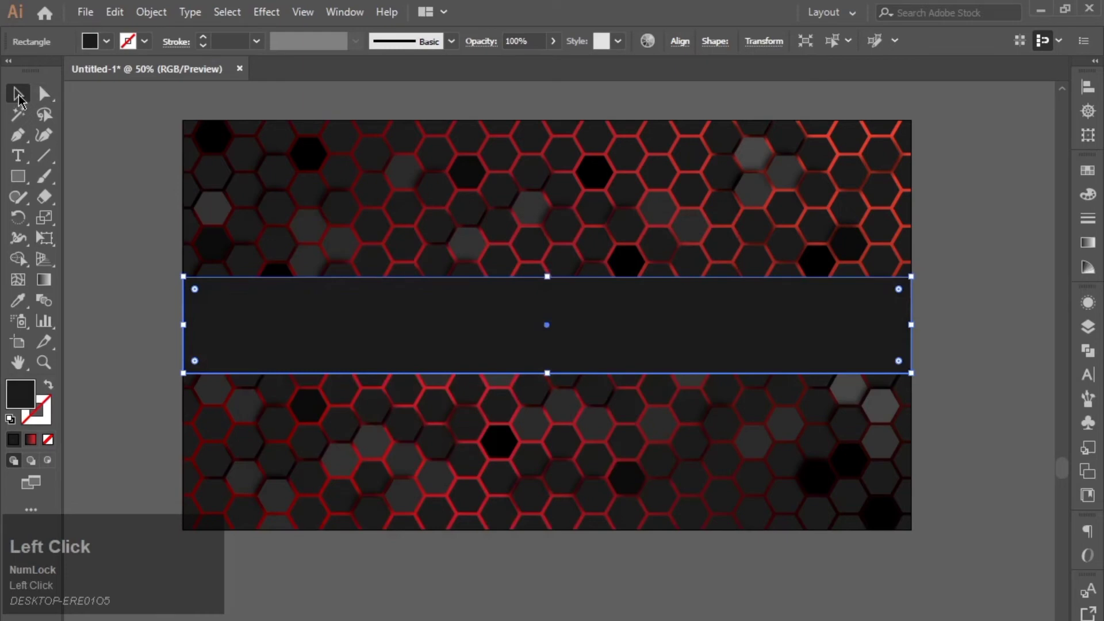
Step: Darken the band's fill to the neutral grey #141414
double_click(20, 394)
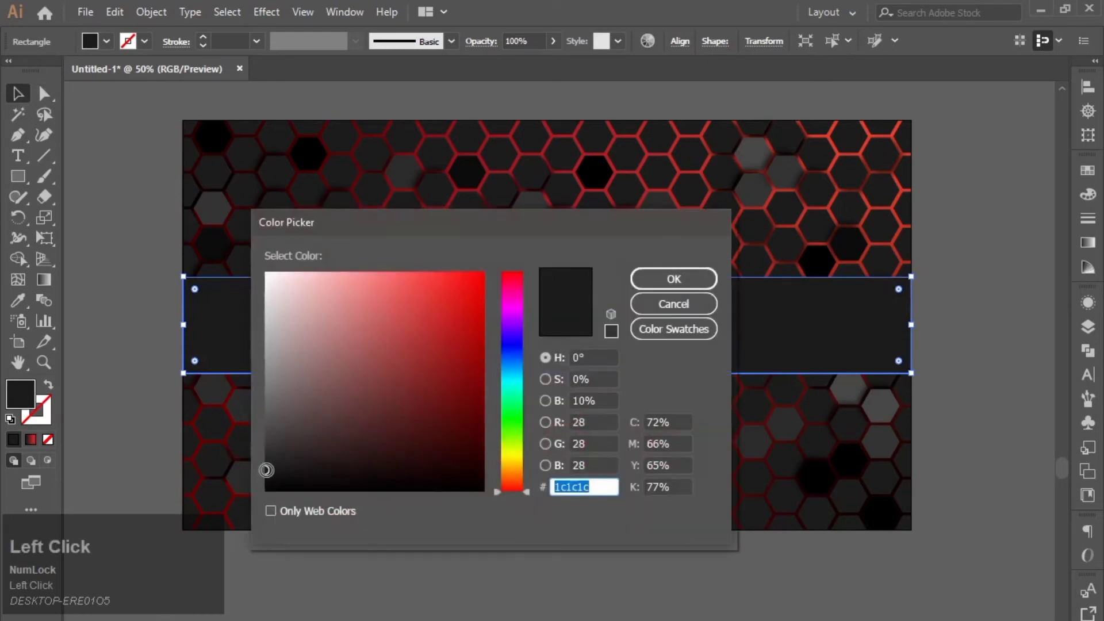
drag(267, 471, 262, 472)
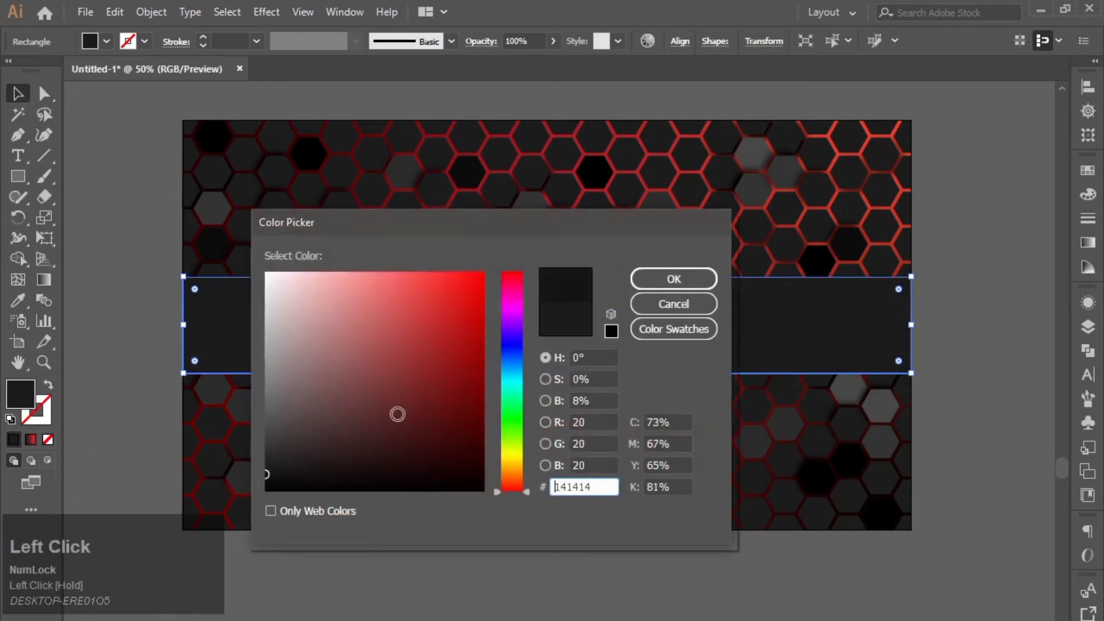
click(646, 279)
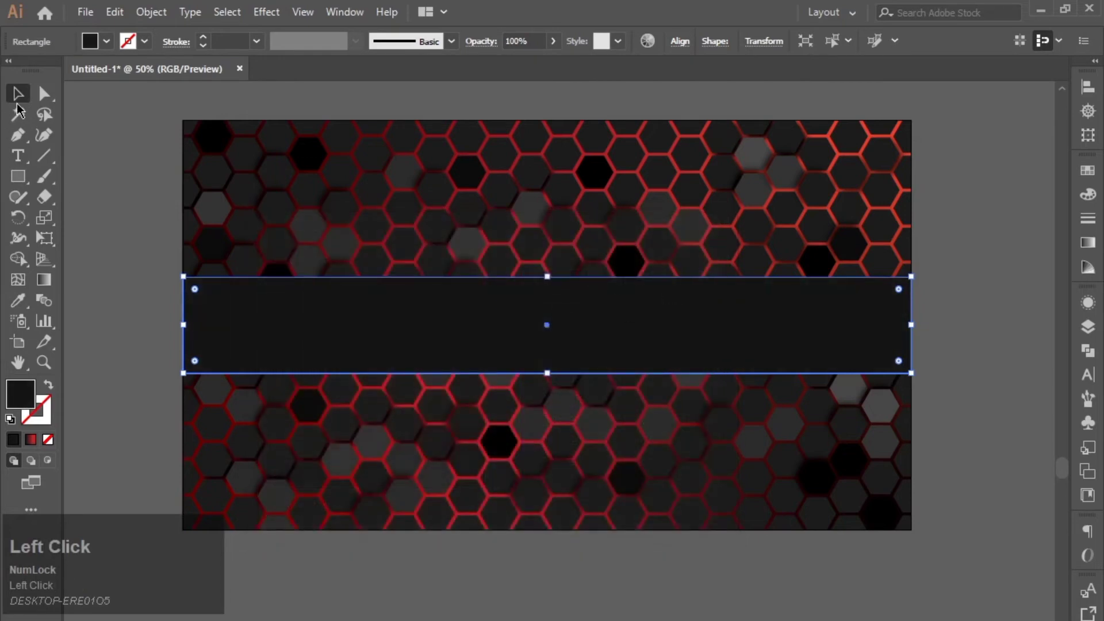
Step: Apply the black-to-red linear gradient to the band's stroke
click(44, 410)
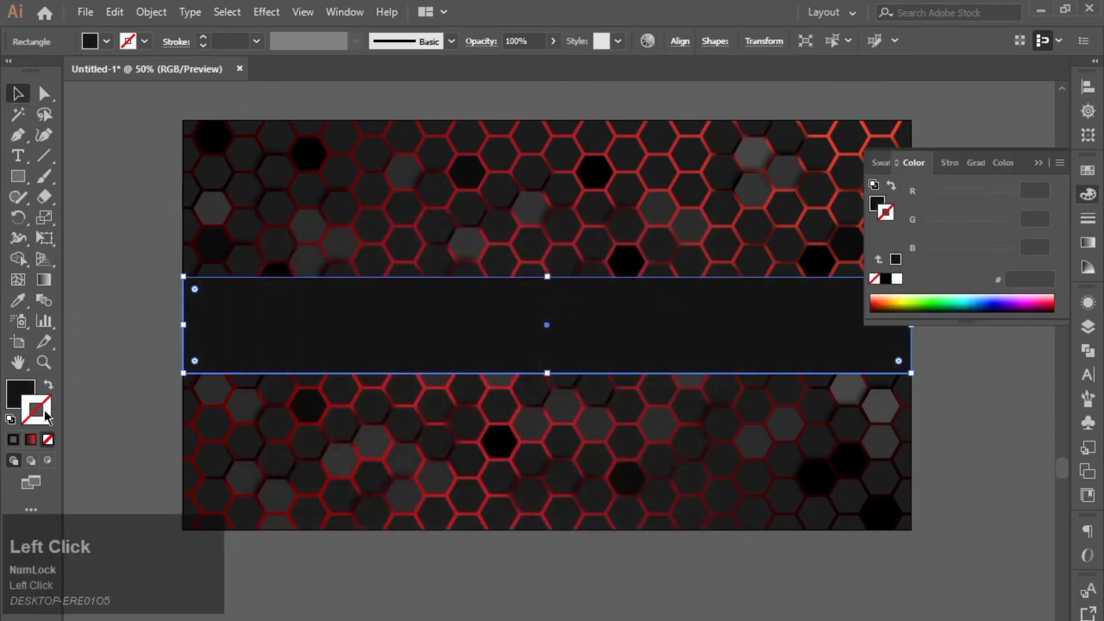
click(44, 410)
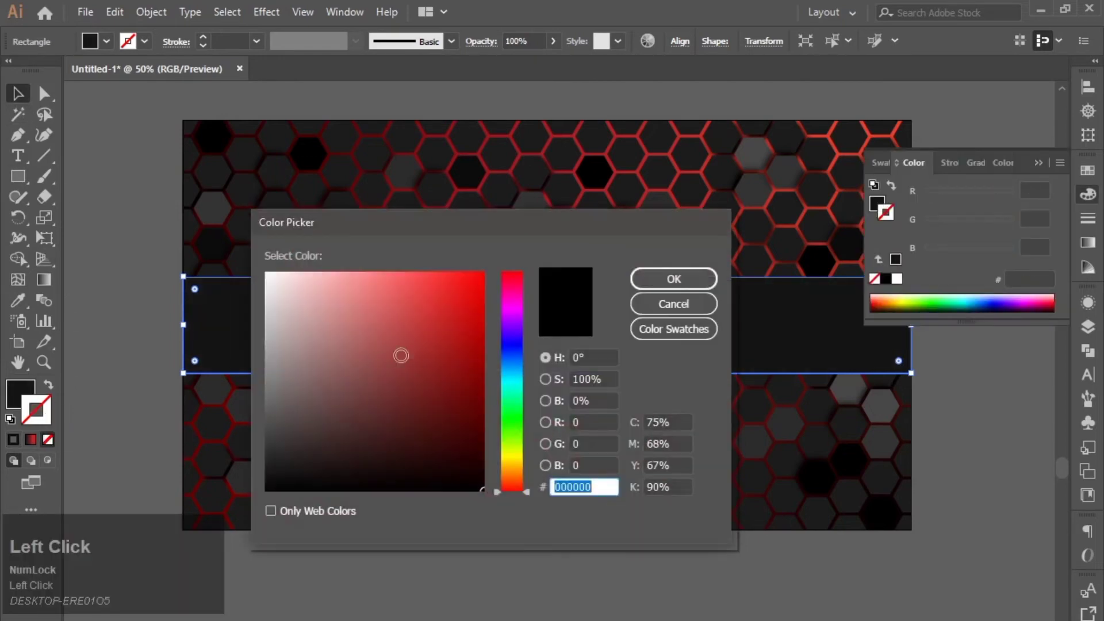
click(16, 444)
click(709, 311)
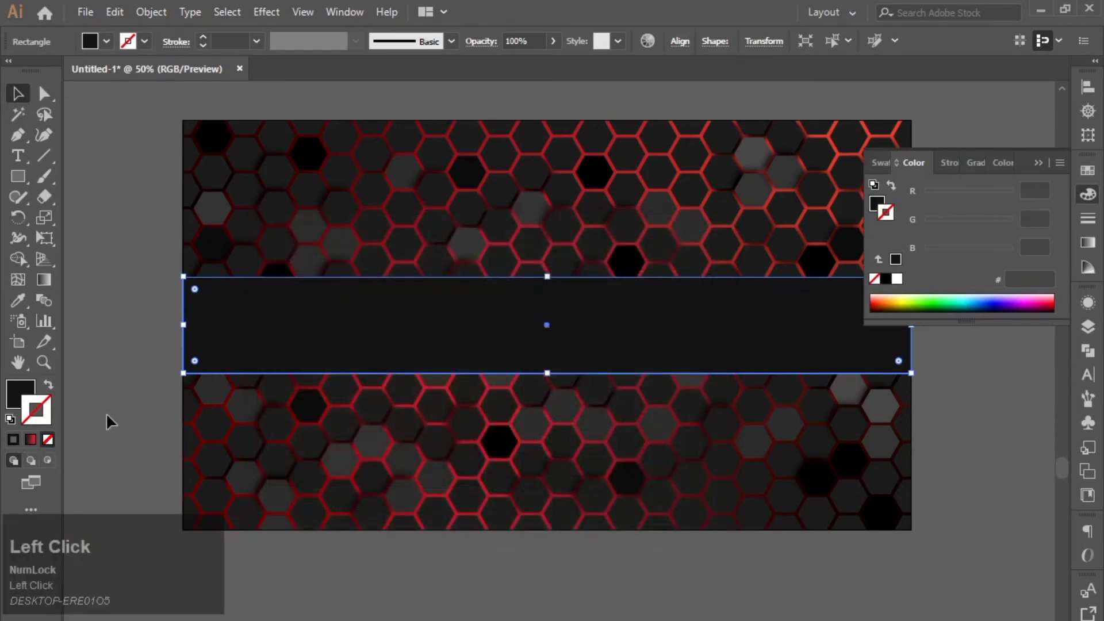
click(33, 440)
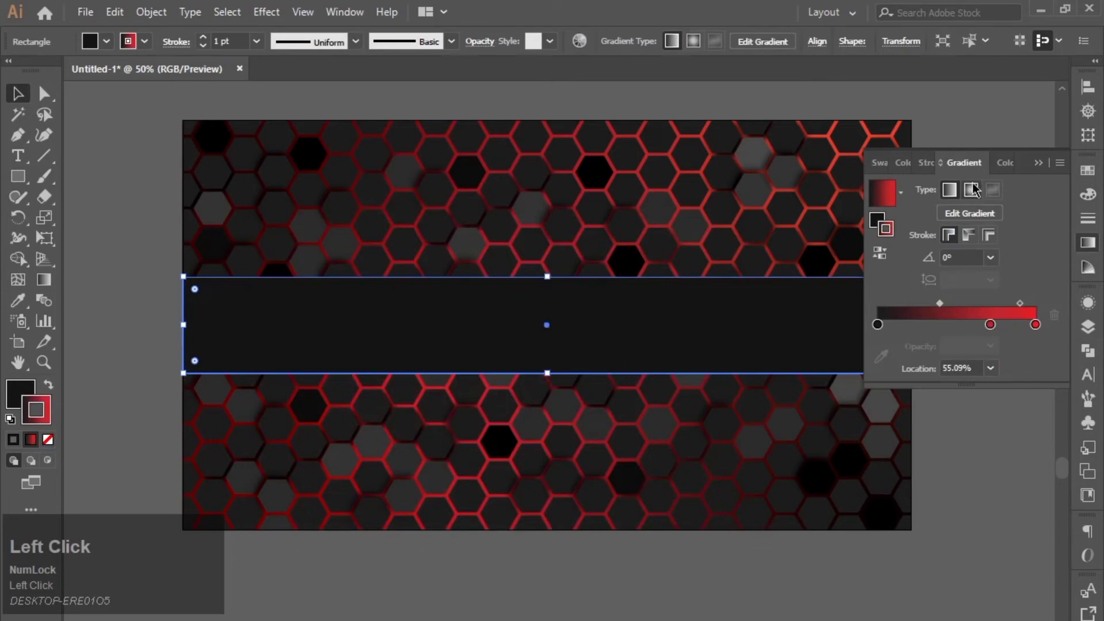
Step: Increase the band's stroke weight to 7 pt
click(202, 39)
click(202, 38)
click(203, 38)
click(203, 38)
click(202, 38)
click(202, 39)
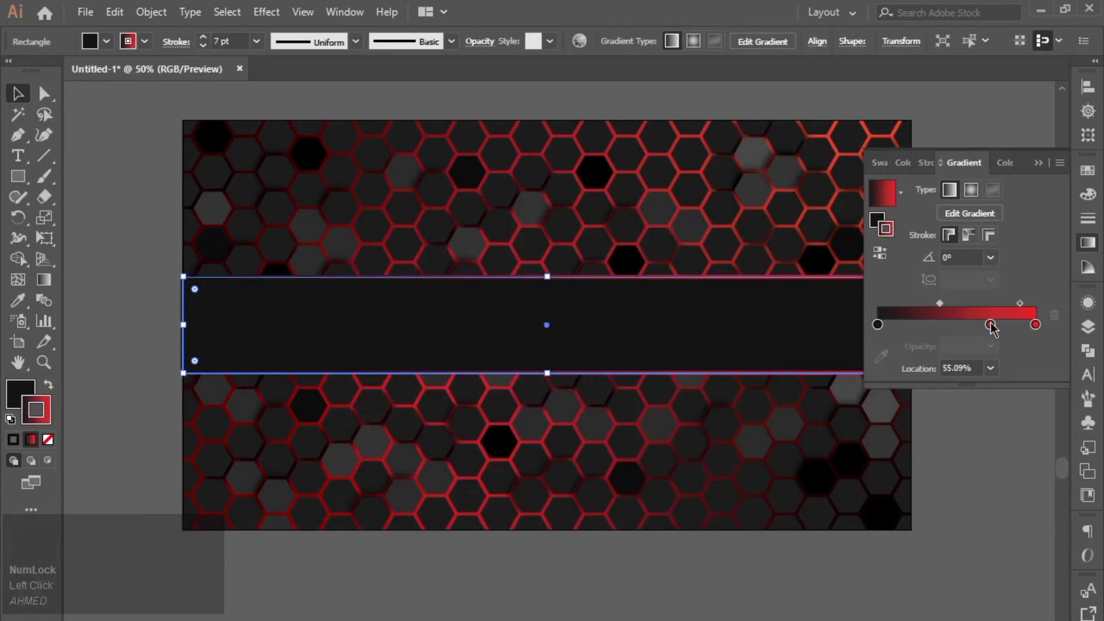
Step: Arrange the stroke gradient to run from black through two middle red stops, the second at 69.25%, back to black at 100%
drag(1035, 325, 959, 324)
click(1035, 325)
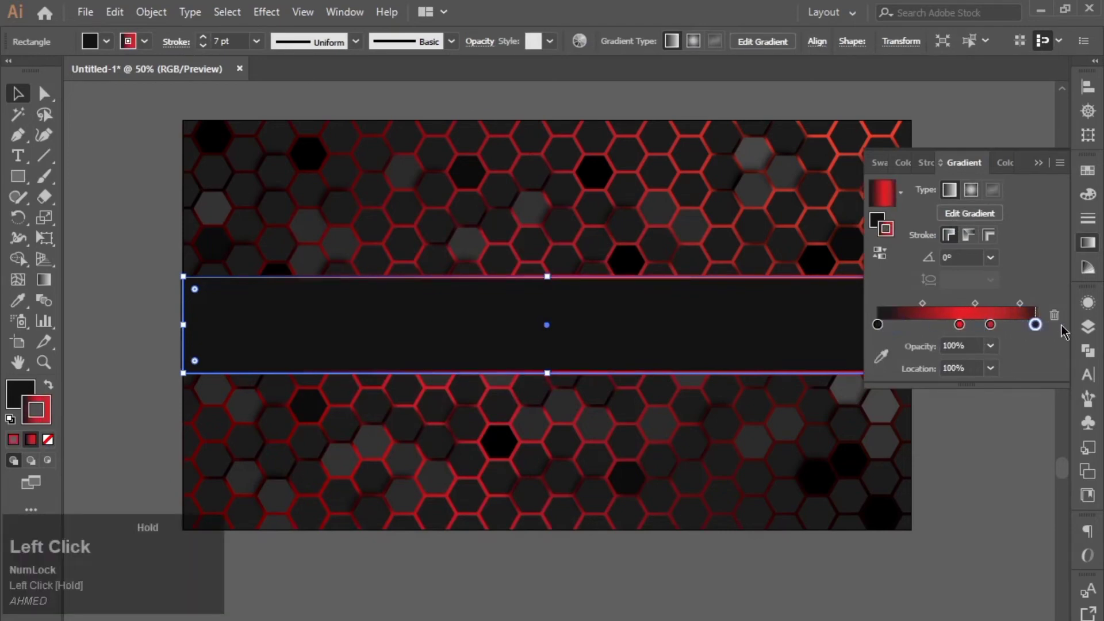
mouse_move(991, 324)
mouse_down()
mouse_move(948, 325)
mouse_move(988, 325)
mouse_up()
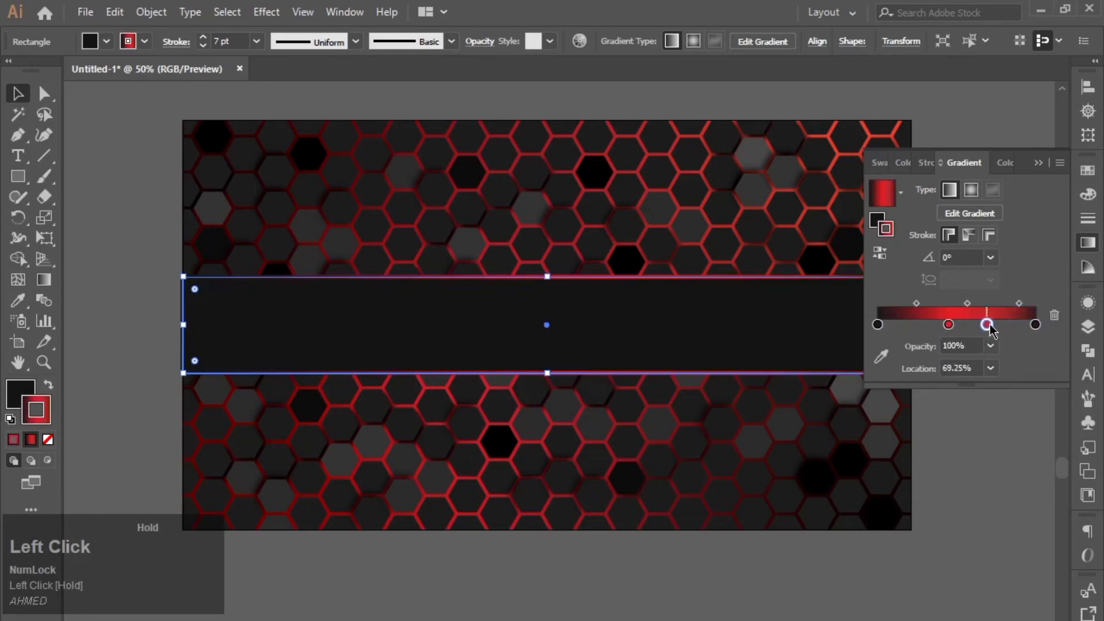
click(1035, 326)
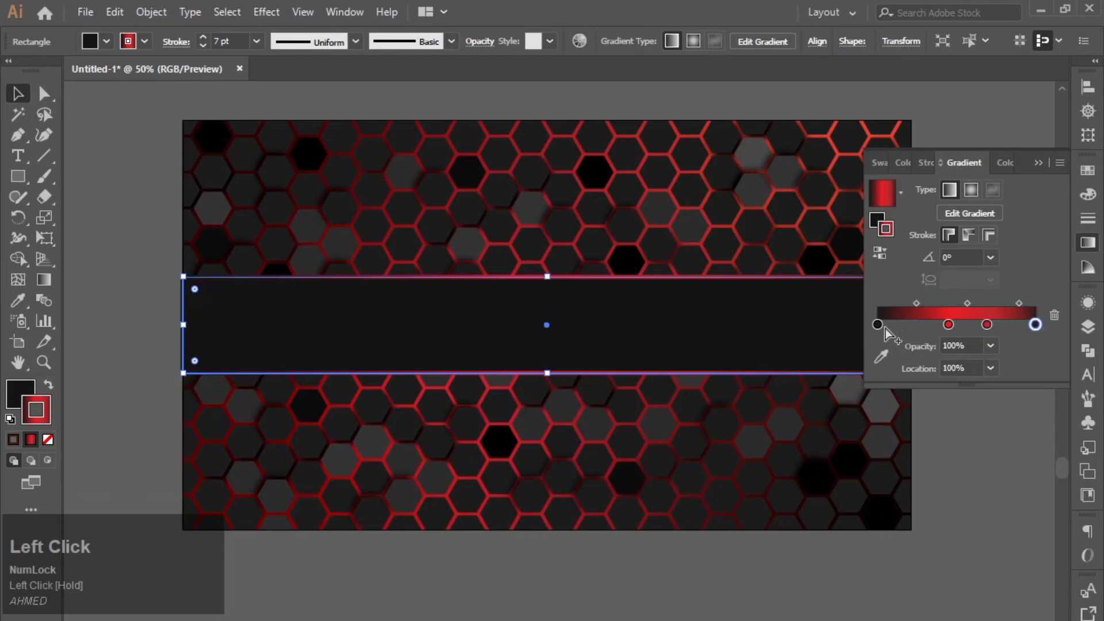
drag(881, 327, 1038, 367)
drag(1011, 324, 1035, 326)
Step: Set the band's stroke weight to 4 pt and clear the selection
click(200, 51)
click(202, 47)
click(203, 46)
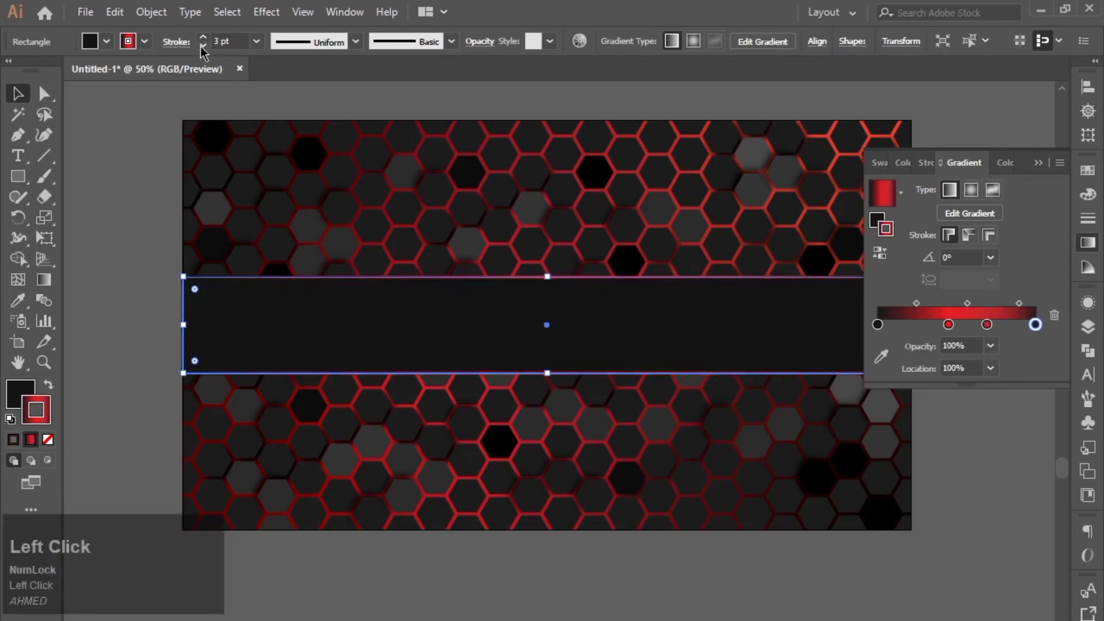
click(203, 46)
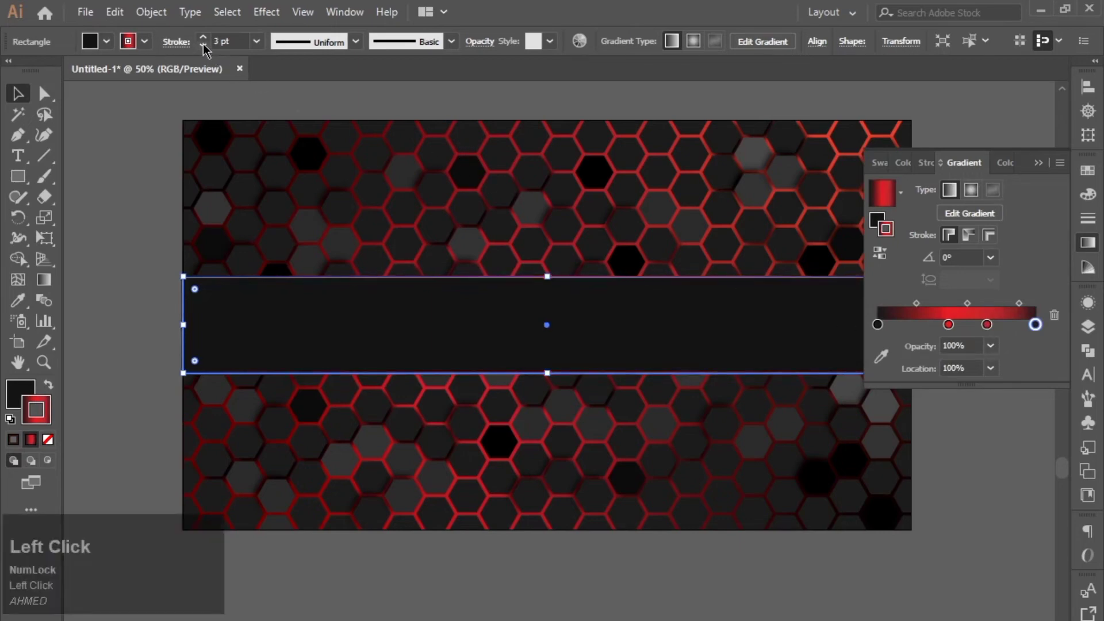
click(195, 95)
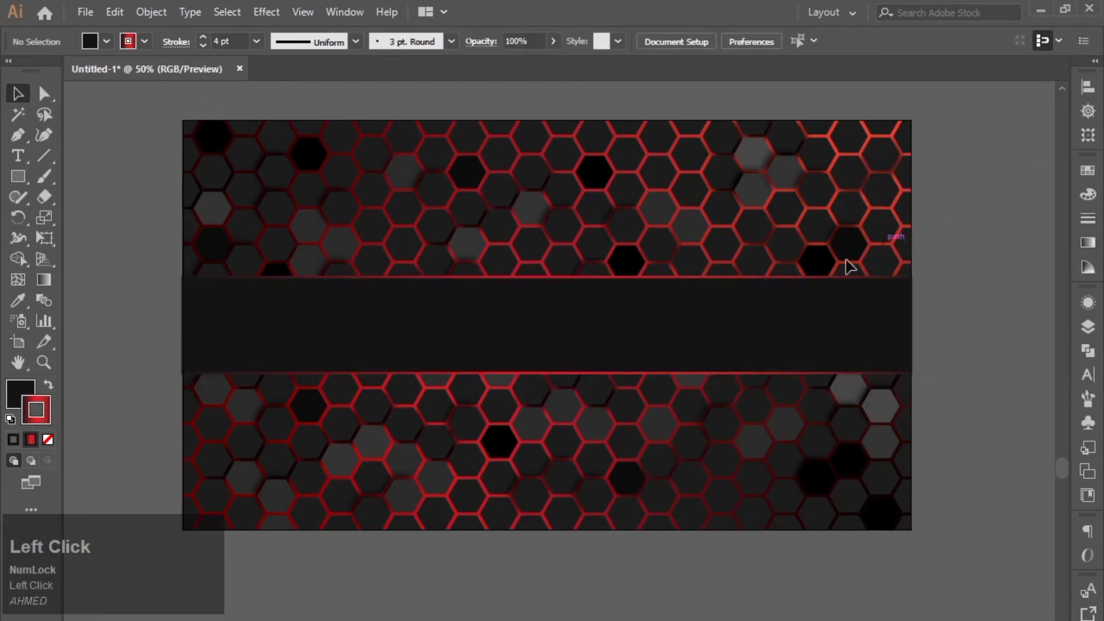
Step: Set the band's fill colour to #161616 and deselect the band
click(753, 297)
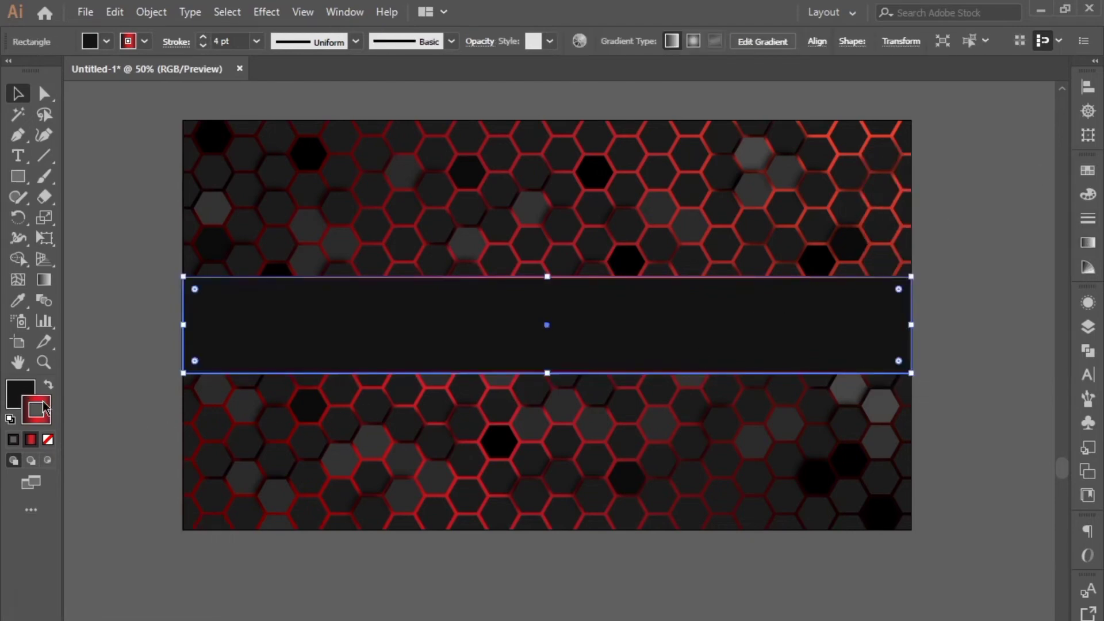
click(18, 388)
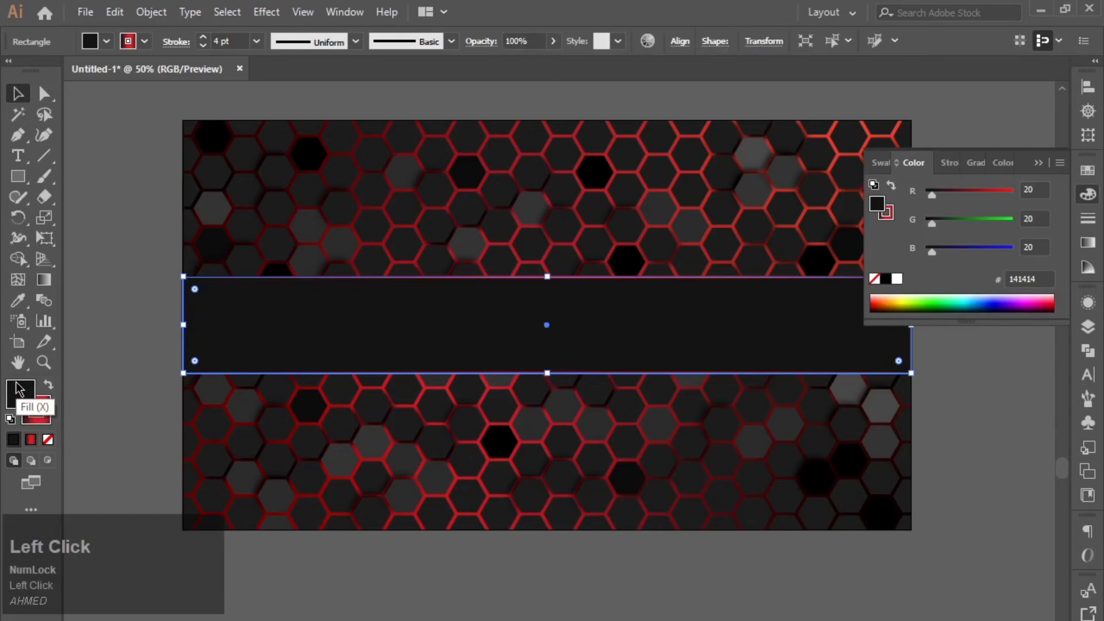
double_click(19, 388)
click(263, 471)
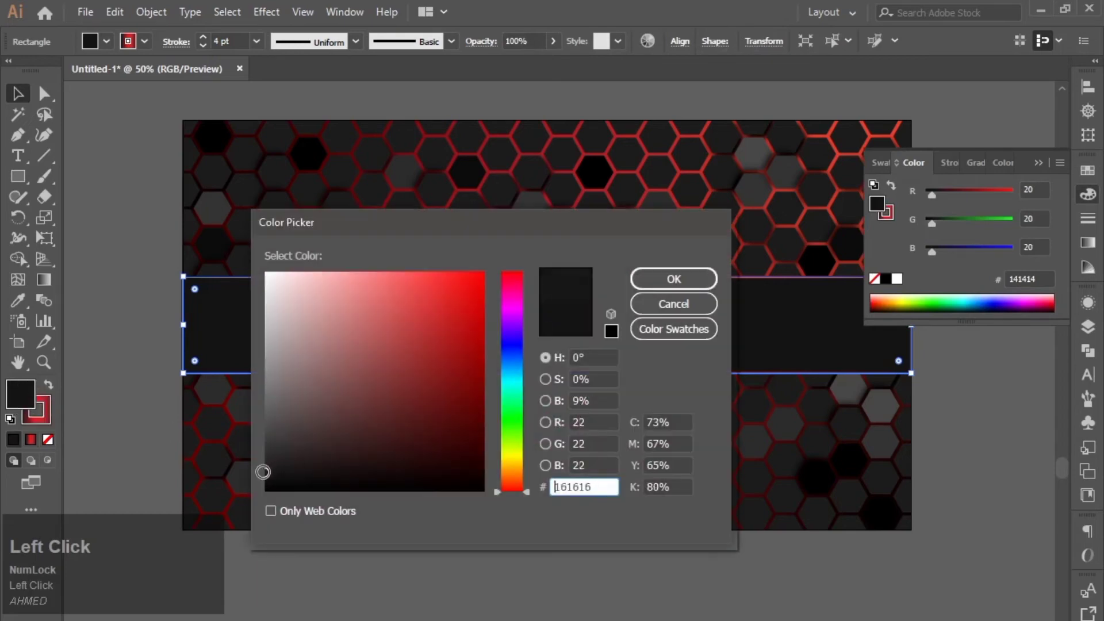
click(672, 279)
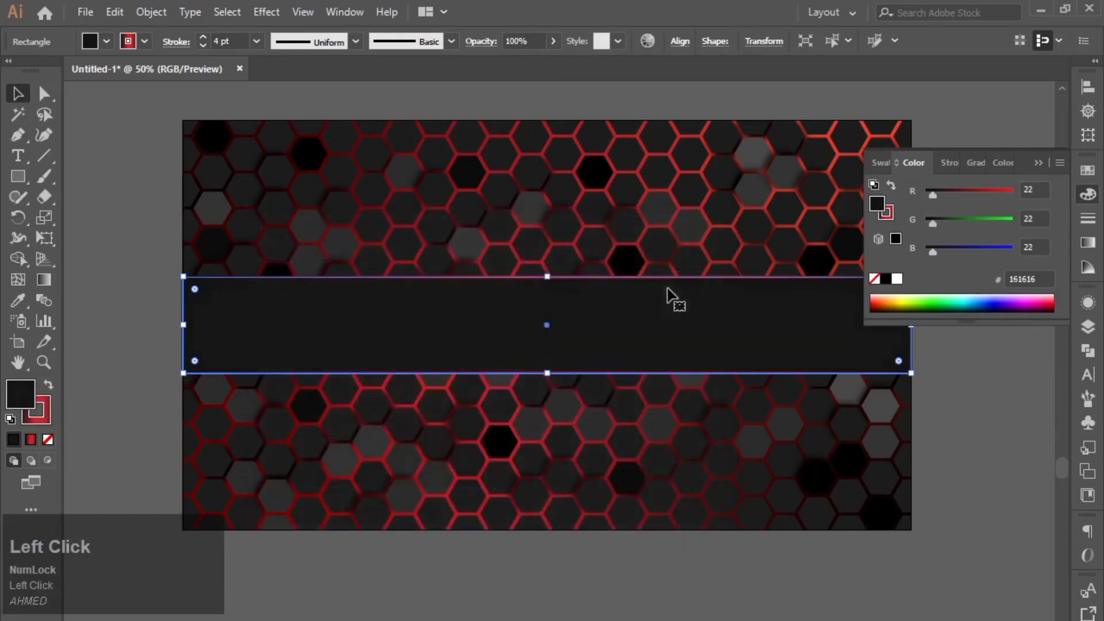
double_click(23, 394)
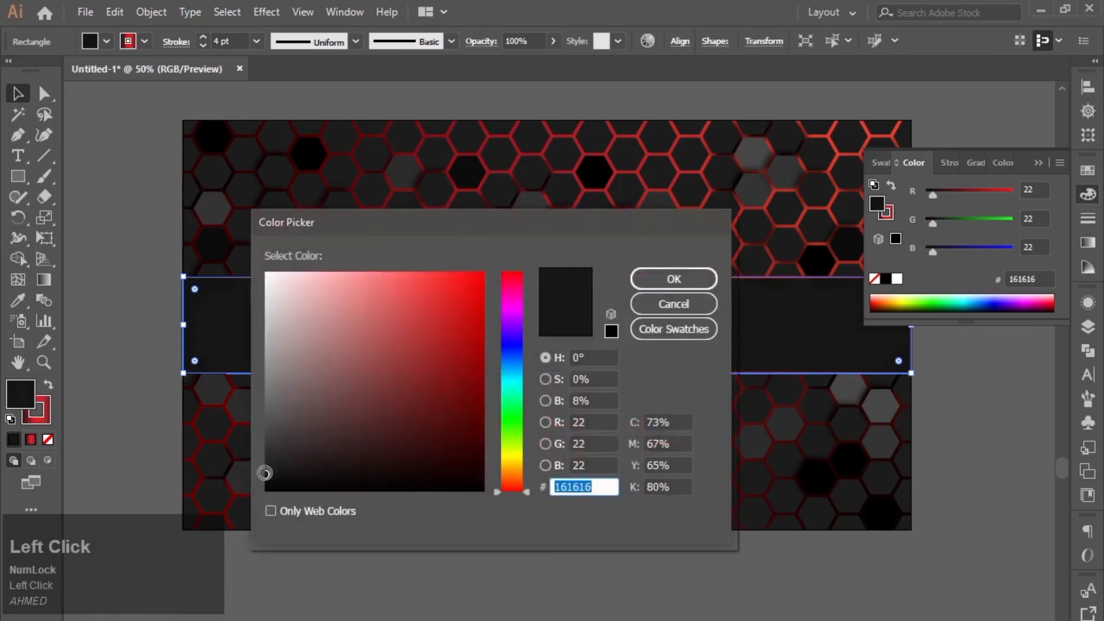
drag(265, 473, 264, 471)
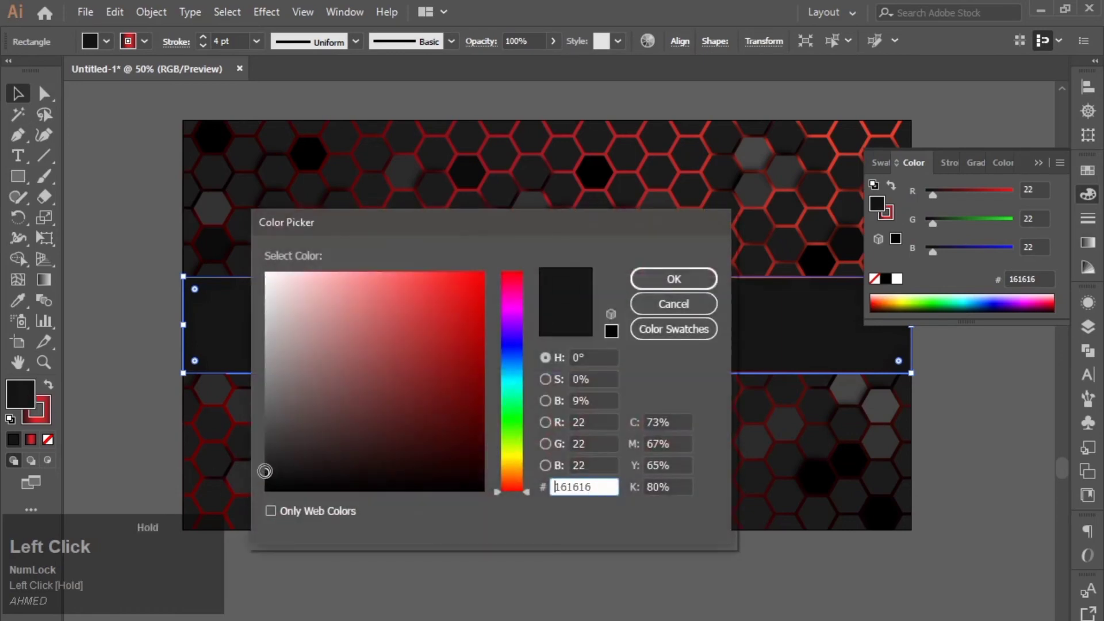
click(692, 279)
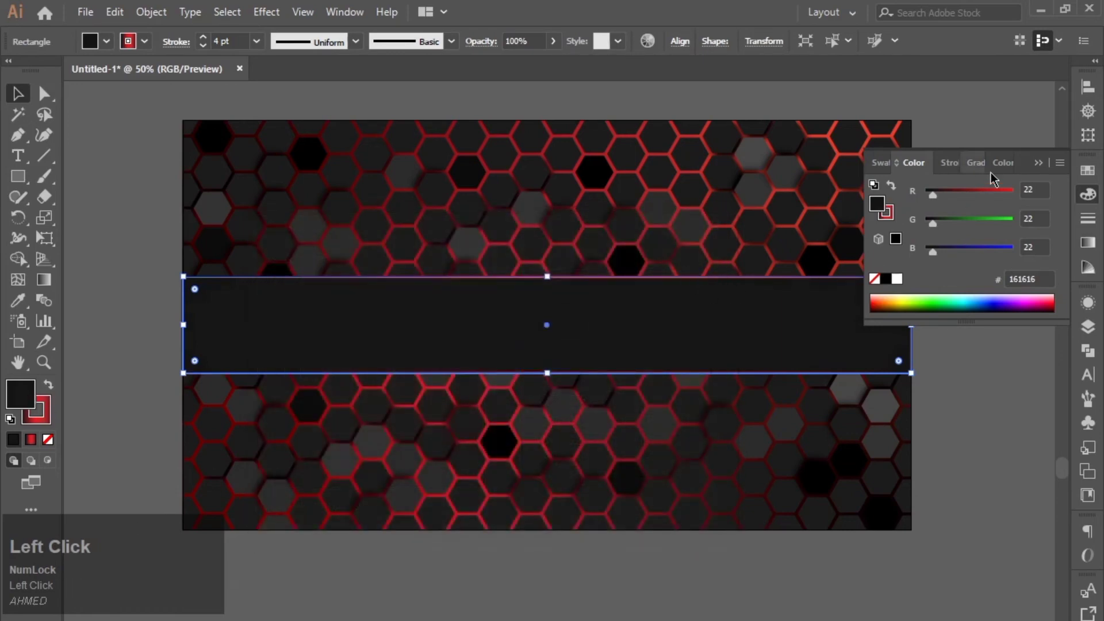
click(1038, 163)
click(83, 158)
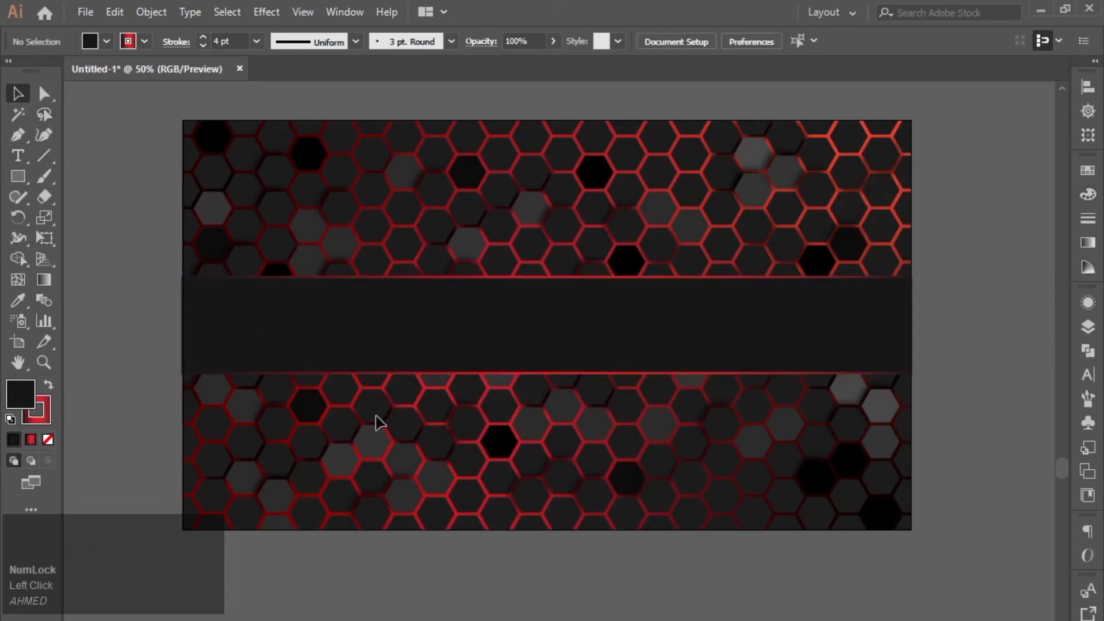
click(479, 592)
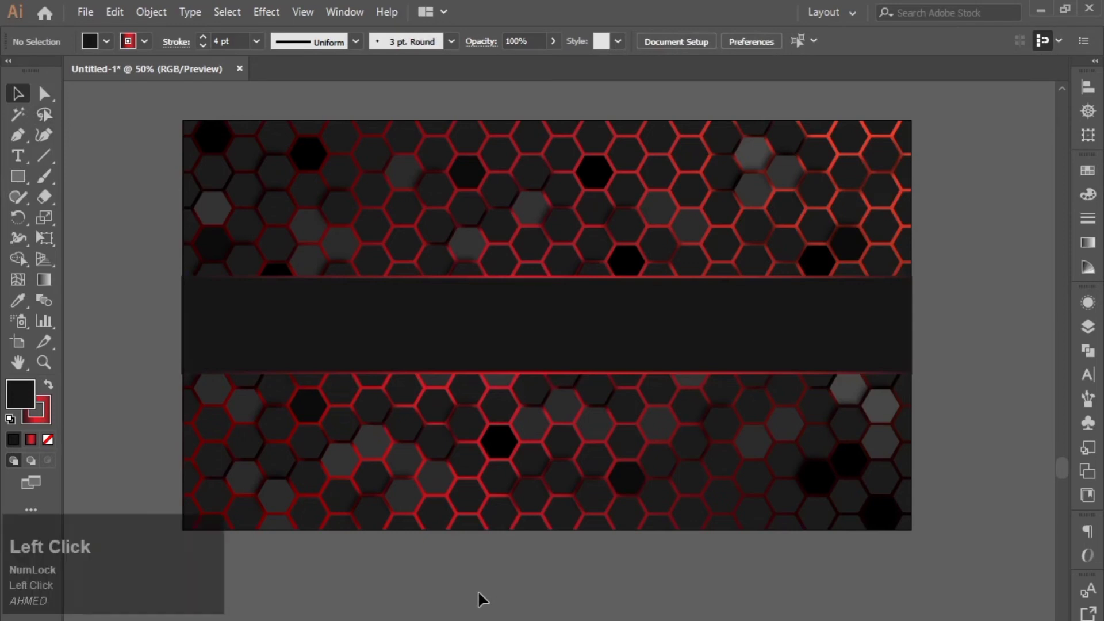
Step: Try the black-red gradient as the band's fill and undo it
click(748, 356)
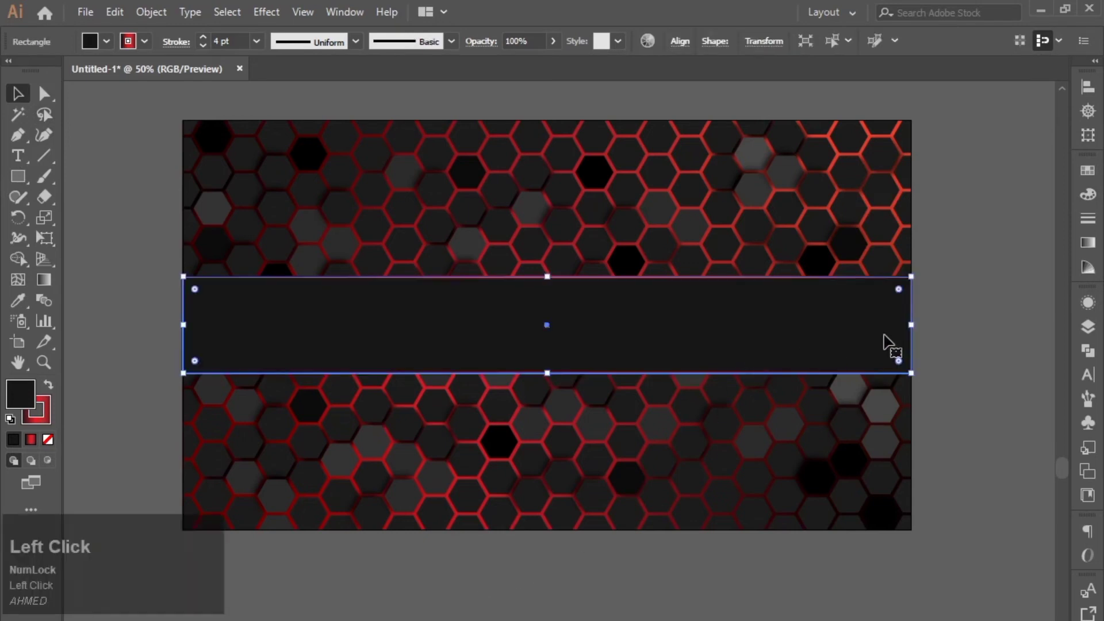
click(1092, 244)
click(1019, 292)
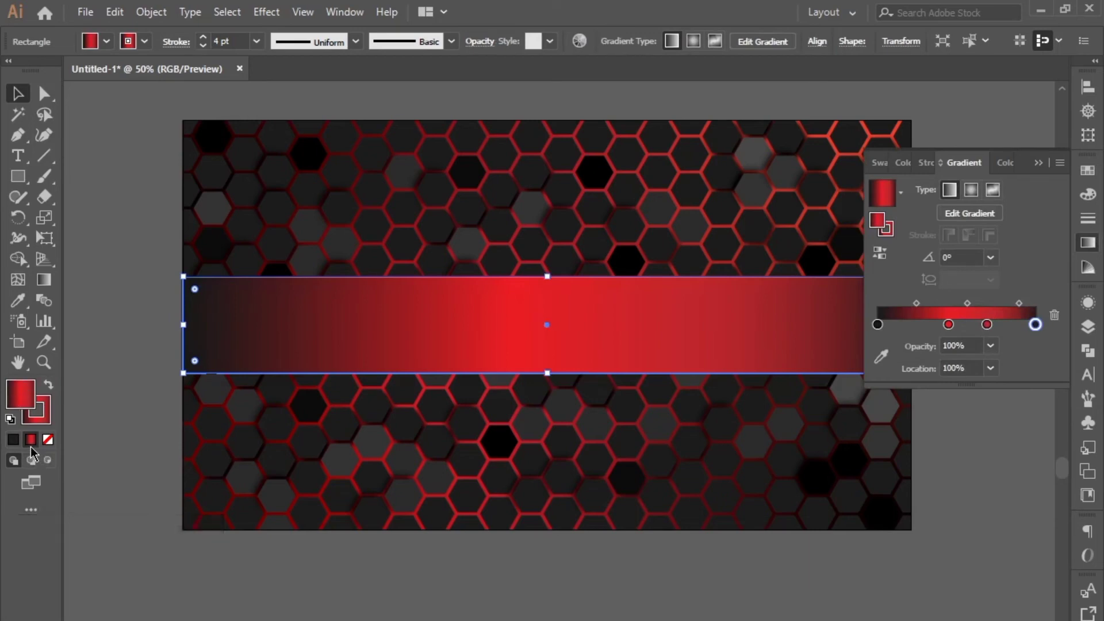
key(ctrl+z)
Step: Set both black end stops of the band's stroke gradient to 0% opacity and deselect the band
click(23, 399)
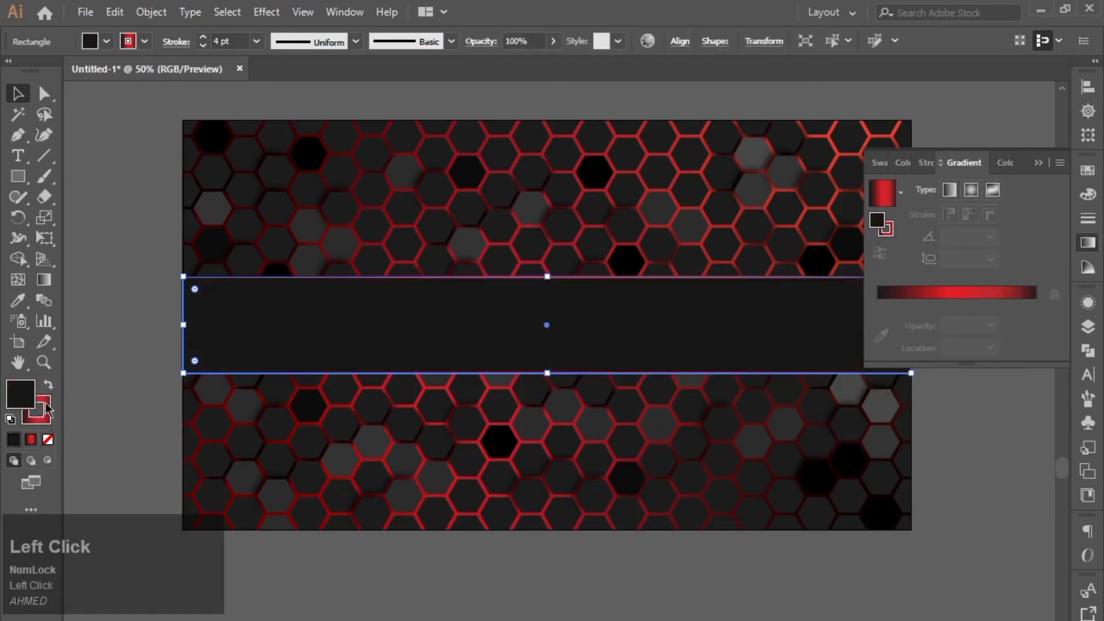
click(37, 409)
click(976, 167)
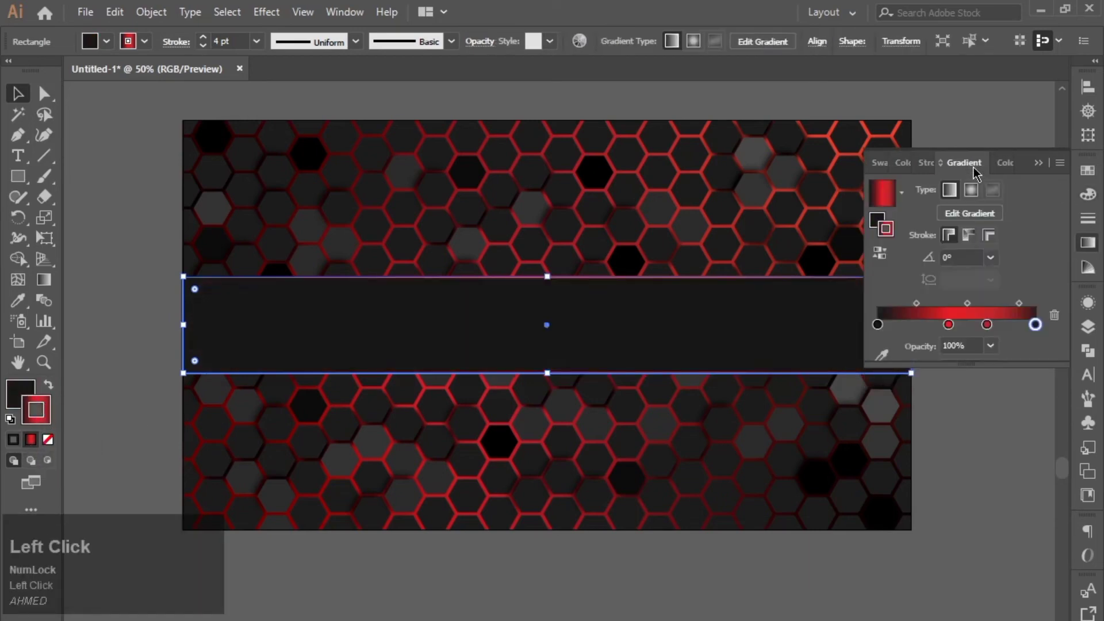
click(1035, 325)
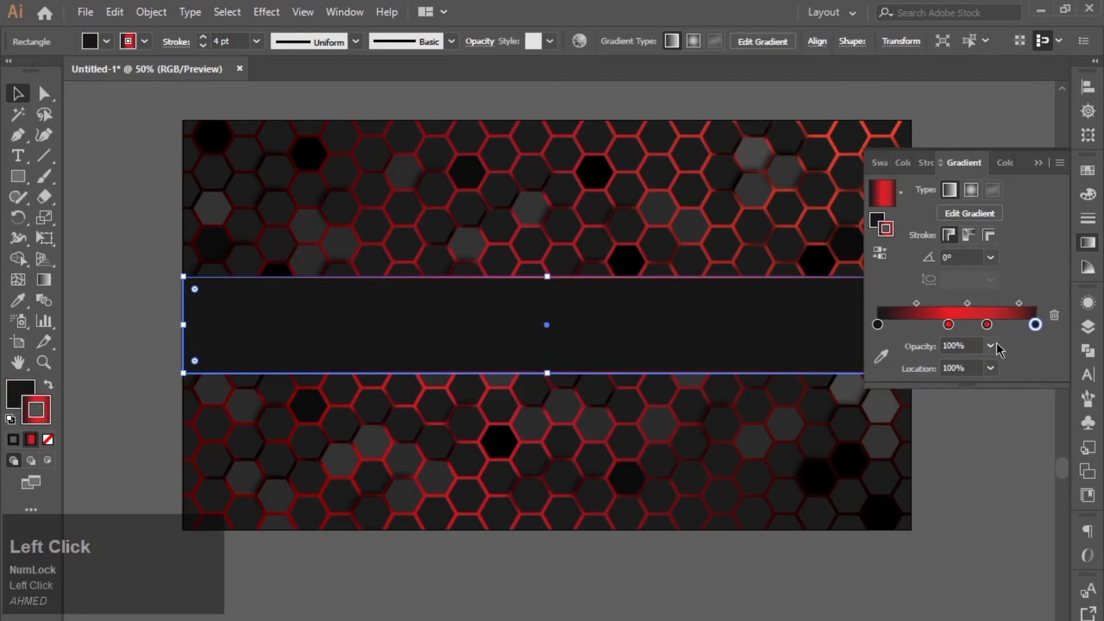
click(990, 345)
click(1011, 362)
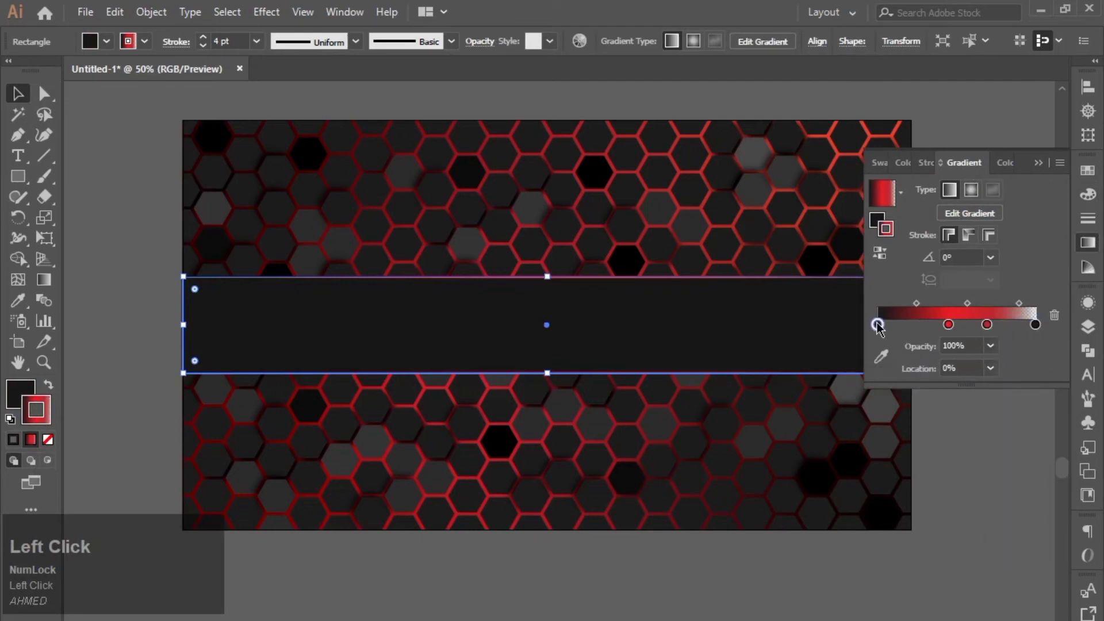
click(991, 345)
click(1010, 362)
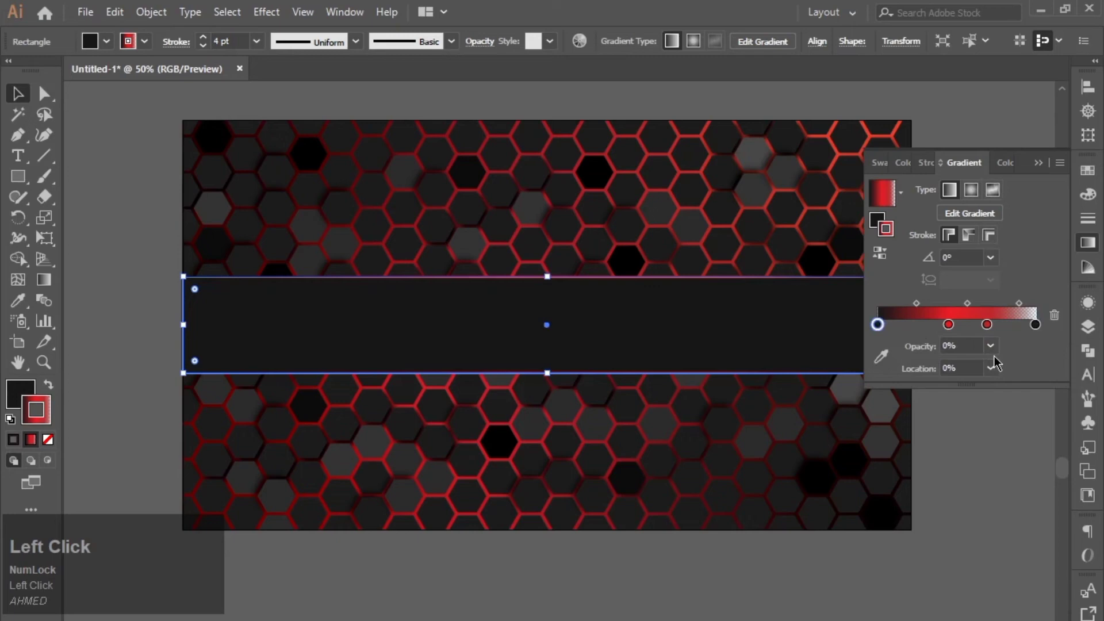
click(1039, 163)
click(993, 258)
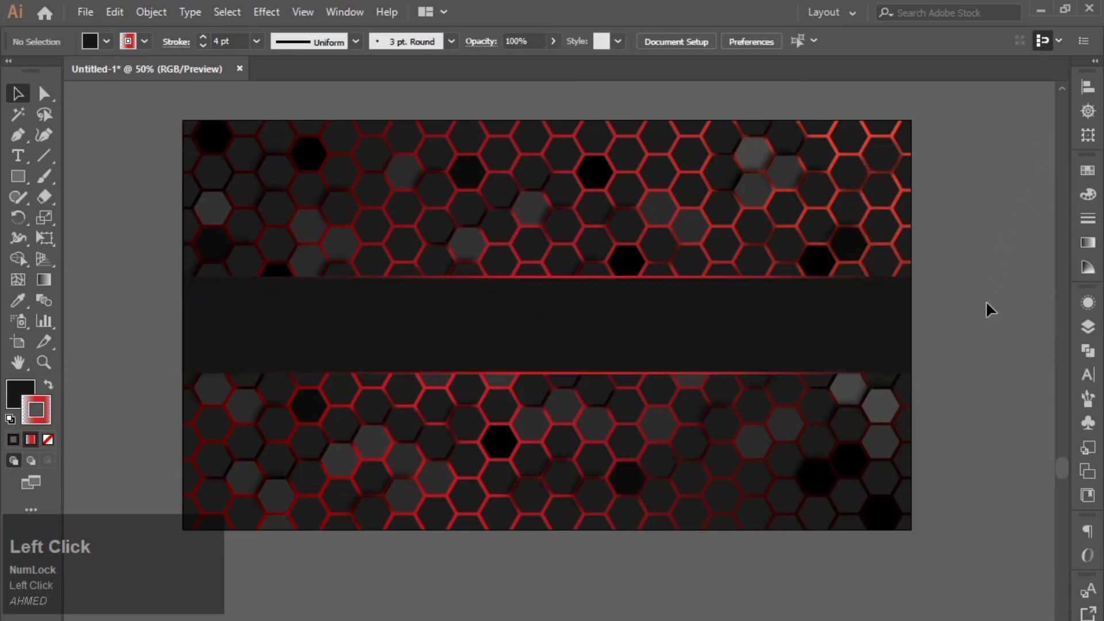
Step: Apply a Multiply drop shadow to the central band with 0 px X offset, 6 px Y offset and 6 px blur
click(862, 322)
click(267, 11)
mouse_move(426, 207)
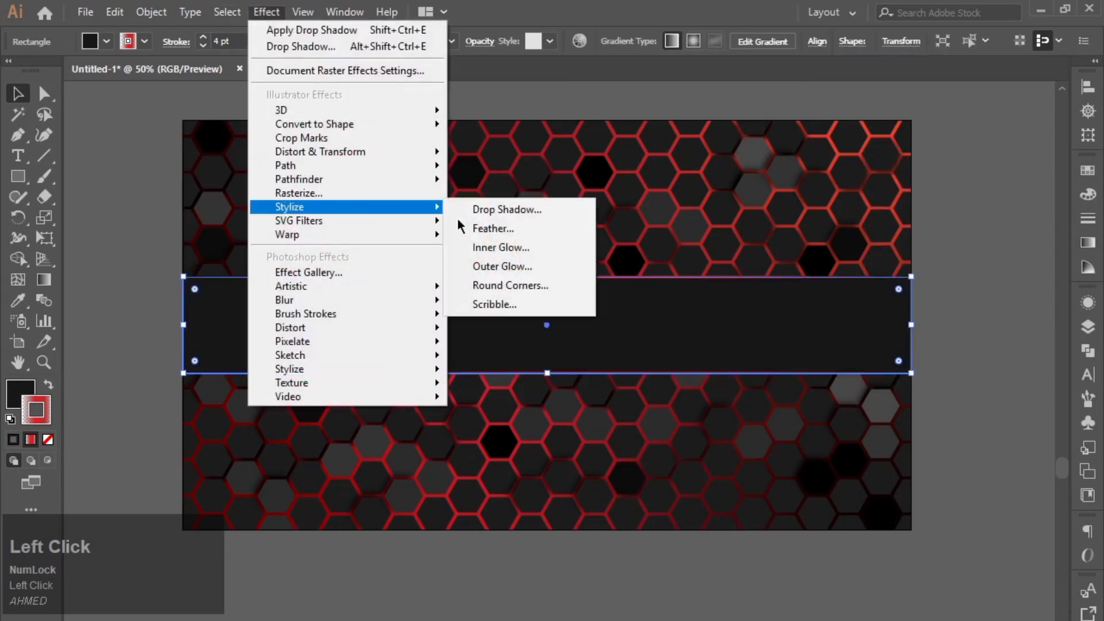
click(511, 209)
click(617, 533)
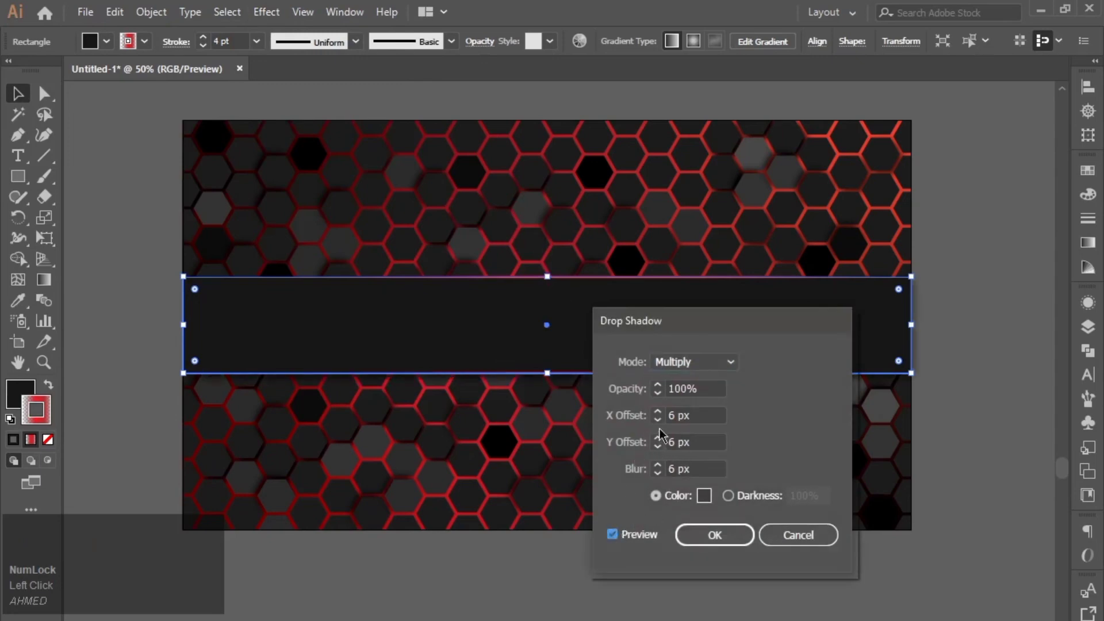
click(676, 415)
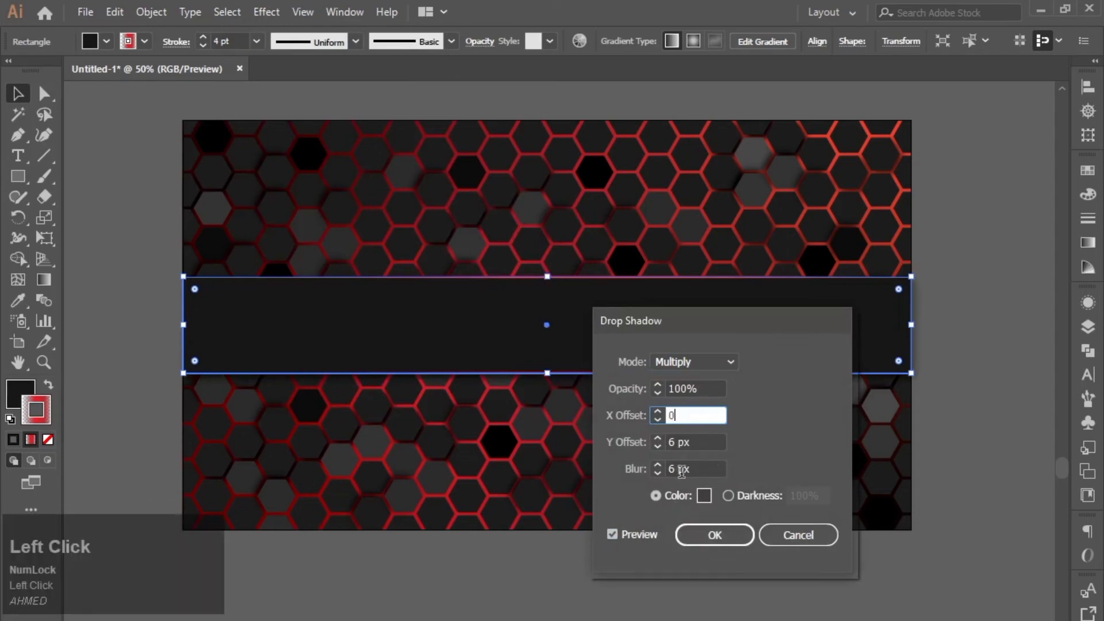
key(Tab)
click(705, 496)
drag(309, 446, 266, 470)
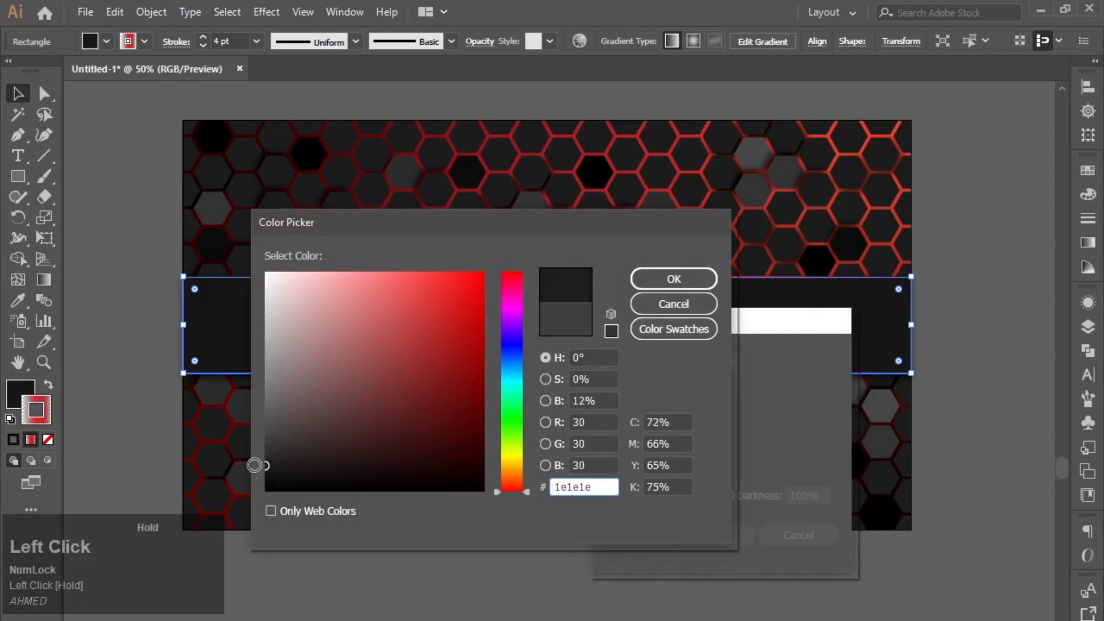
click(675, 306)
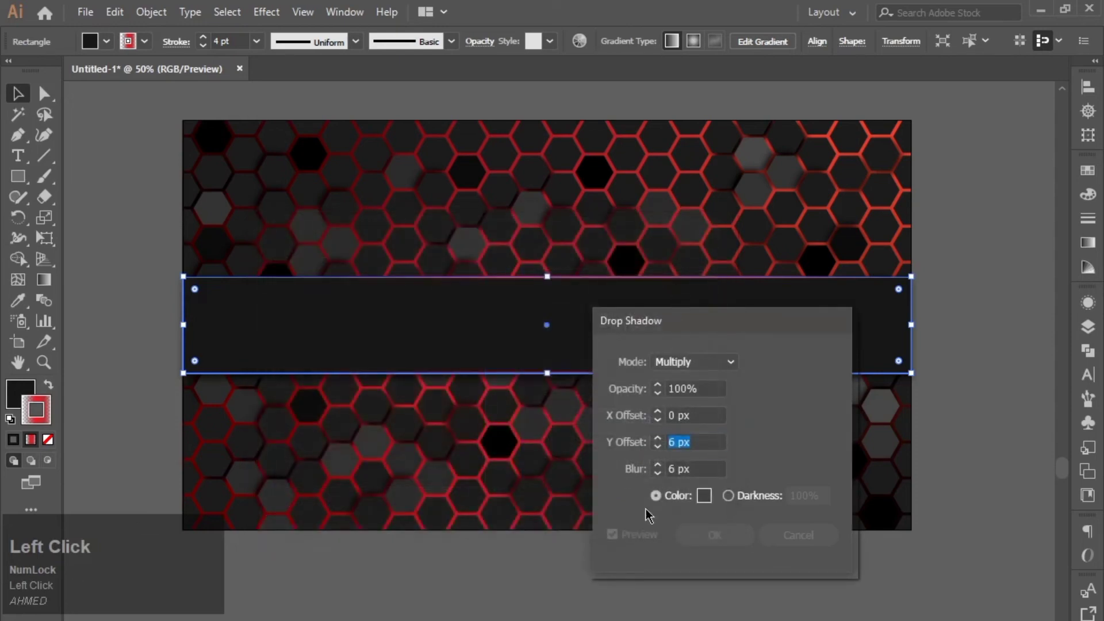
click(633, 536)
click(693, 541)
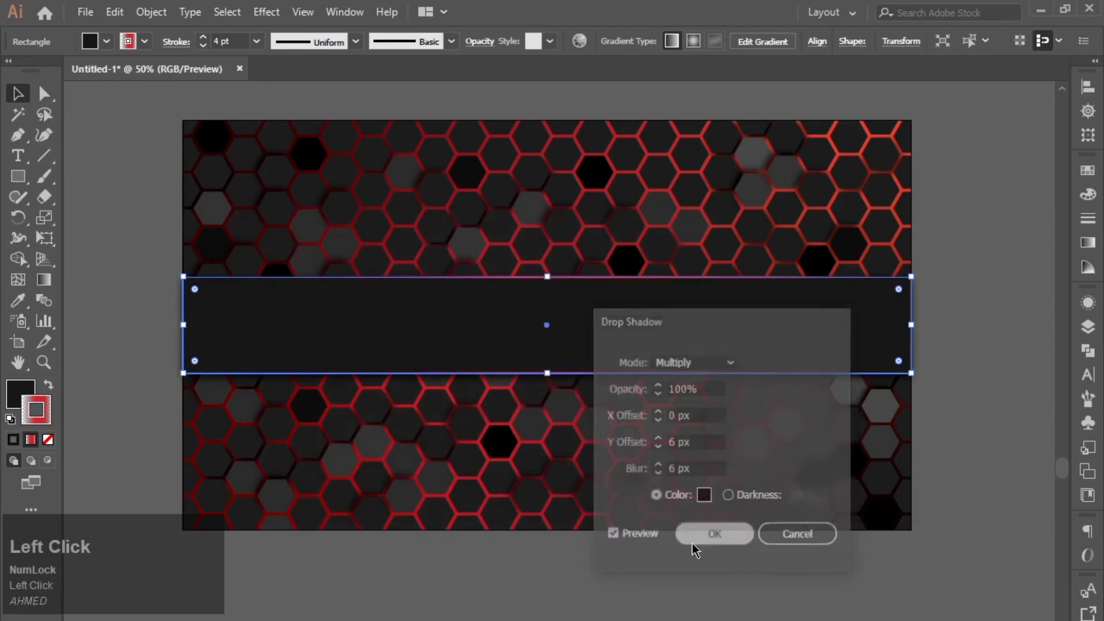
click(693, 549)
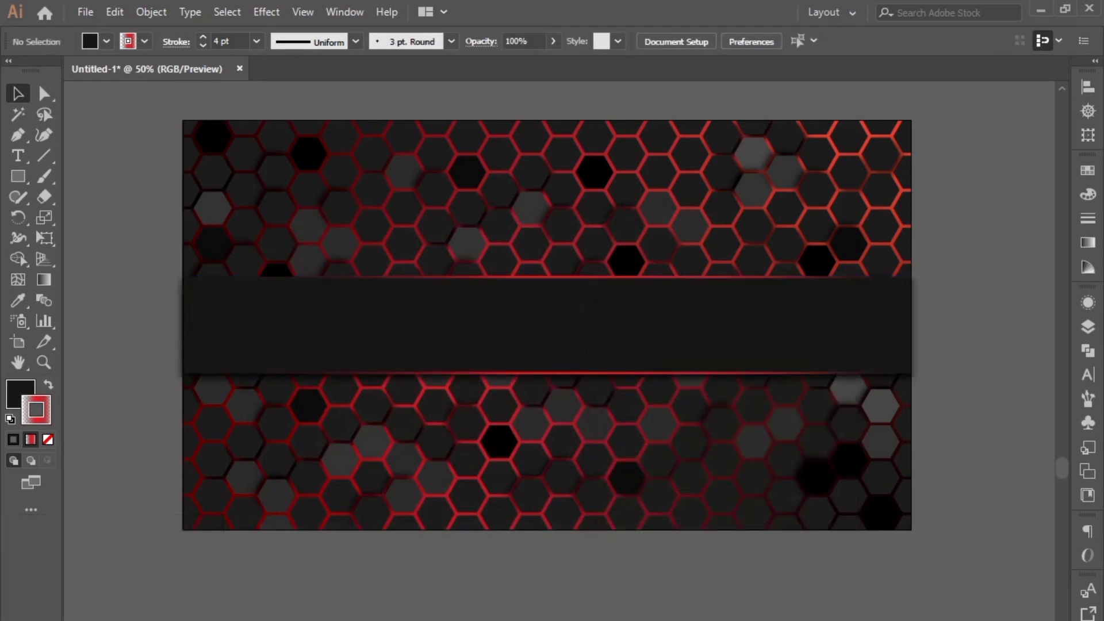
Step: Place a point text object with the placeholder text on the band and enlarge it to about 93 pt
click(621, 349)
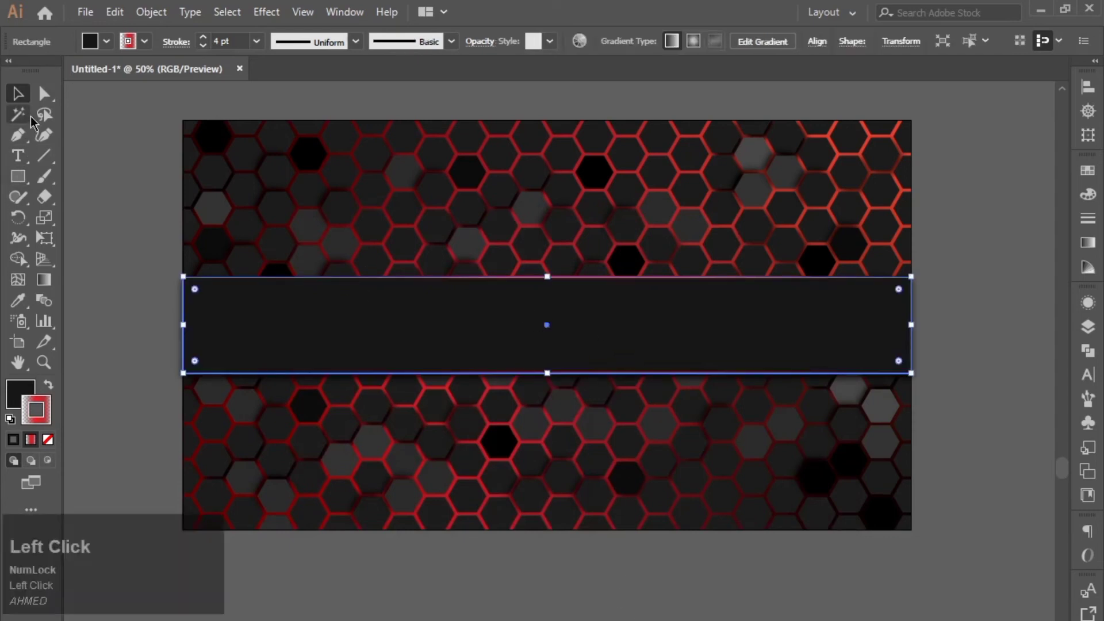
click(17, 156)
key(Caps_Lock)
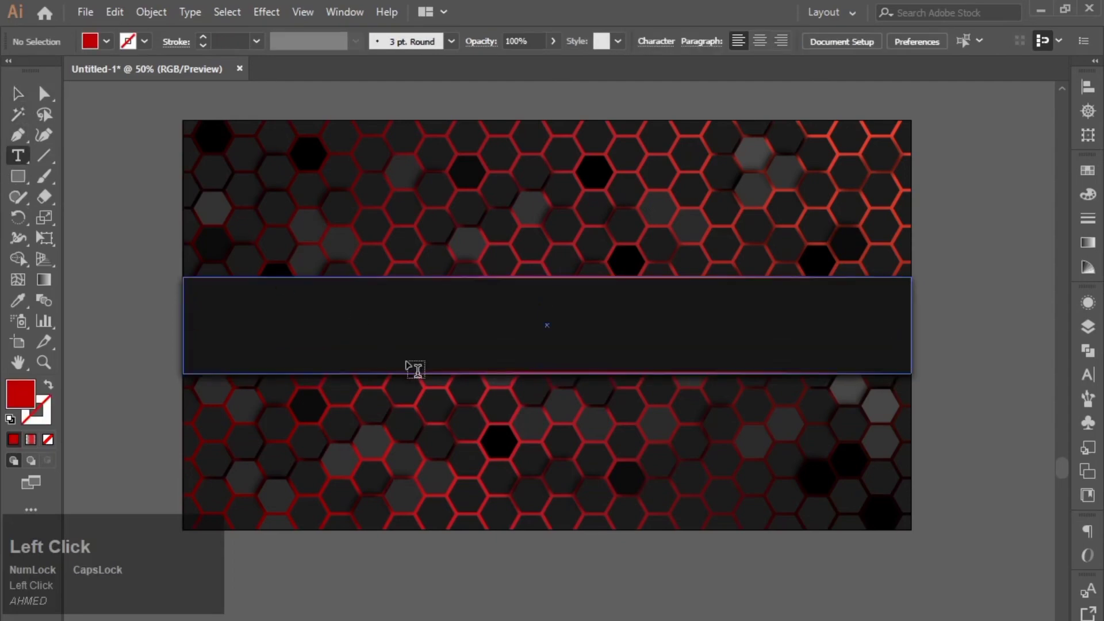
click(403, 351)
click(18, 93)
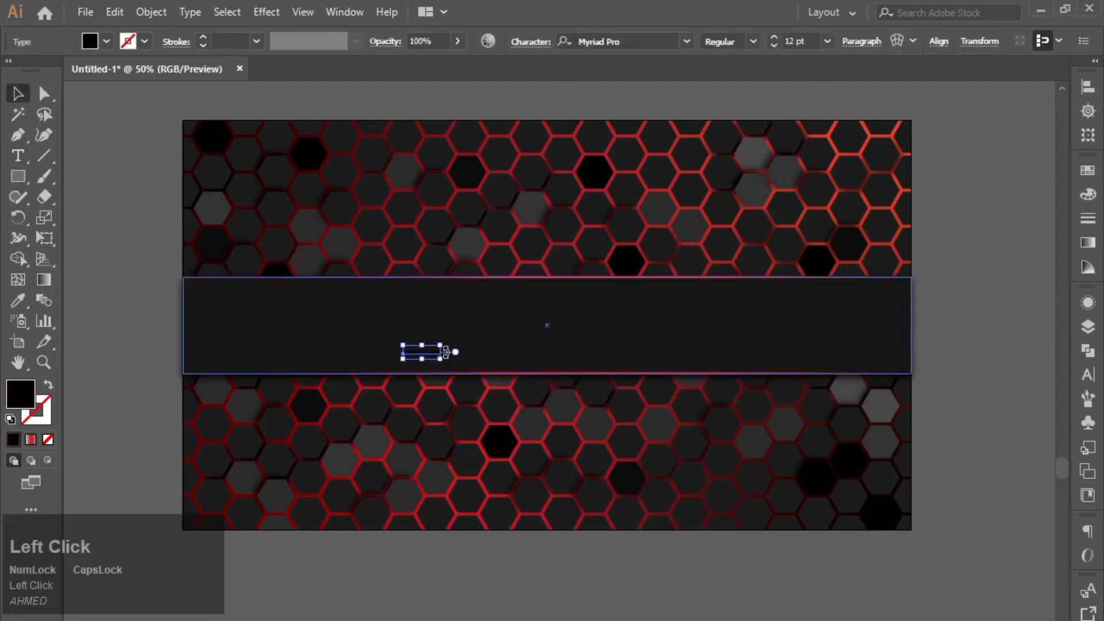
drag(443, 361, 570, 381)
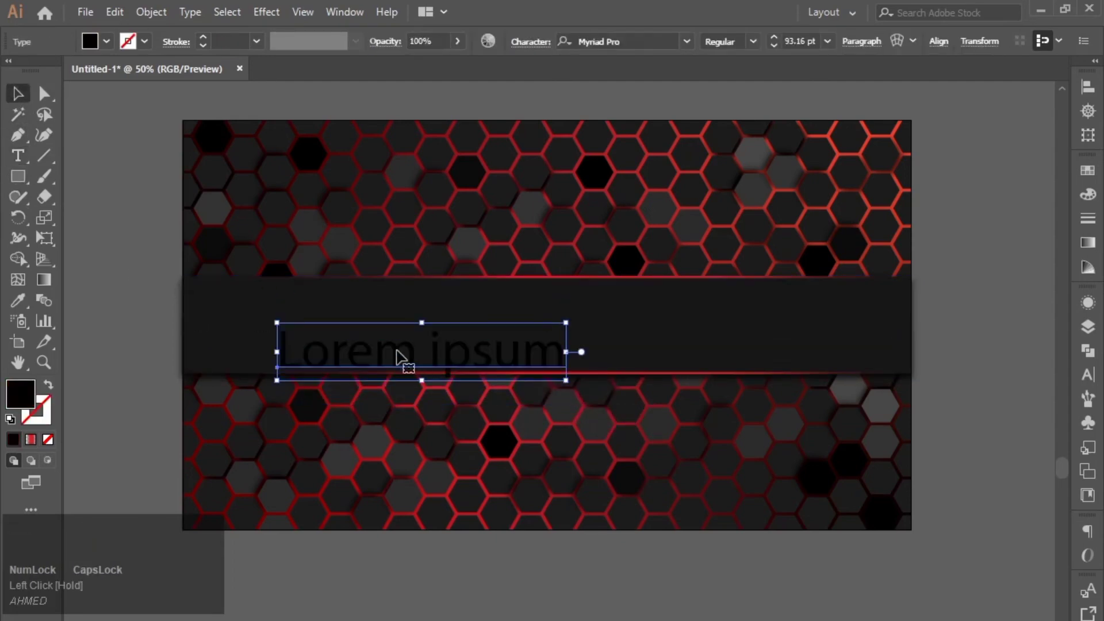
Step: Recolour the placeholder text dark red #a80000 and replace its wording with ABSTRACT BACKGROUND
double_click(401, 361)
key(ctrl+a)
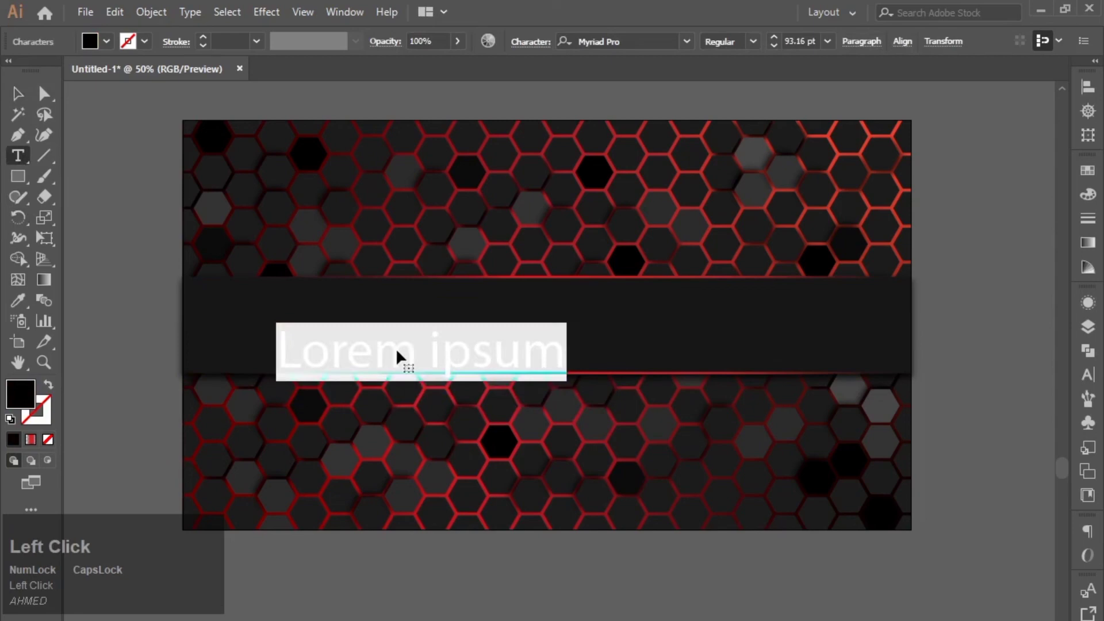
double_click(15, 401)
drag(460, 336, 511, 345)
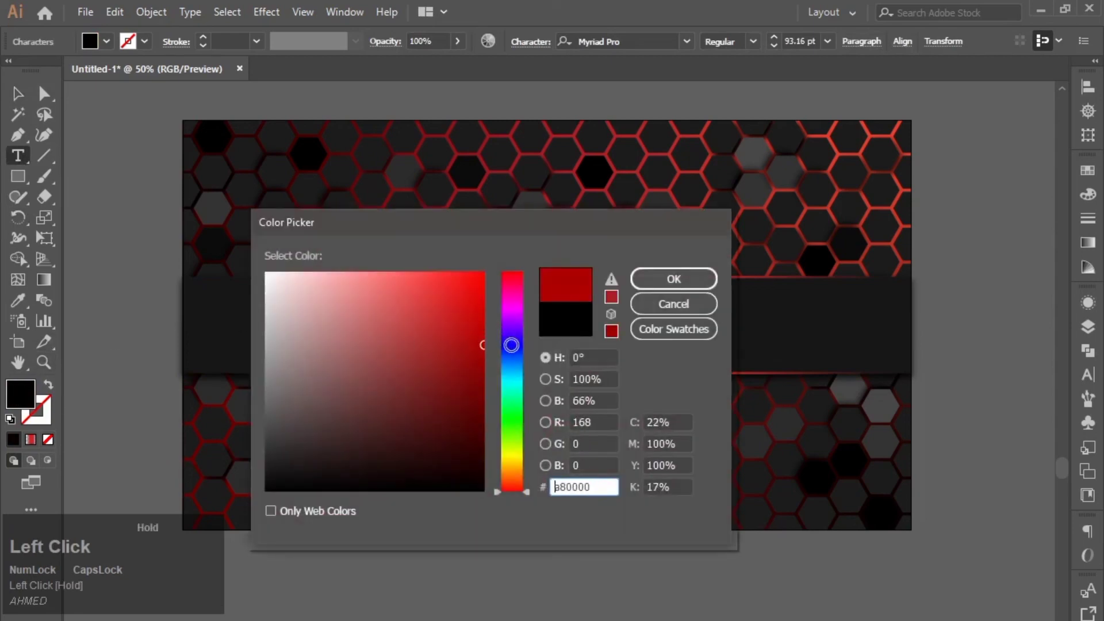
click(654, 280)
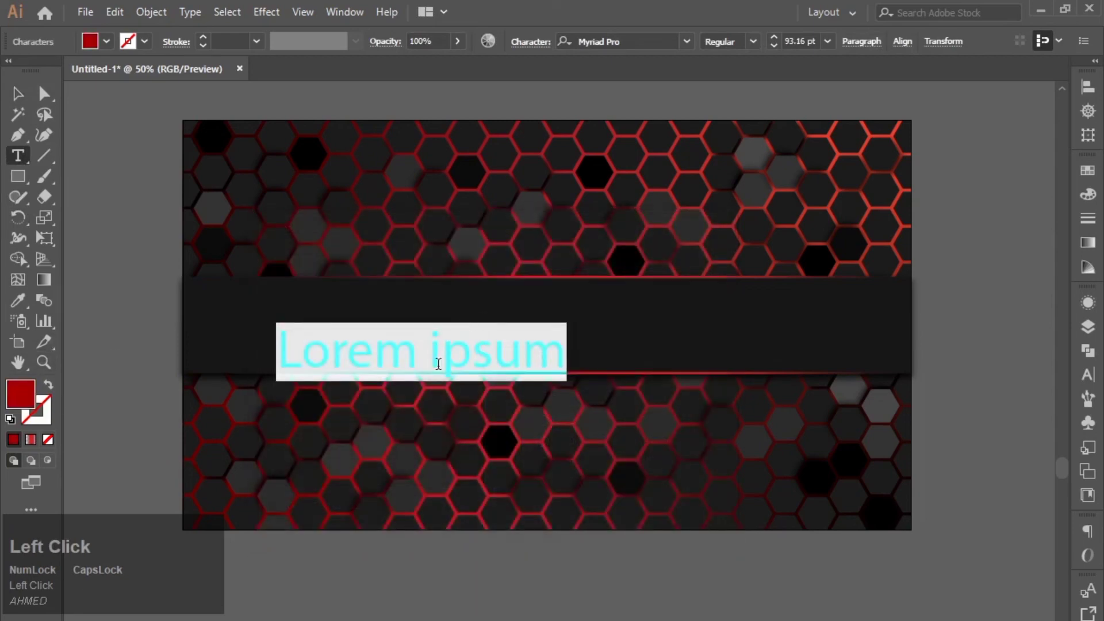
text(ABSTRA)
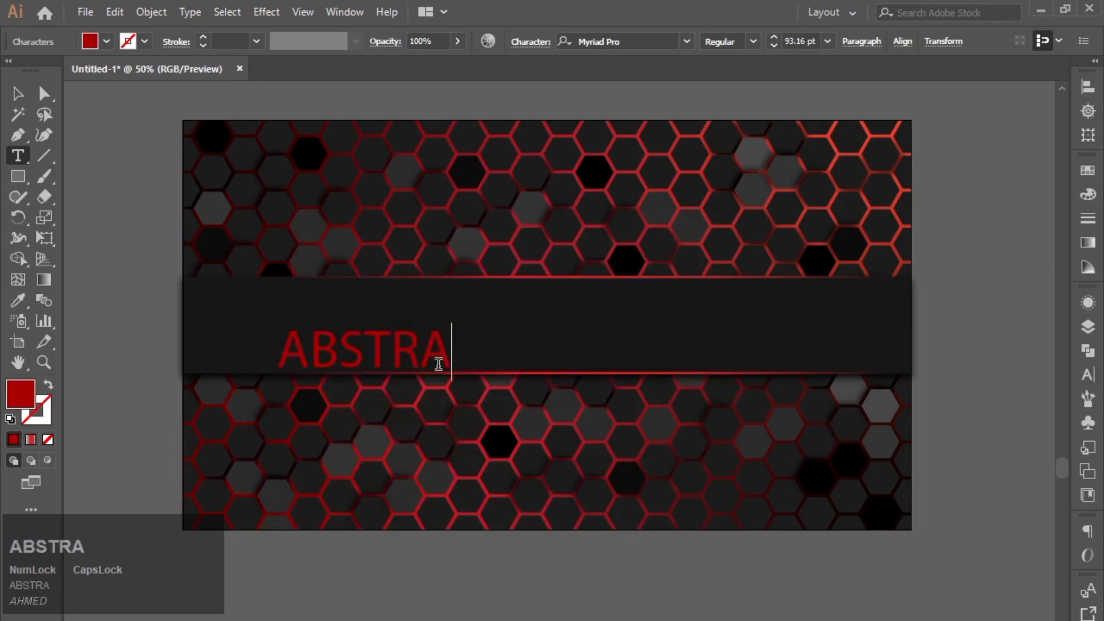
text(CT BACKG)
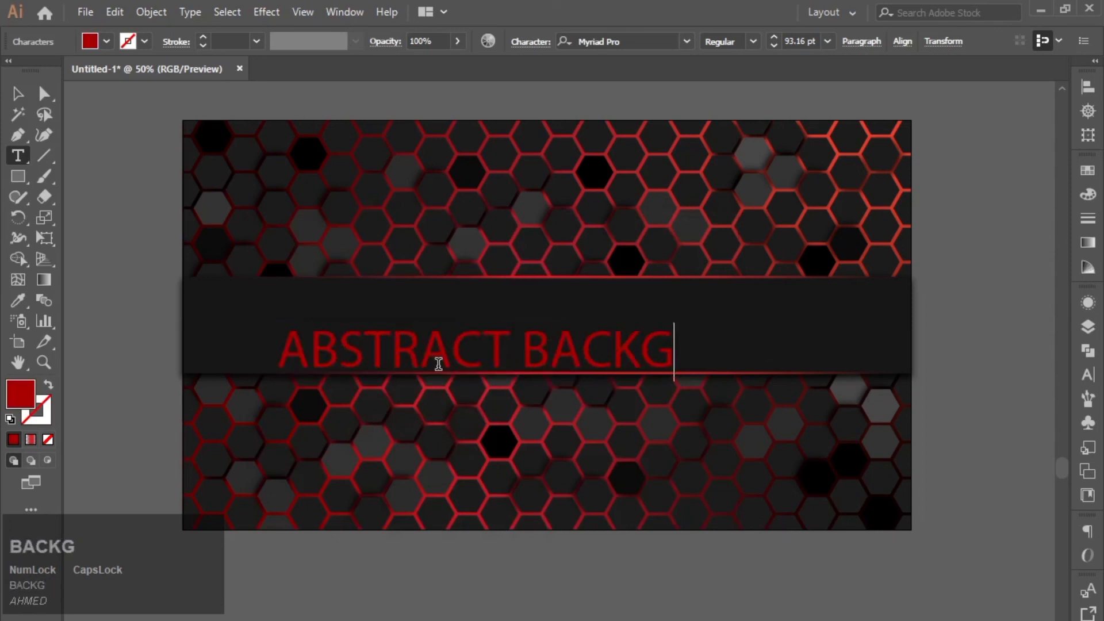
text(ROUND)
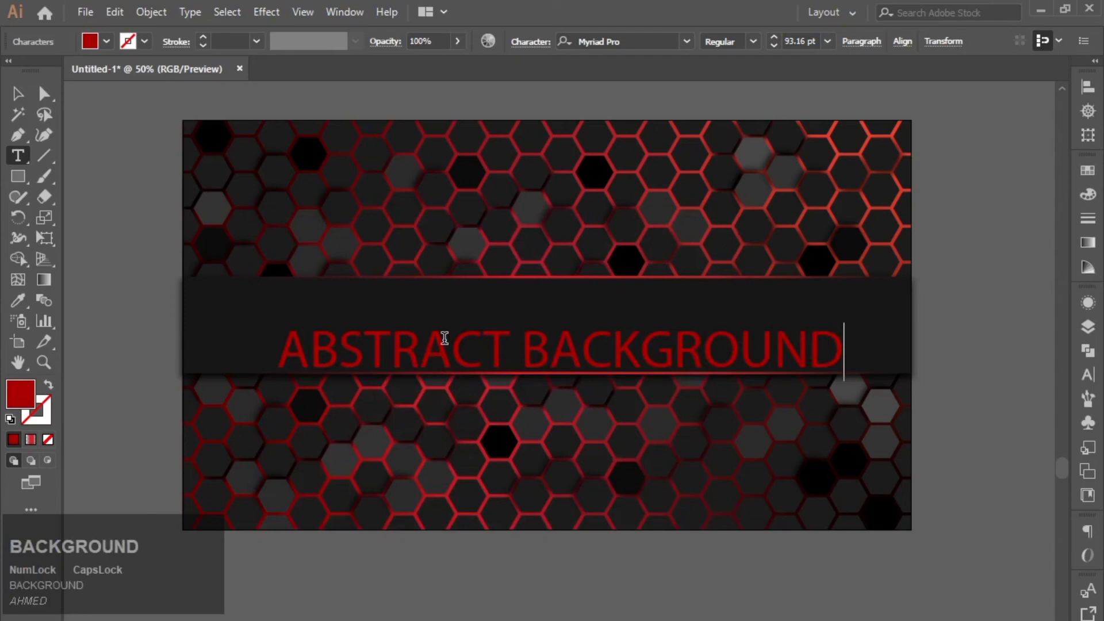
Step: Move the title text slightly up so it sits within the height of the dark band
click(26, 94)
click(672, 375)
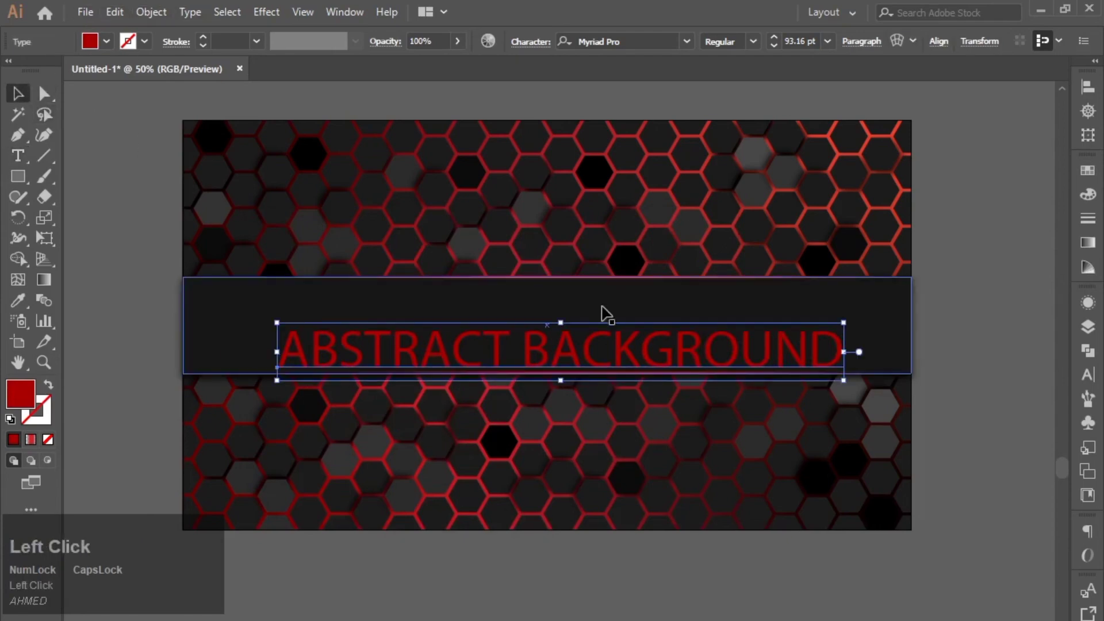
click(699, 352)
drag(661, 349, 662, 334)
Step: Change the title text's font to Futura Md BT
click(1085, 381)
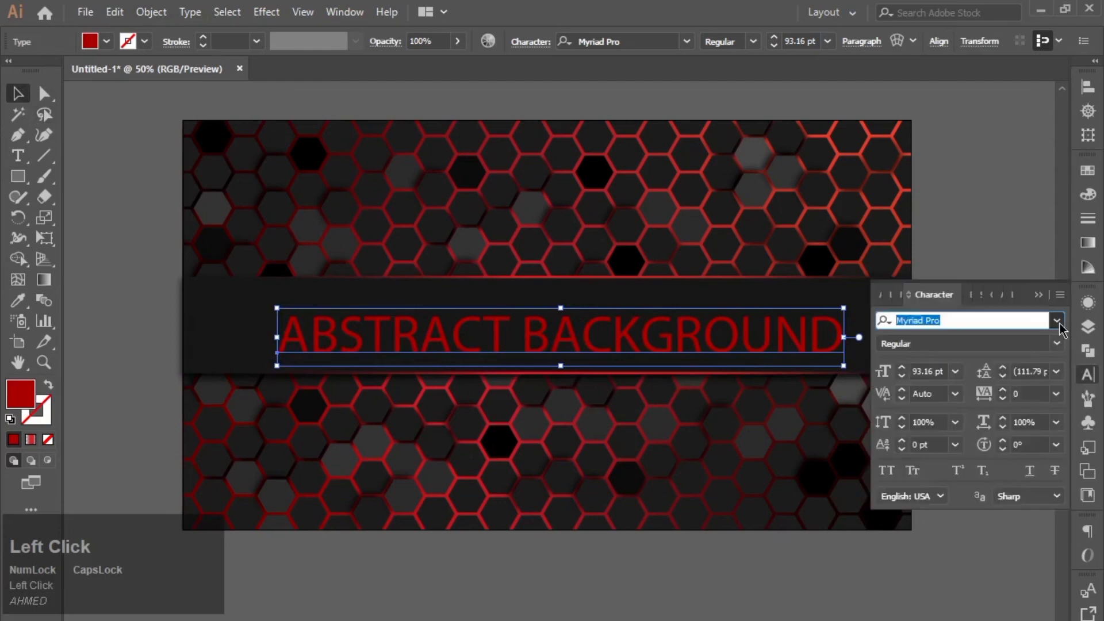
click(1057, 321)
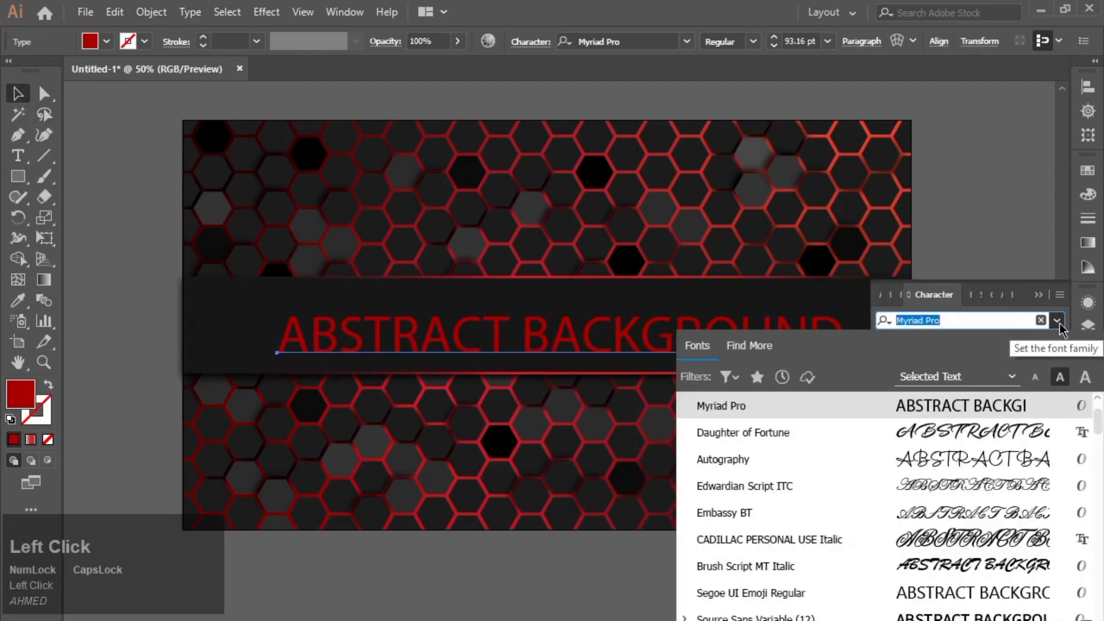
scroll(906, 461, down, 4)
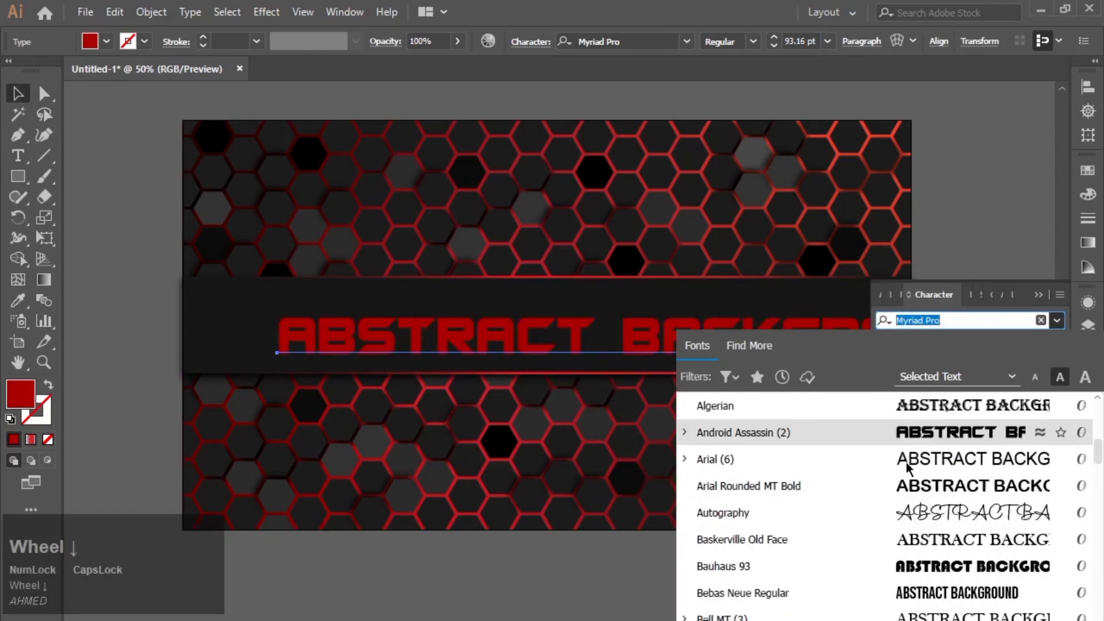
scroll(905, 462, down, 10)
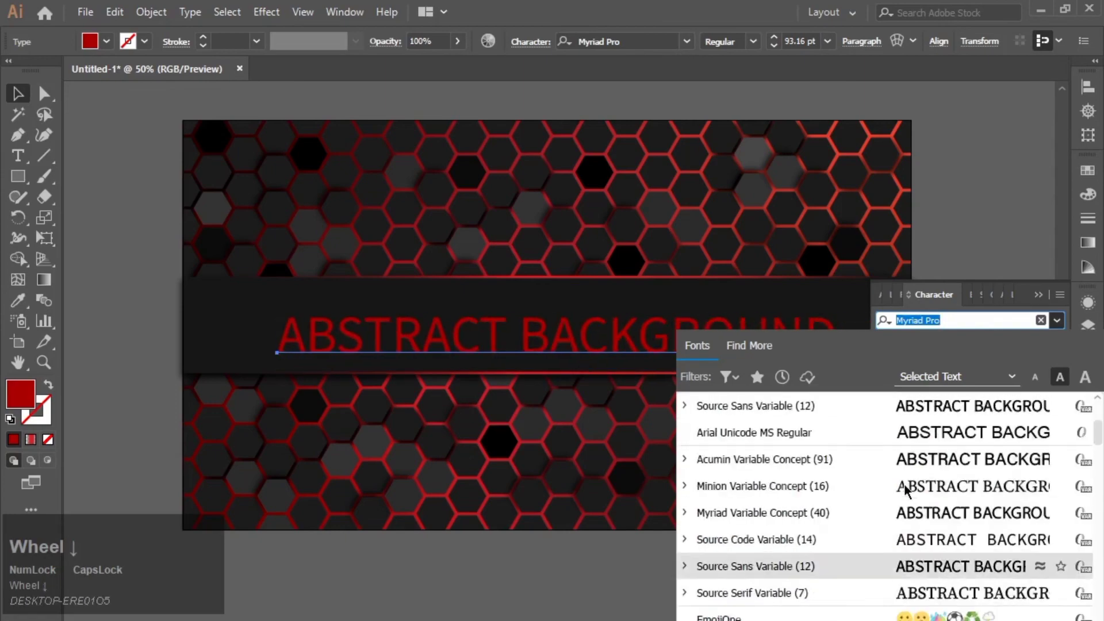
scroll(904, 484, down, 12)
drag(1097, 492, 1101, 552)
scroll(1027, 543, down, 5)
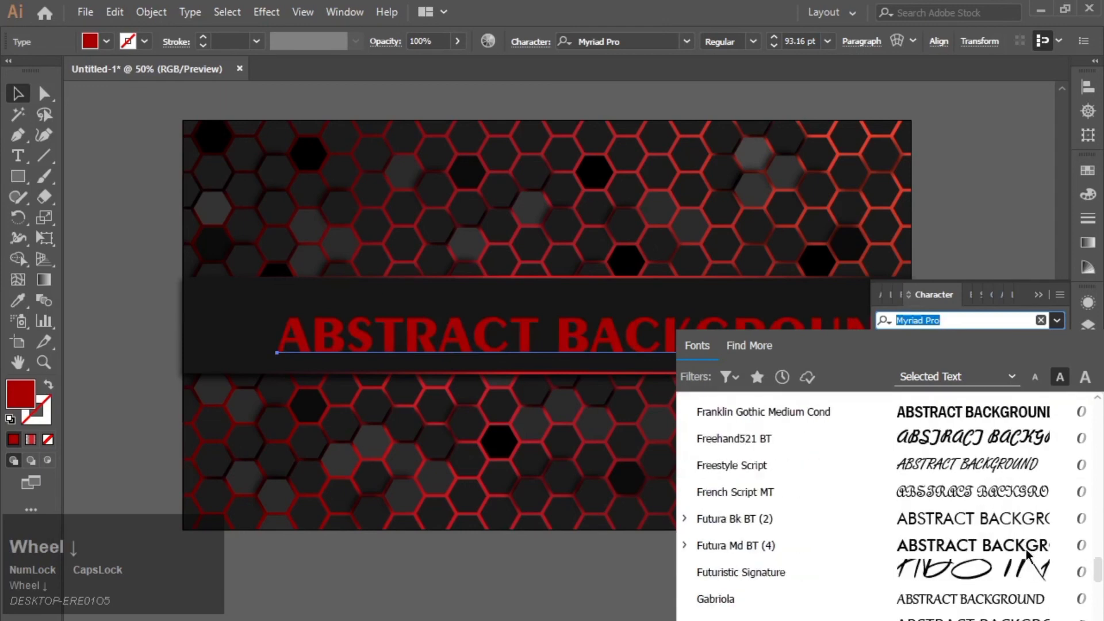
click(948, 552)
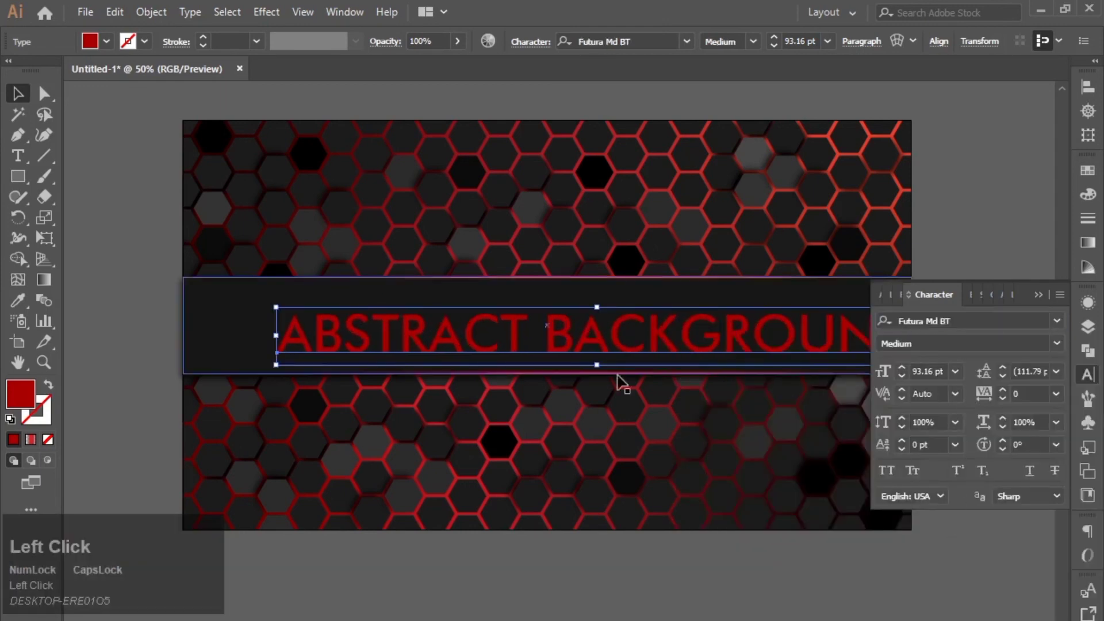
Step: Try hexagon shades as the title's fill with the Eyedropper, ending with the light grey hexagon just below the band's right end
click(18, 300)
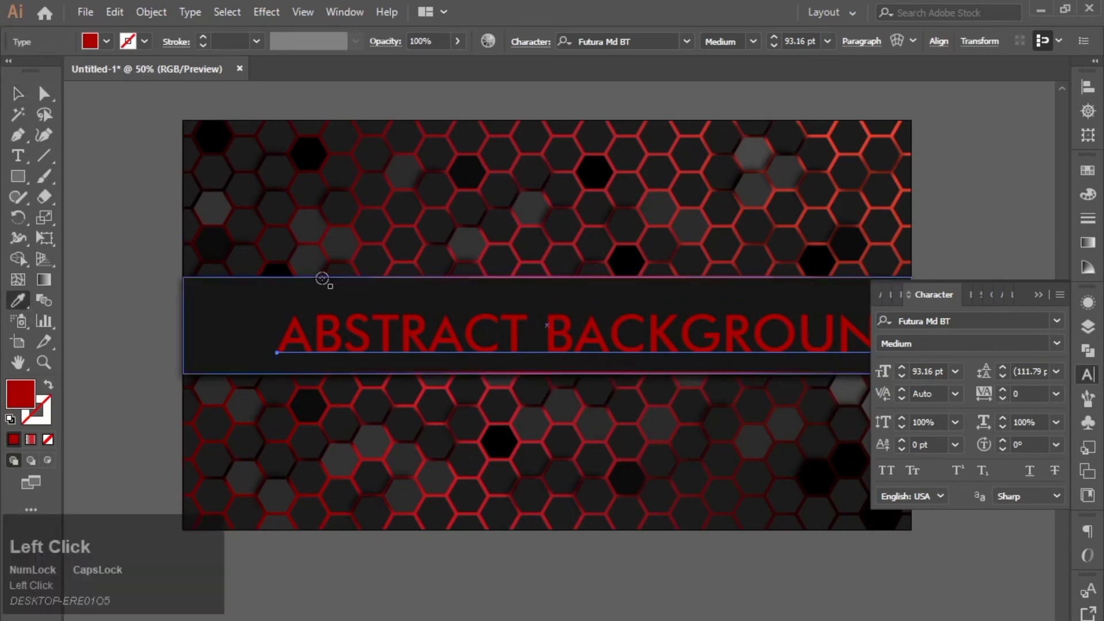
click(506, 243)
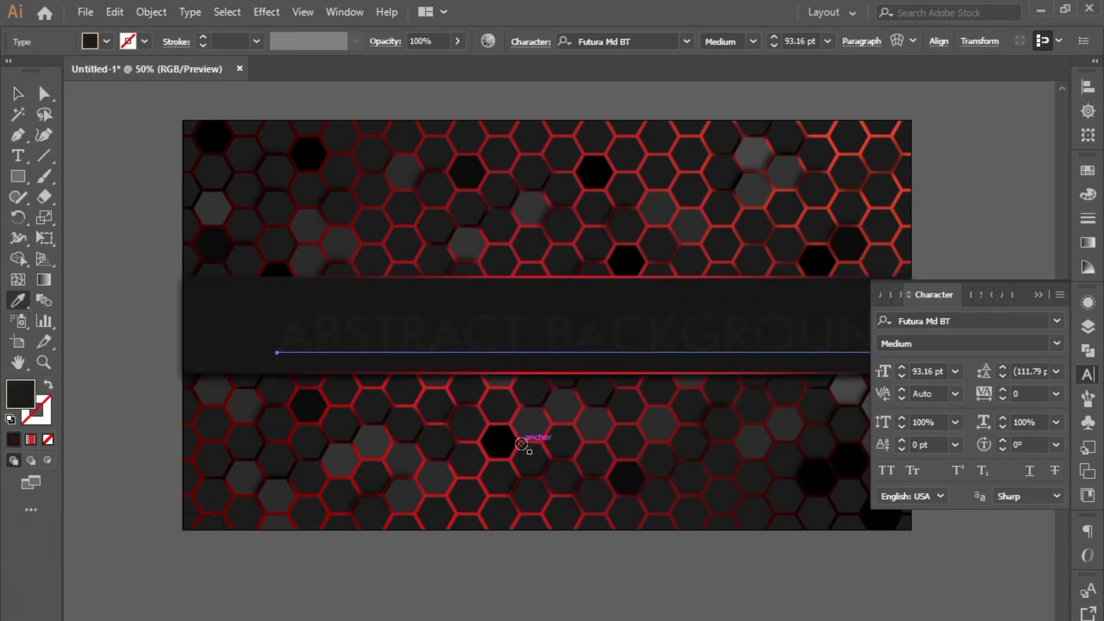
click(558, 417)
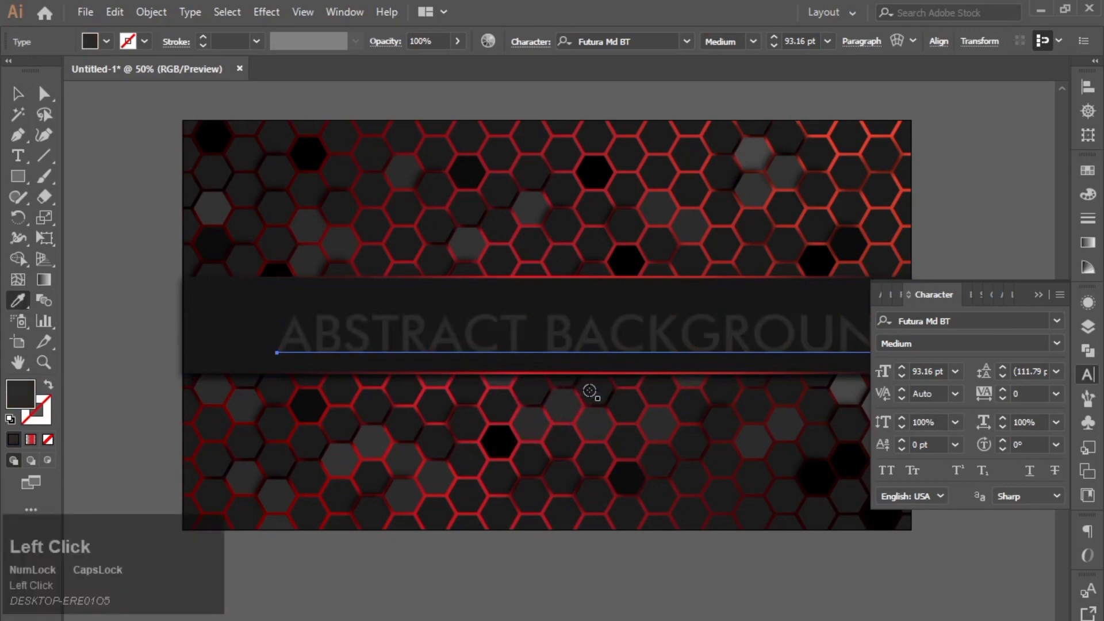
click(855, 391)
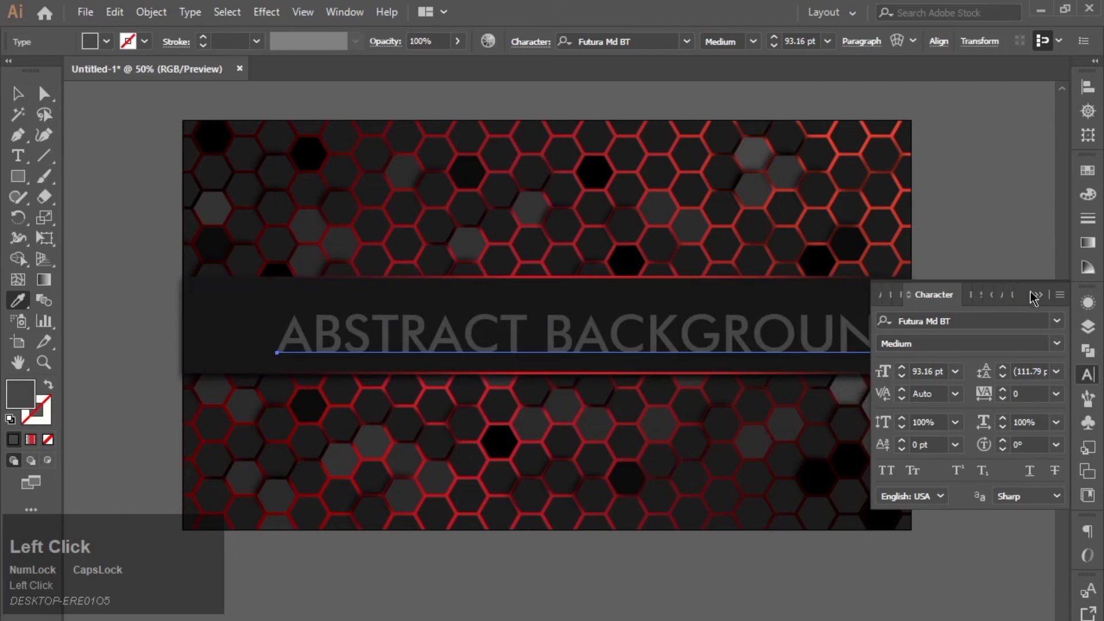
Step: Centre the title horizontally and vertically on the artboard and scale it down proportionally about its centre to about 79 pt
click(1038, 295)
key(v)
click(1087, 87)
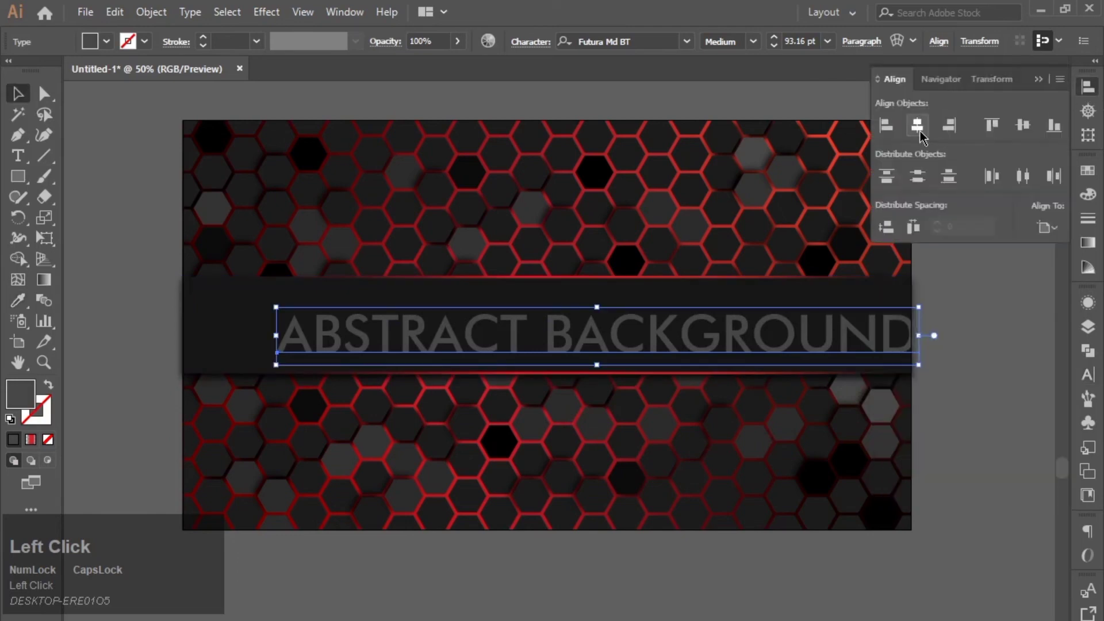
click(917, 125)
click(1029, 129)
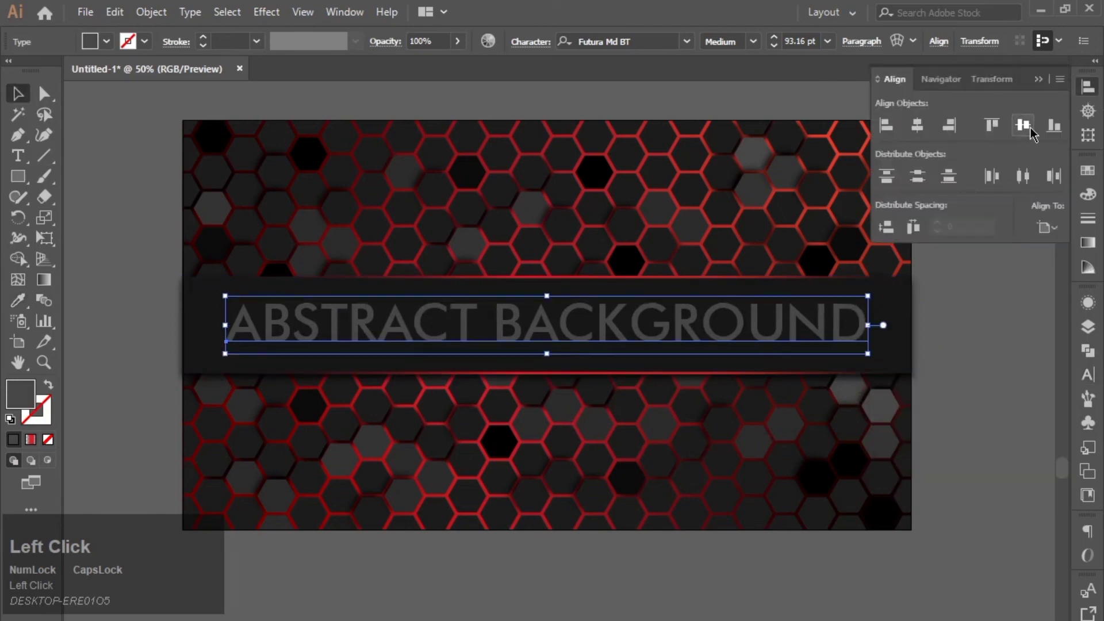
click(1044, 80)
click(969, 233)
click(435, 322)
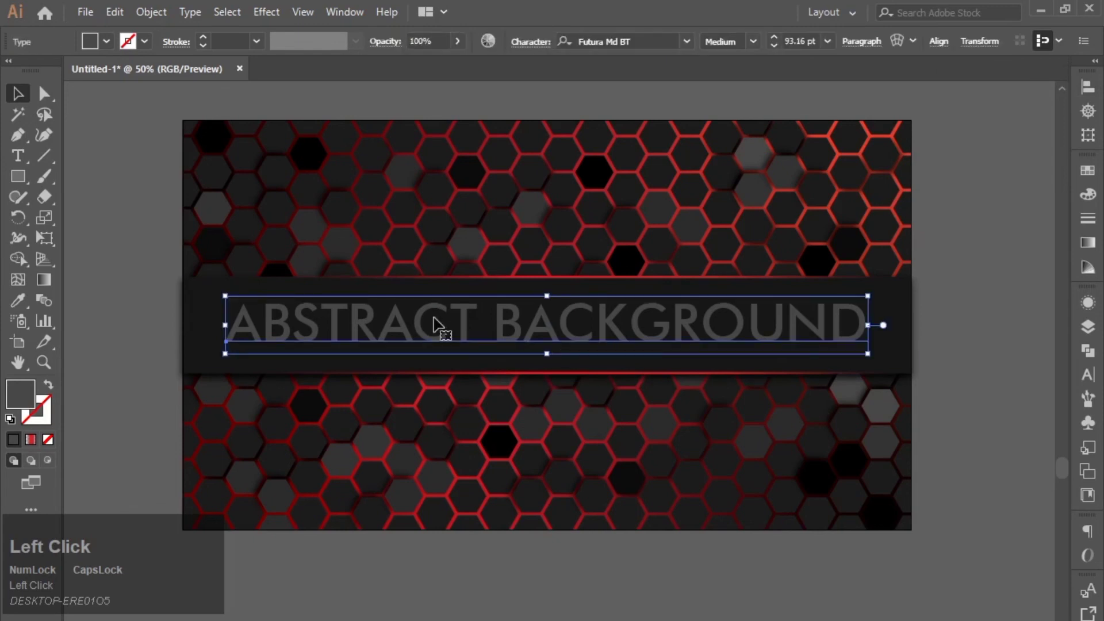
drag(869, 352, 859, 352)
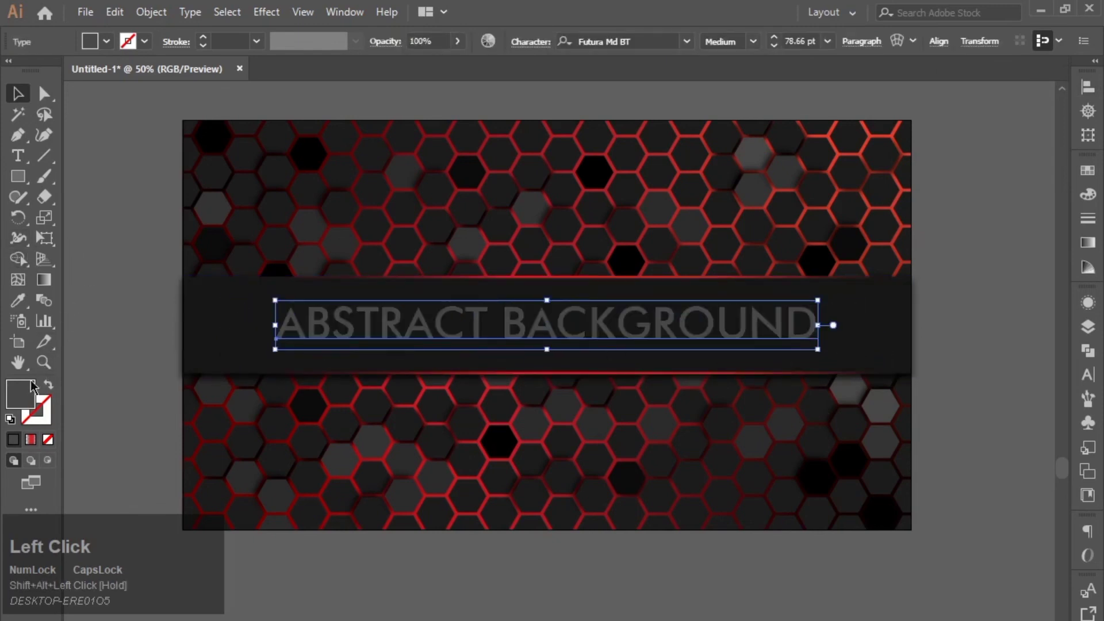
Step: Lighten the title's fill to medium grey #919191
double_click(21, 396)
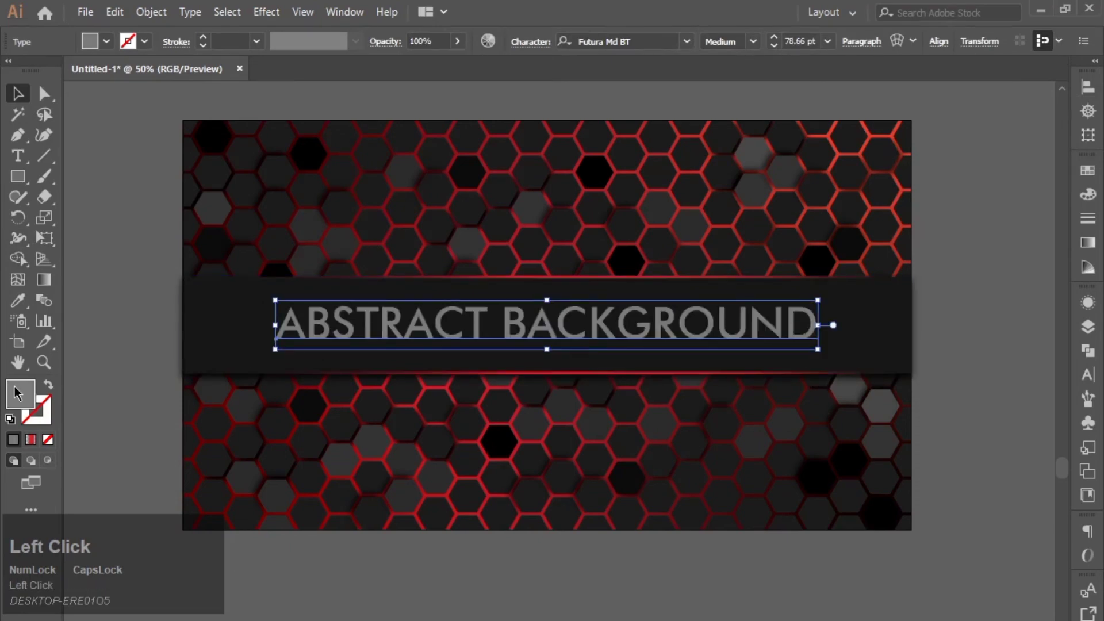
double_click(19, 394)
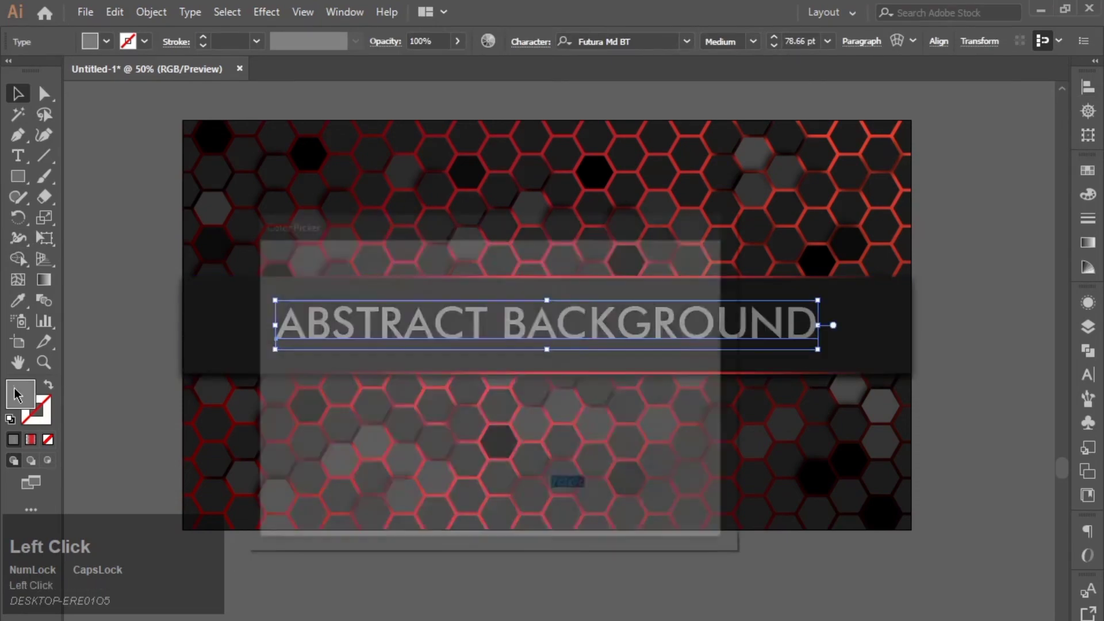
drag(251, 368, 251, 365)
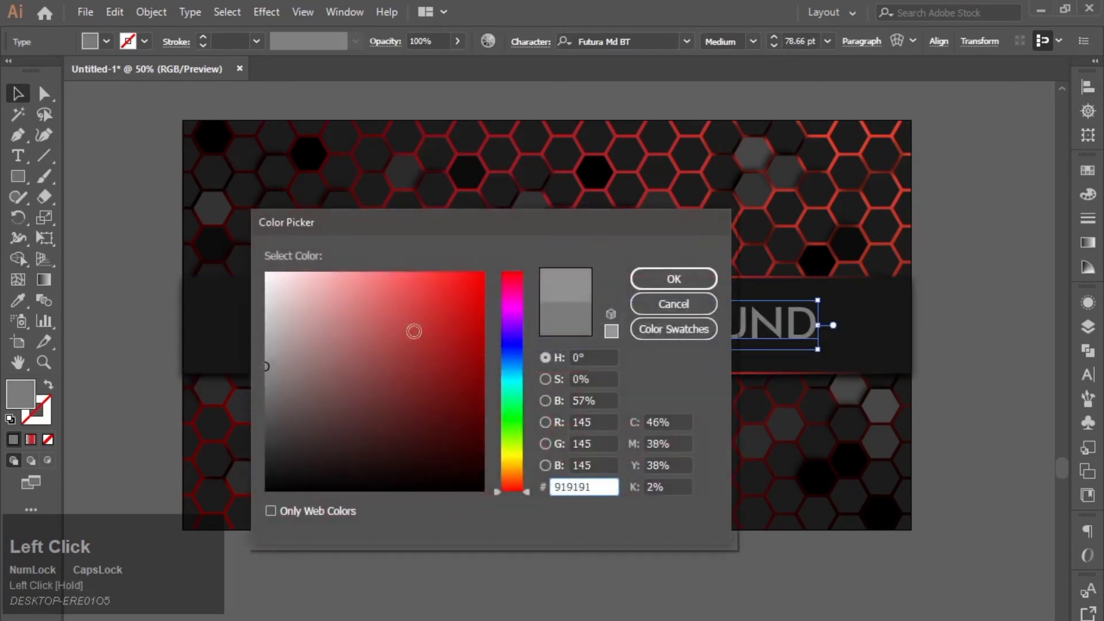
click(673, 279)
Step: Change the central band's fill to a slightly lighter dark grey, keeping its red outline
click(863, 334)
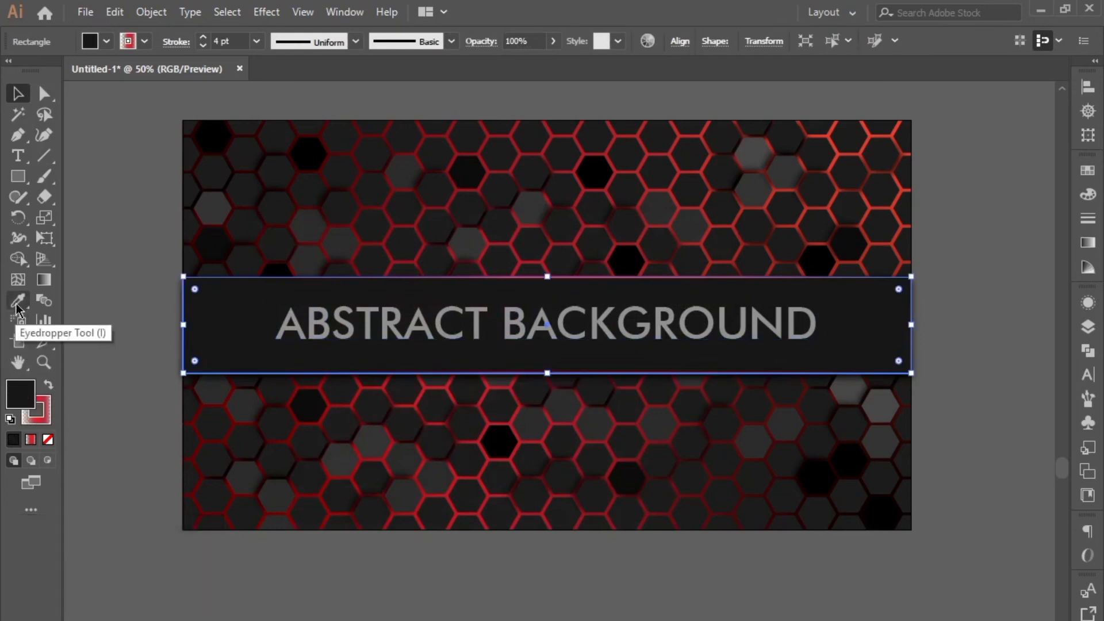
double_click(23, 405)
drag(281, 415, 263, 457)
click(699, 280)
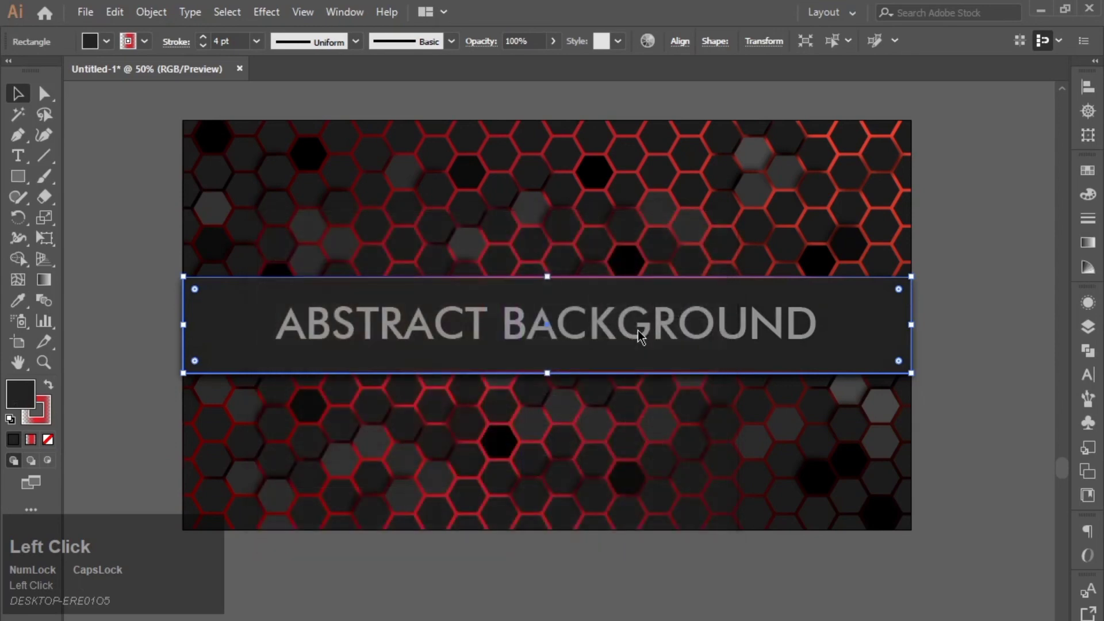
Step: Recolour the title text ABSTRACT BACKGROUND with a lighter grey fill so it contrasts more with the band
click(646, 345)
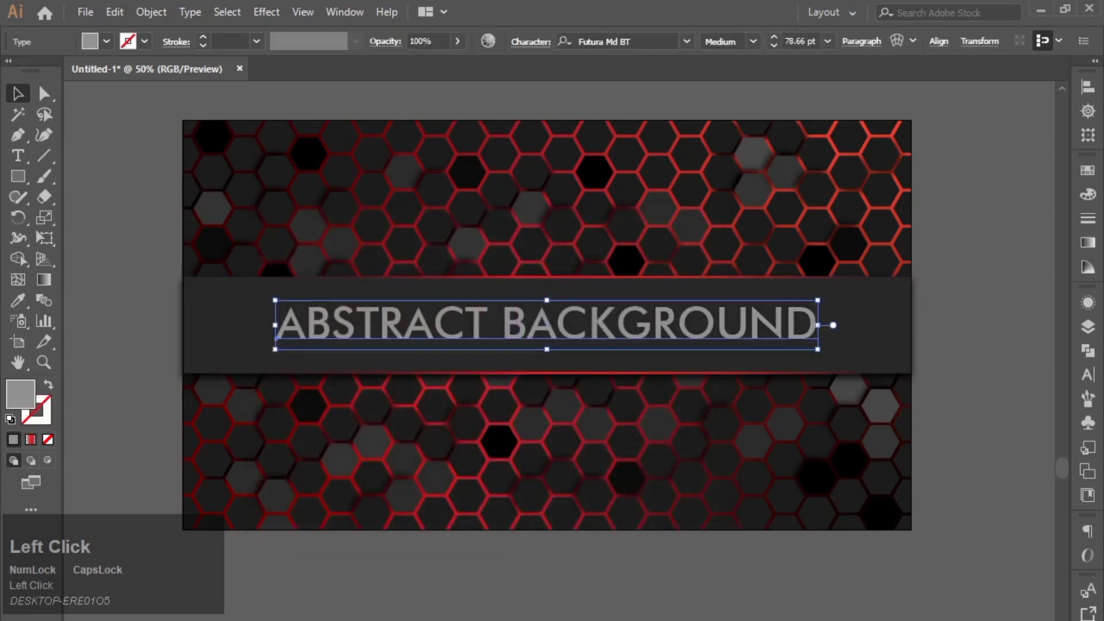
click(464, 379)
click(454, 323)
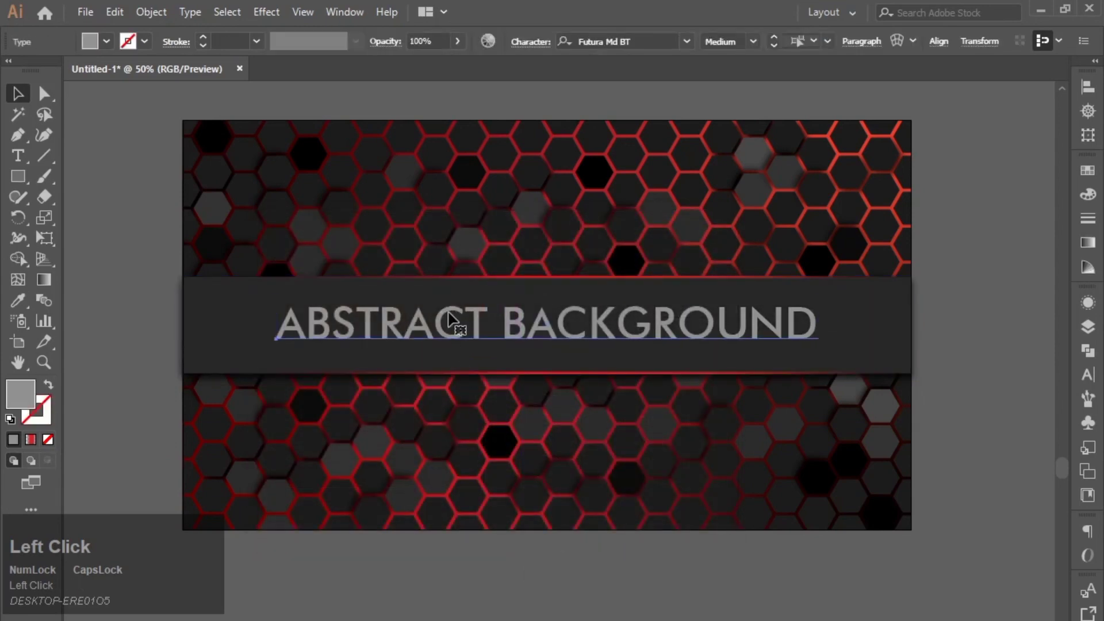
double_click(20, 397)
drag(260, 346, 258, 341)
click(675, 285)
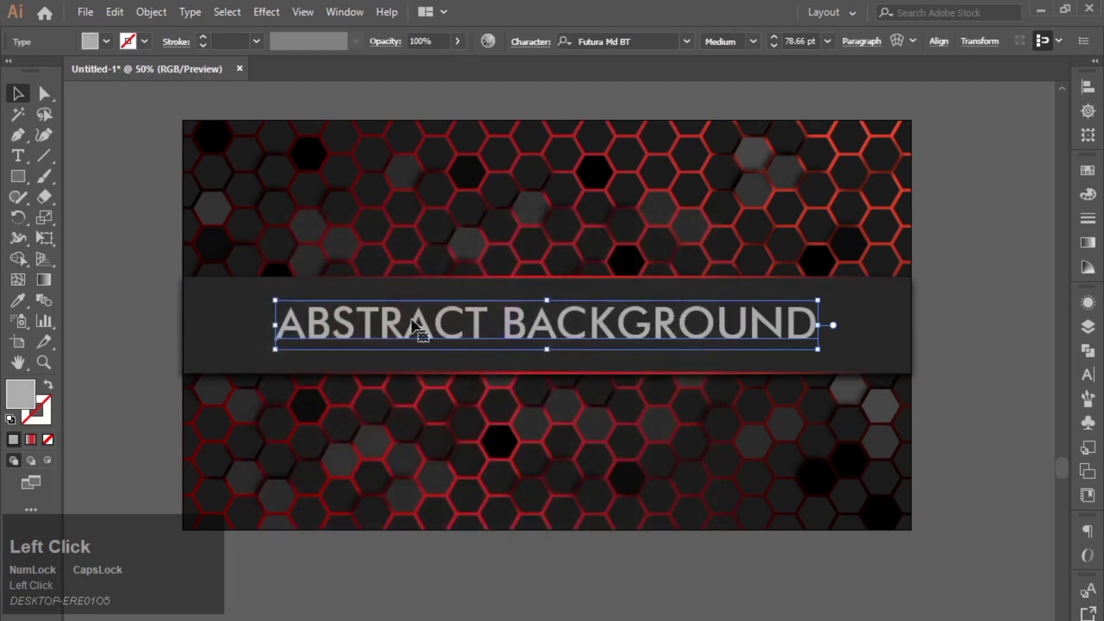
Step: Apply a Drop Shadow to the title with Multiply mode, 100% opacity, X offset 4 px, Y offset 6 px and blur 6 px
click(266, 13)
mouse_move(314, 204)
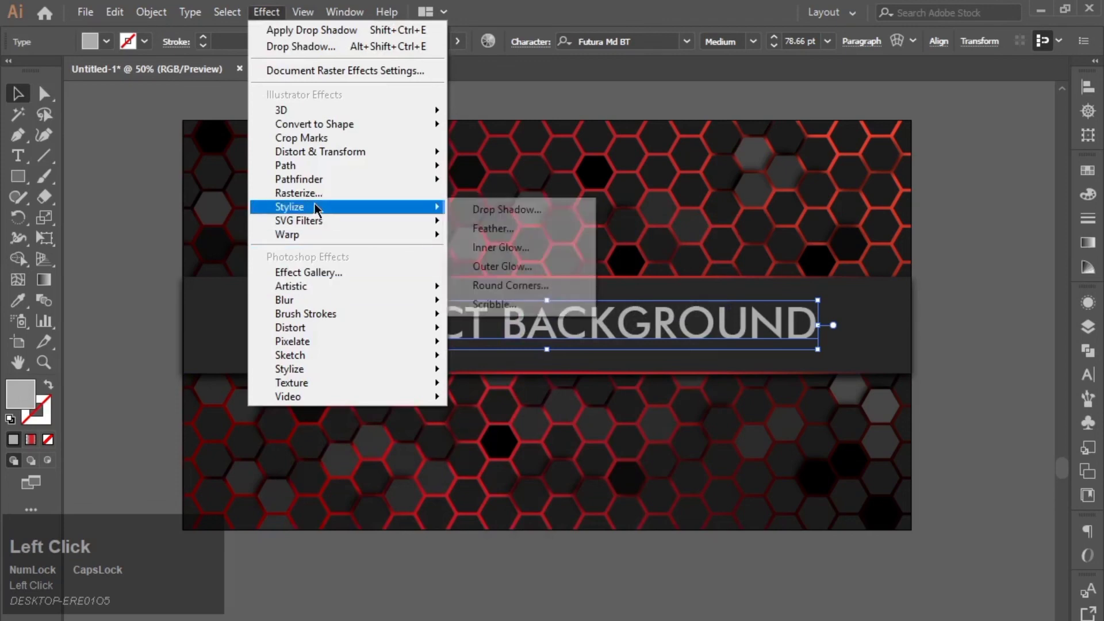
click(495, 210)
click(619, 535)
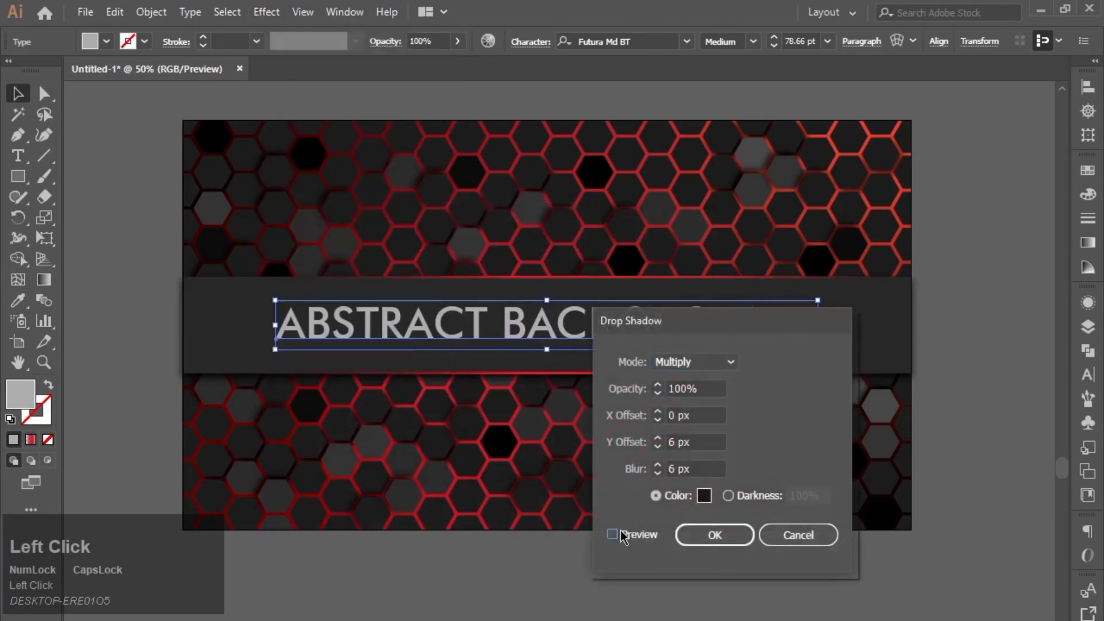
drag(688, 324, 611, 476)
click(589, 572)
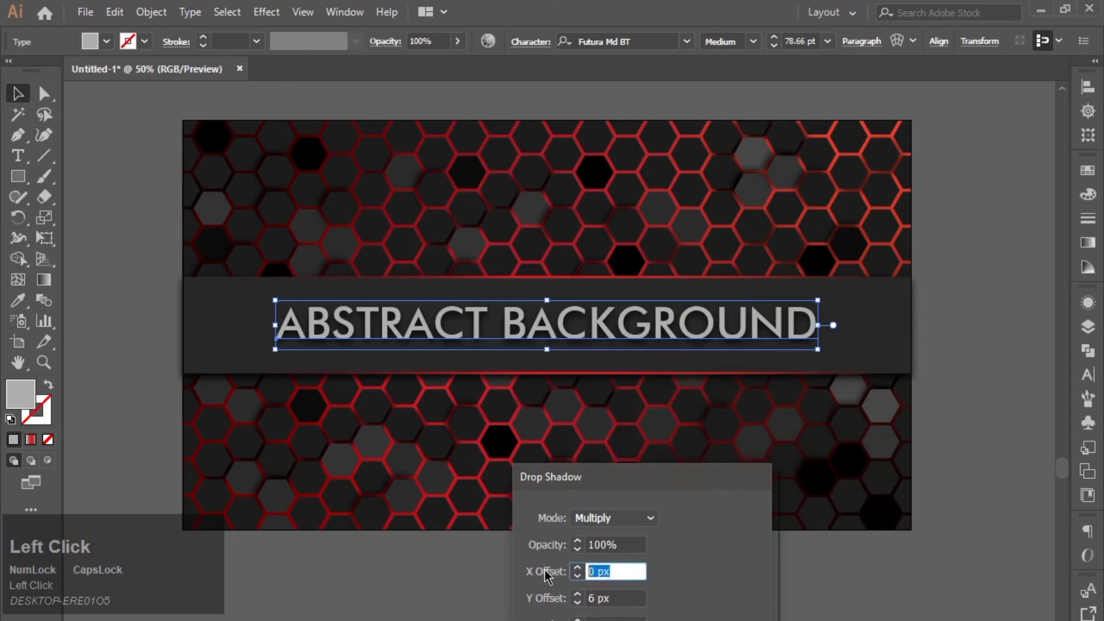
text(4)
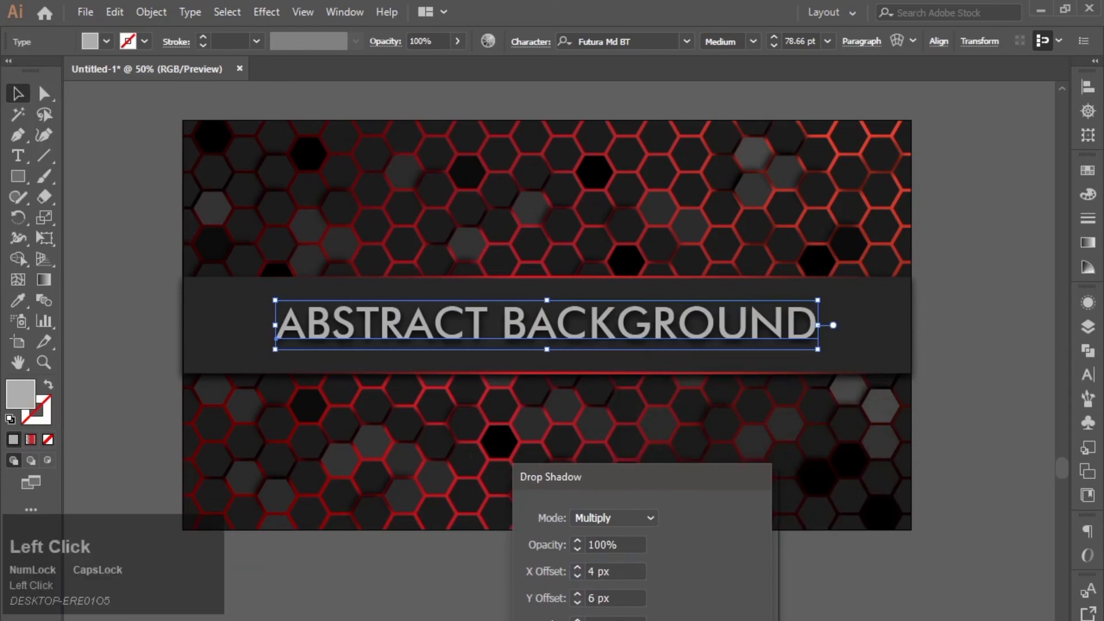
click(582, 620)
click(547, 587)
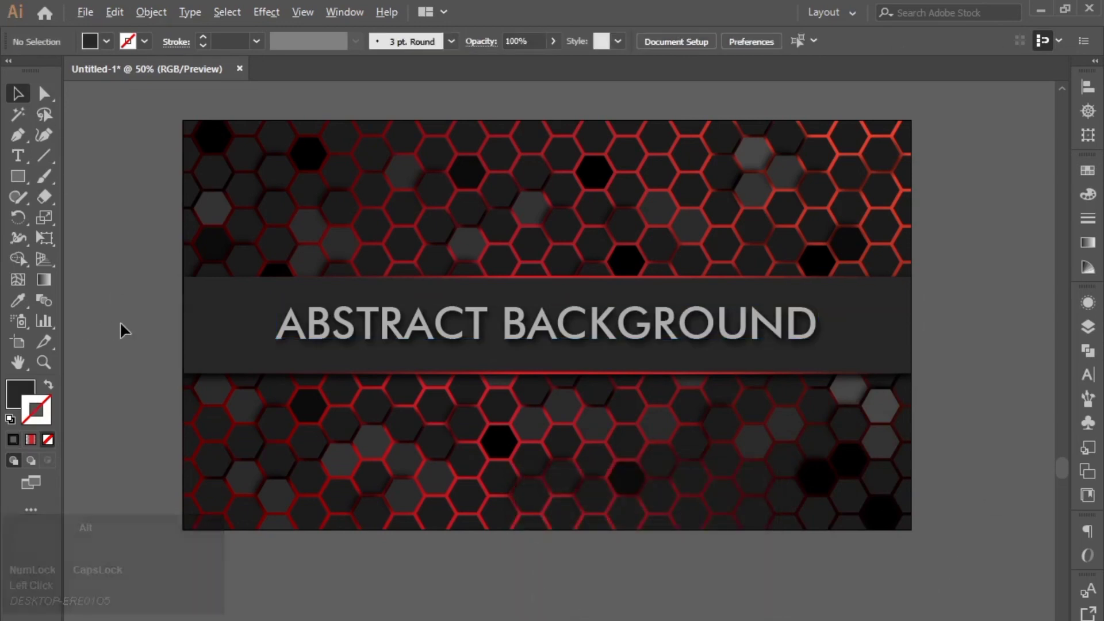
Step: Examine the finished artwork up close and as a whole, checking the title, its shadow, the band and the hexagon pattern
scroll(204, 345, down, 1)
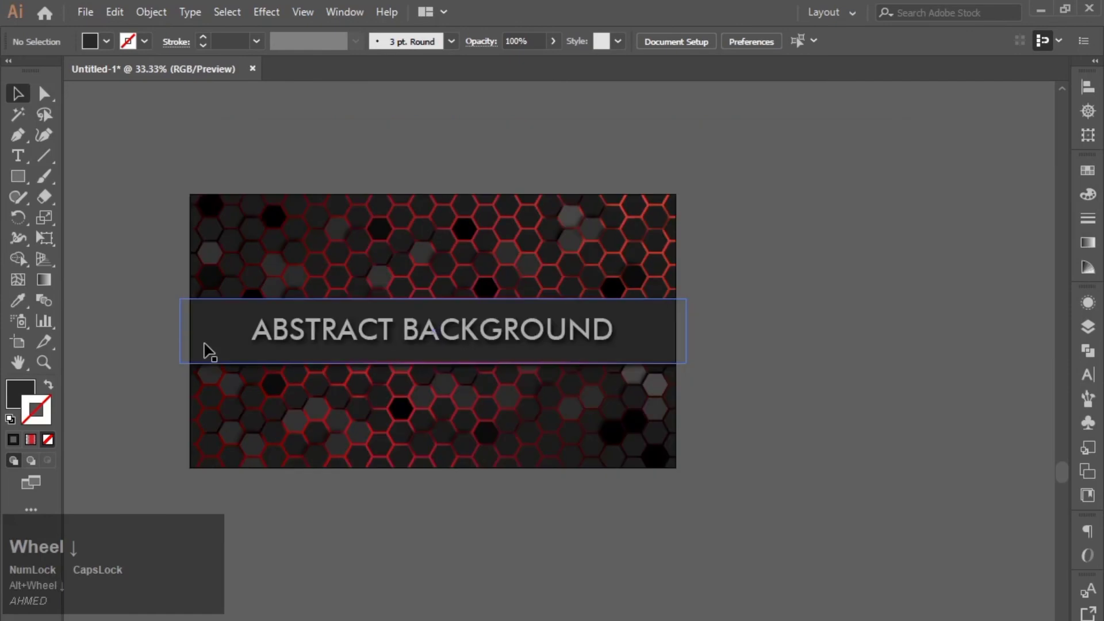
scroll(210, 352, up, 1)
scroll(210, 351, up, 2)
scroll(208, 349, down, 3)
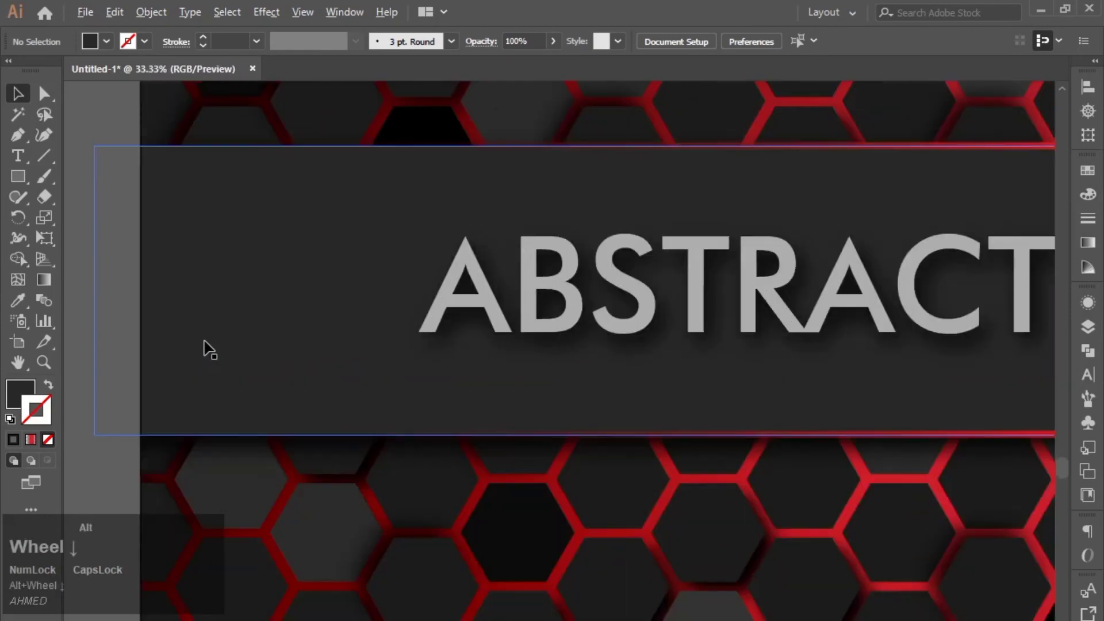
scroll(363, 258, up, 2)
scroll(363, 255, up, 1)
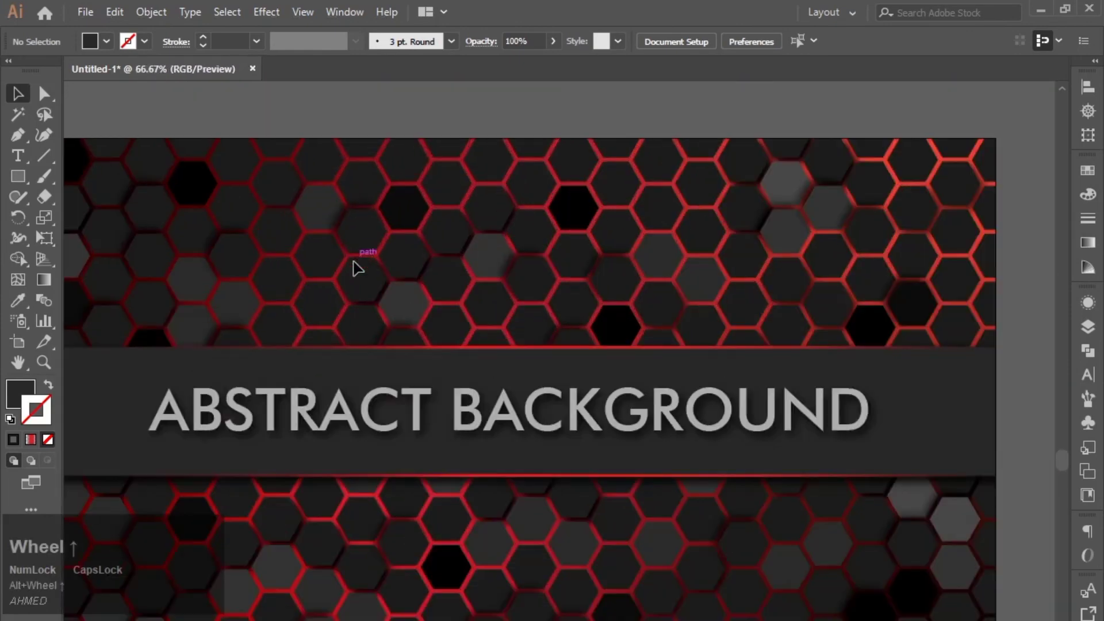
drag(353, 267, 392, 256)
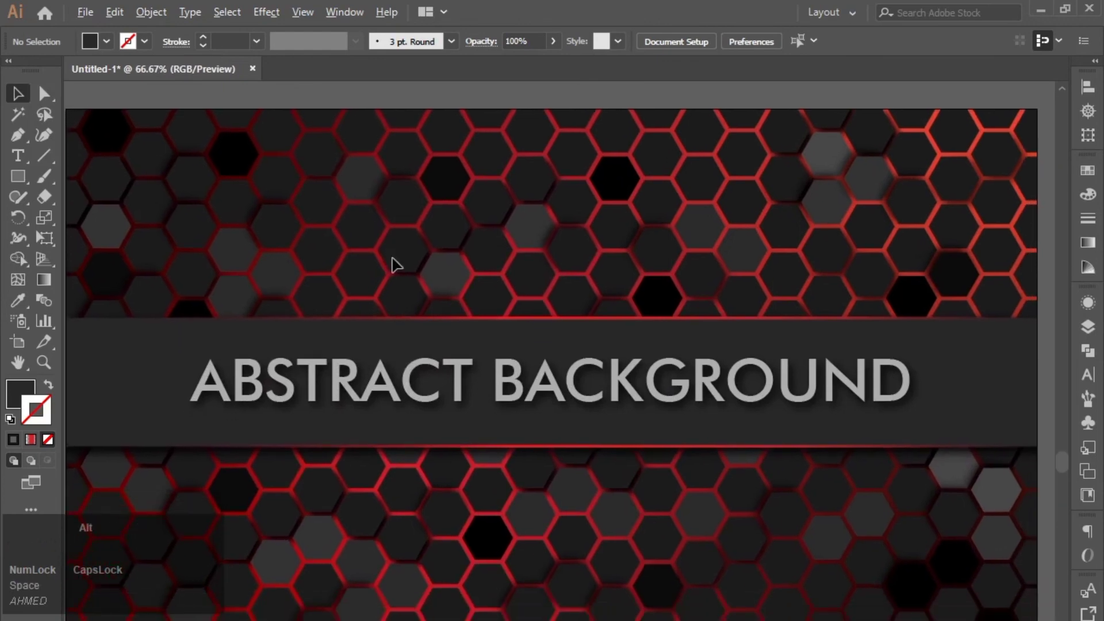
scroll(396, 265, down, 1)
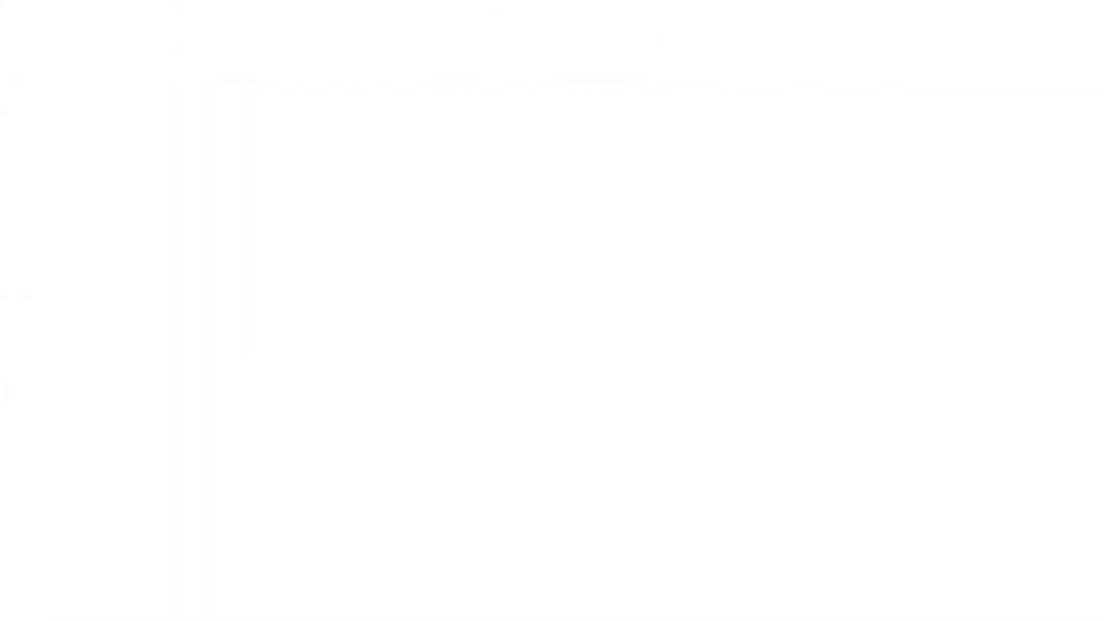